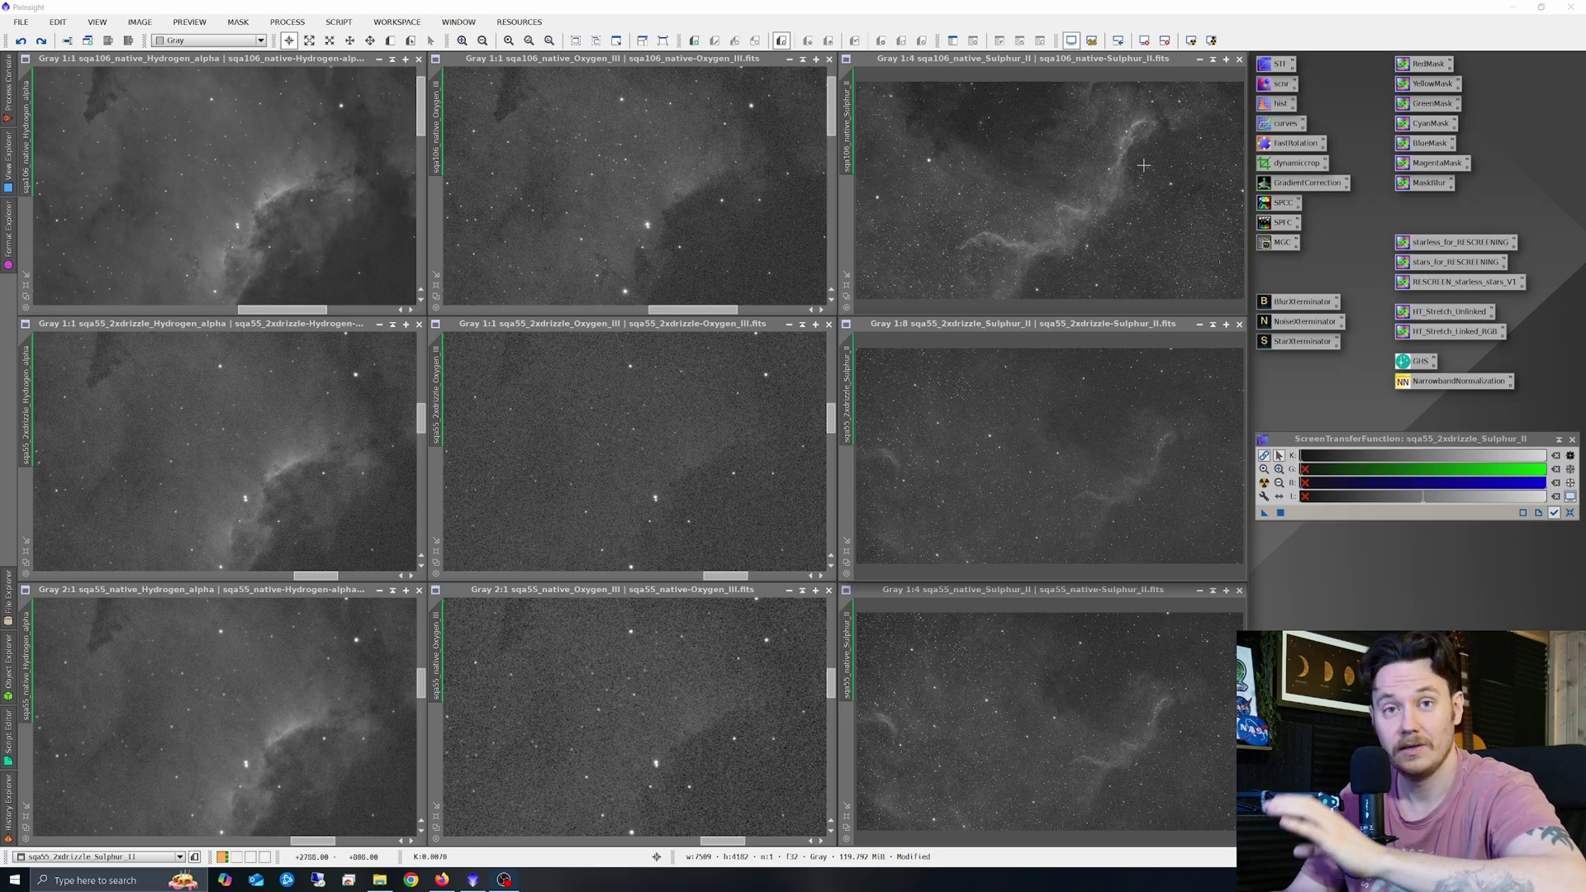
- Zoom the drizzled SQA55 Sulphur II view to 1:1, then back to 1:8, and the top-right view to 1:4
{"action": "scroll", "coordinate": [1073, 117], "scroll_direction": "up", "scroll_amount": 3}
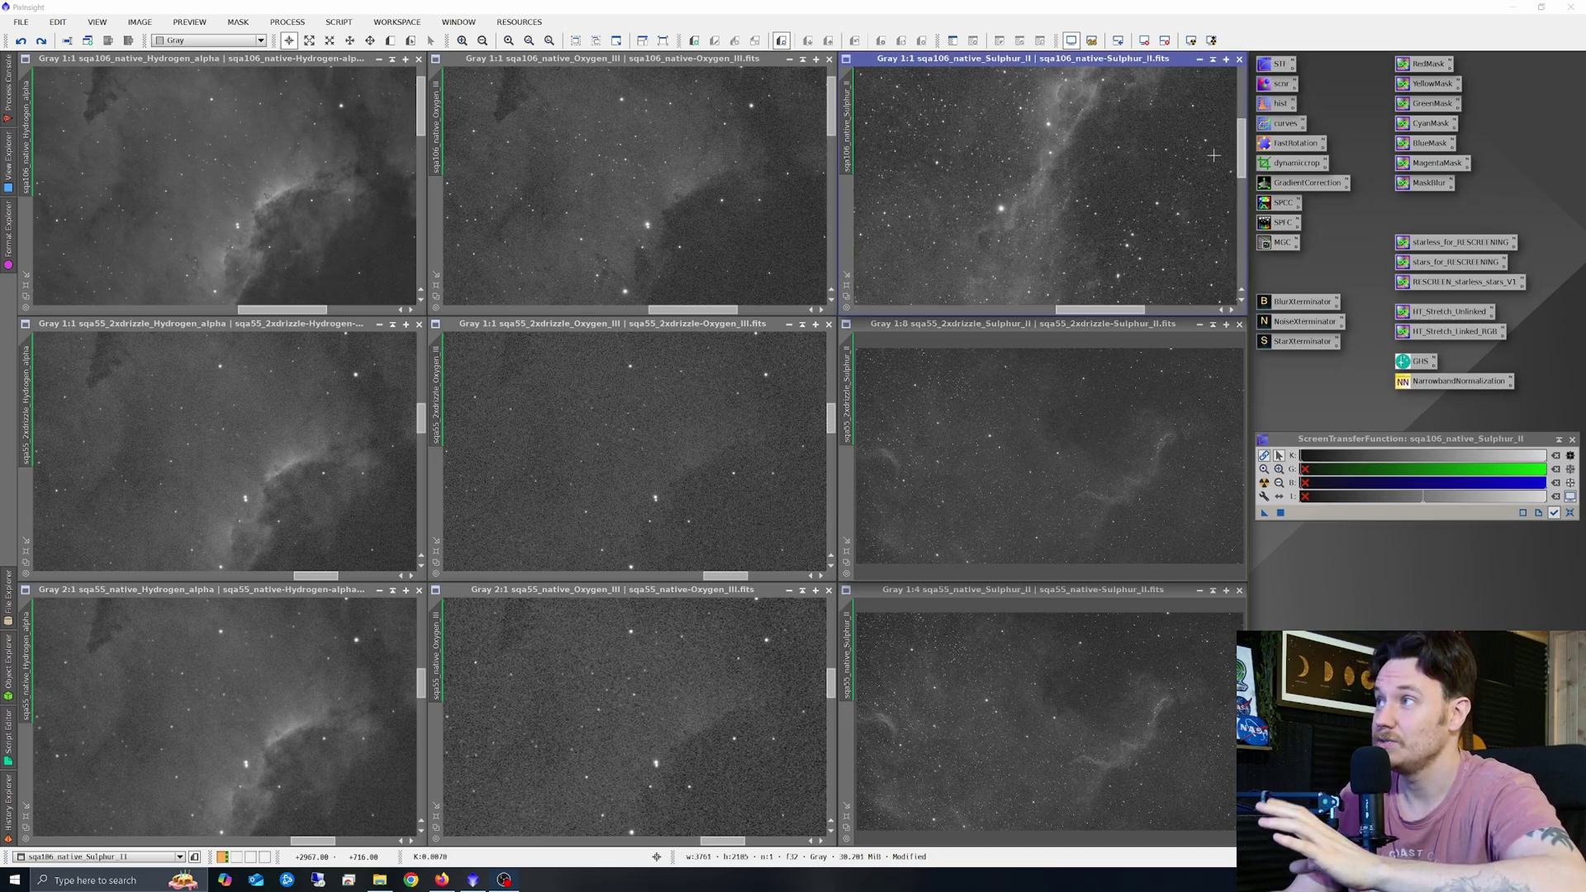
{"action": "left_click_drag", "start_coordinate": [1084, 114], "coordinate": [1083, 228]}
{"action": "scroll", "coordinate": [1172, 440], "scroll_direction": "up", "scroll_amount": 1}
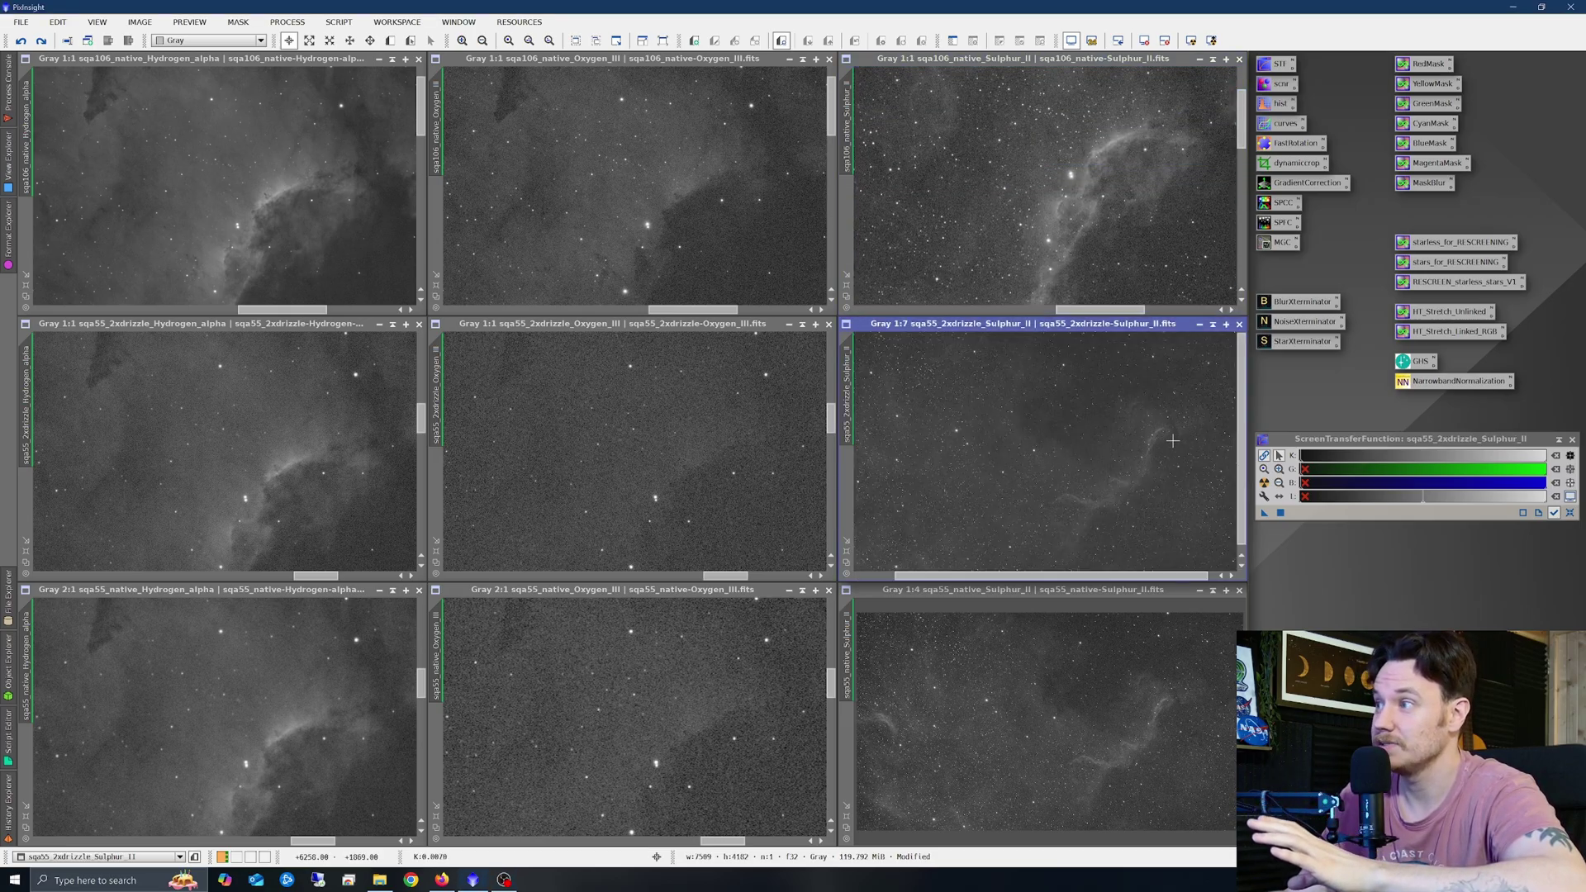
{"action": "scroll", "coordinate": [1172, 440], "scroll_direction": "up", "scroll_amount": 6}
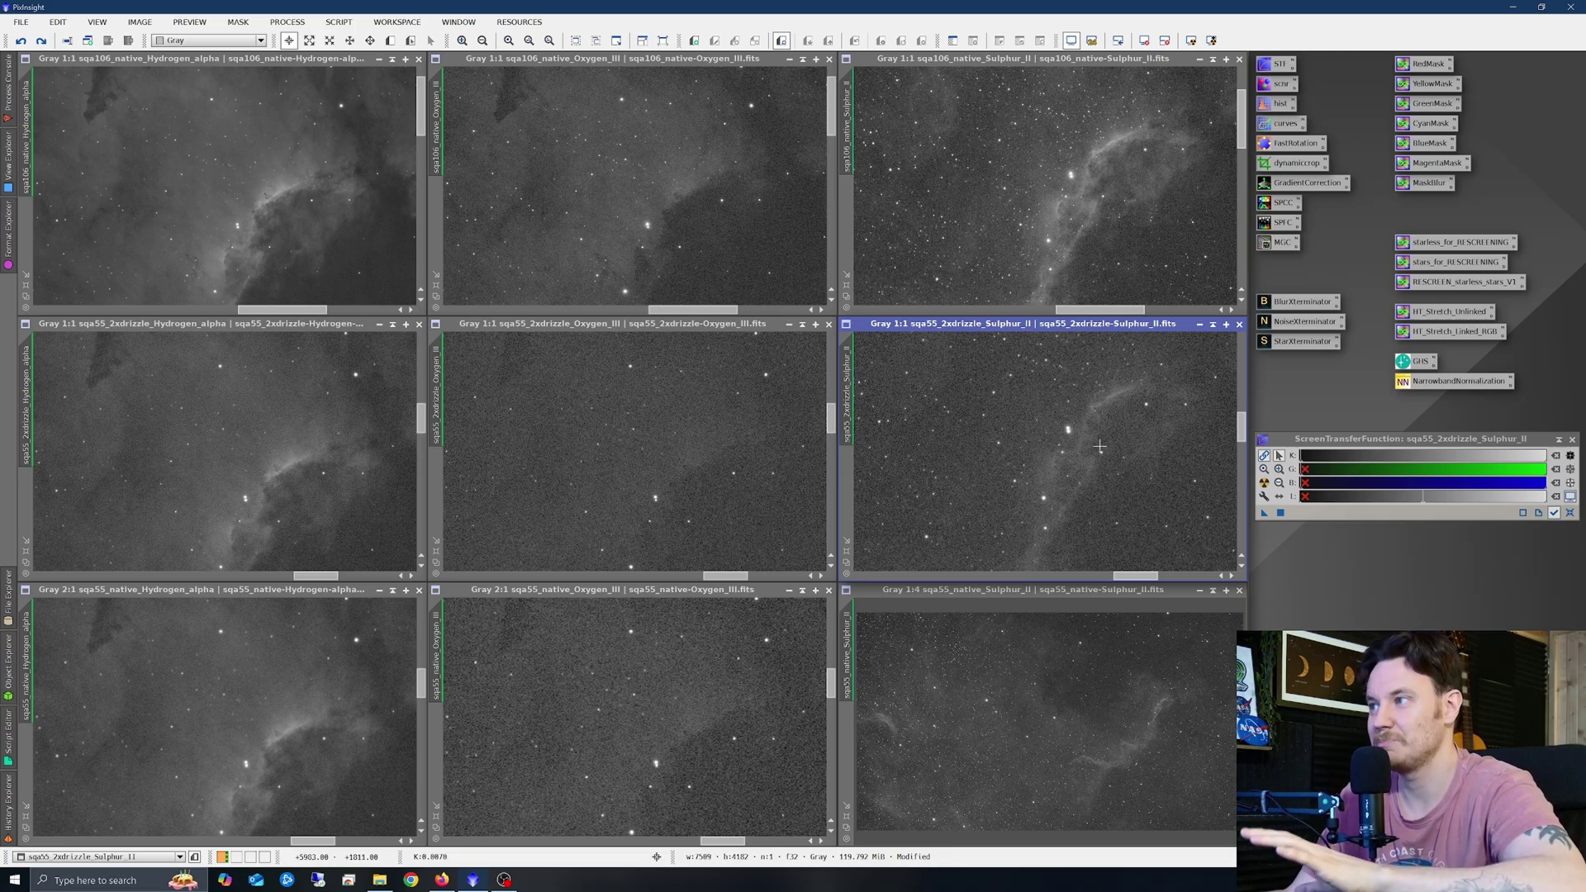
{"action": "scroll", "coordinate": [1097, 449], "scroll_direction": "down", "scroll_amount": 3}
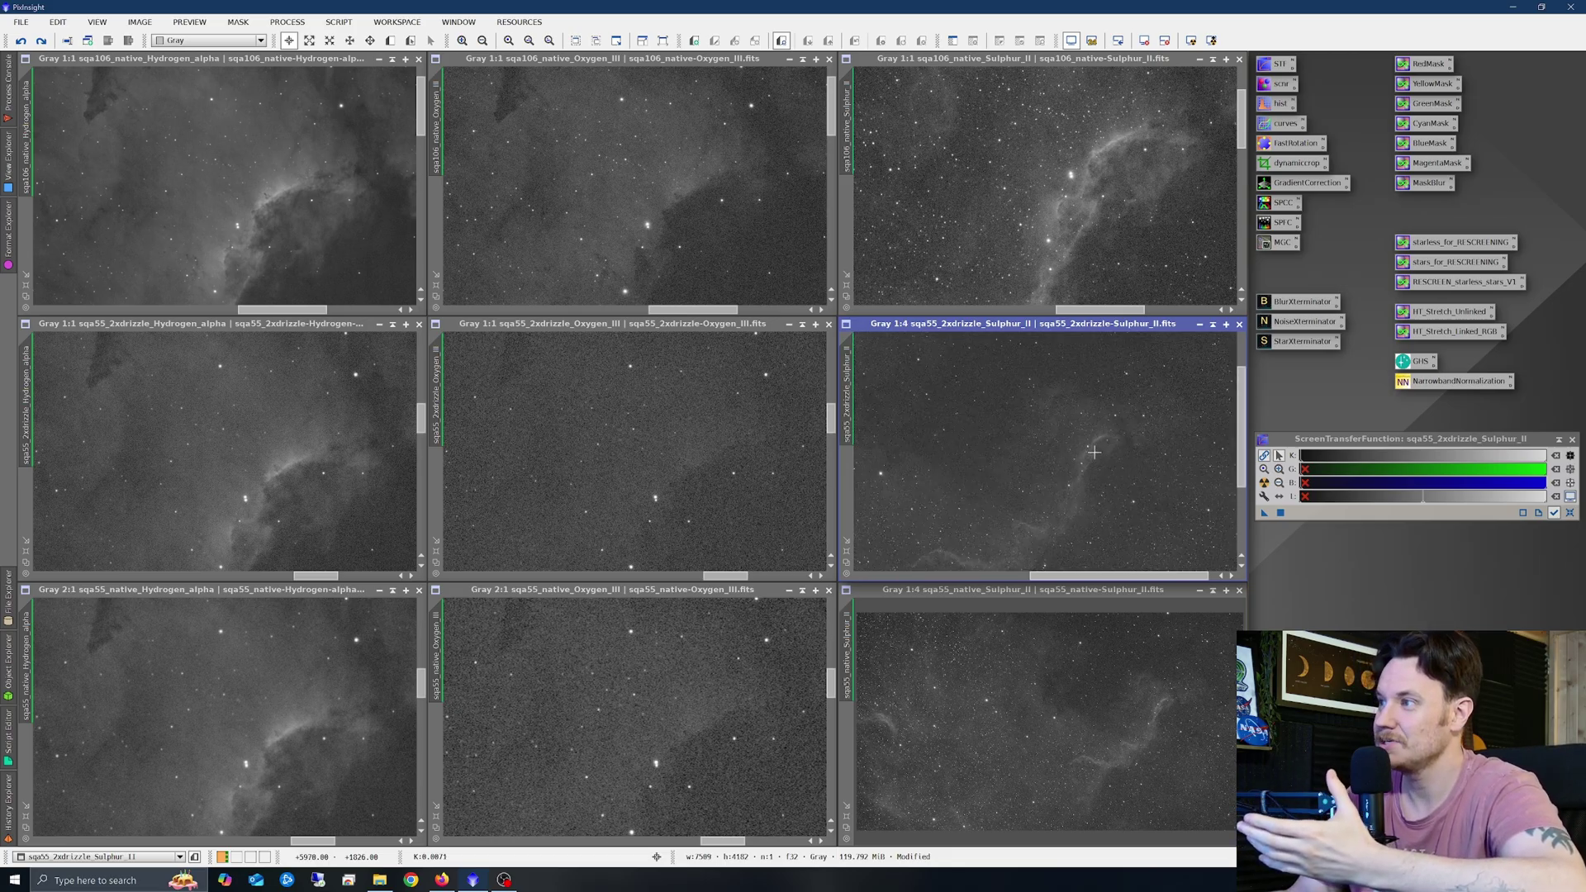
{"action": "left_click", "coordinate": [1054, 195]}
{"action": "scroll", "coordinate": [1054, 195], "scroll_direction": "down", "scroll_amount": 2}
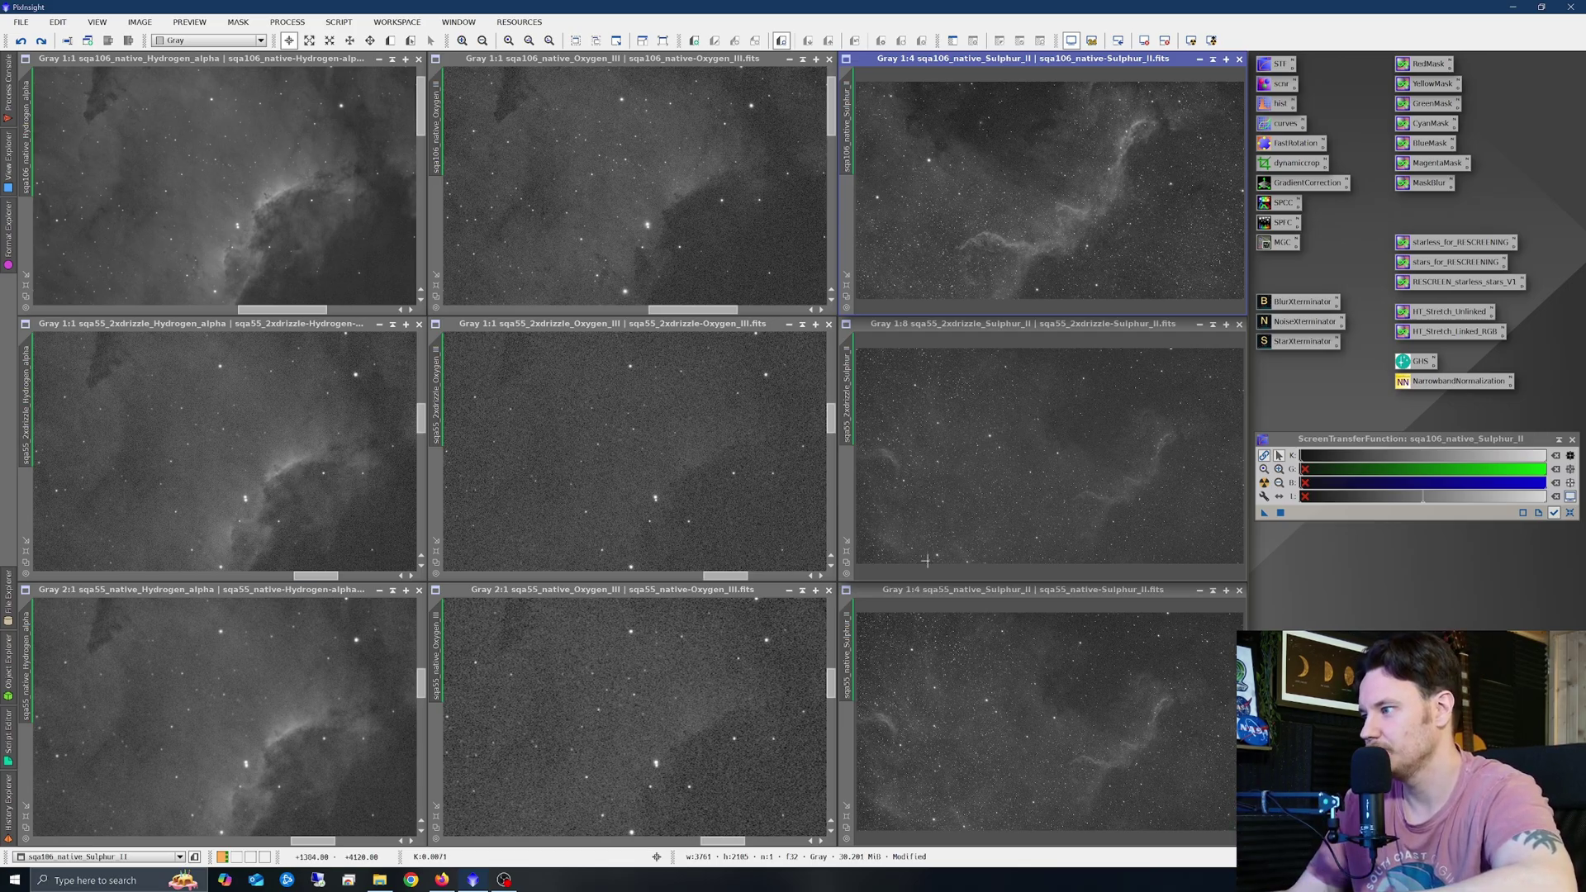
- Zoom the native SQA55 Sulphur II view to 2:1 and sync the drizzled Sulphur II view to its region
{"action": "left_click", "coordinate": [1165, 699]}
{"action": "scroll", "coordinate": [1156, 706], "scroll_direction": "up", "scroll_amount": 4}
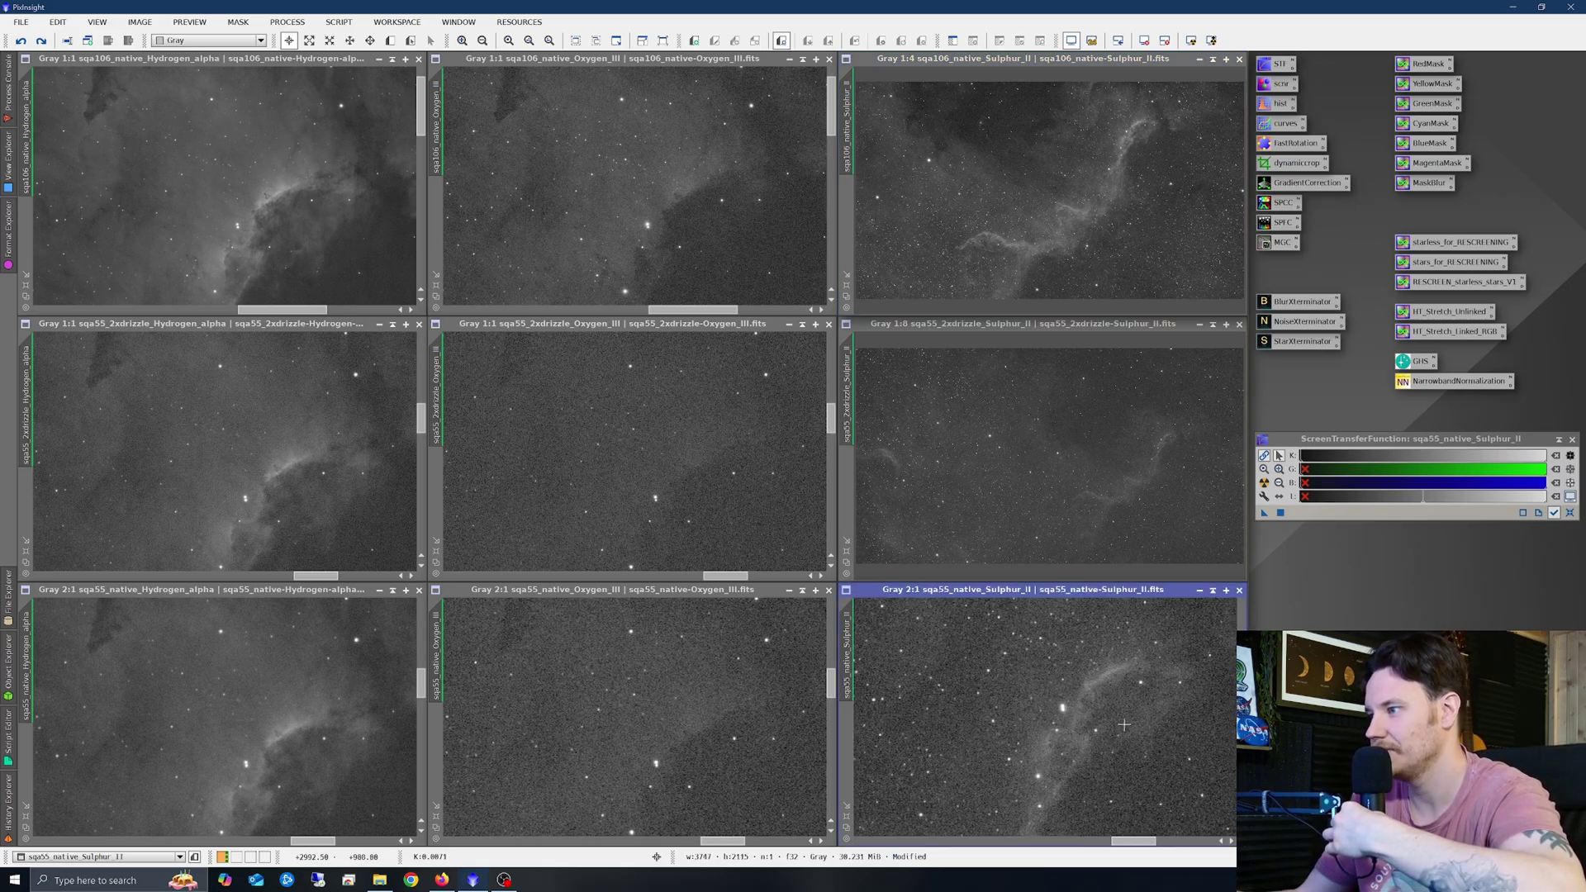
{"action": "left_click_drag", "start_coordinate": [846, 657], "coordinate": [859, 401]}
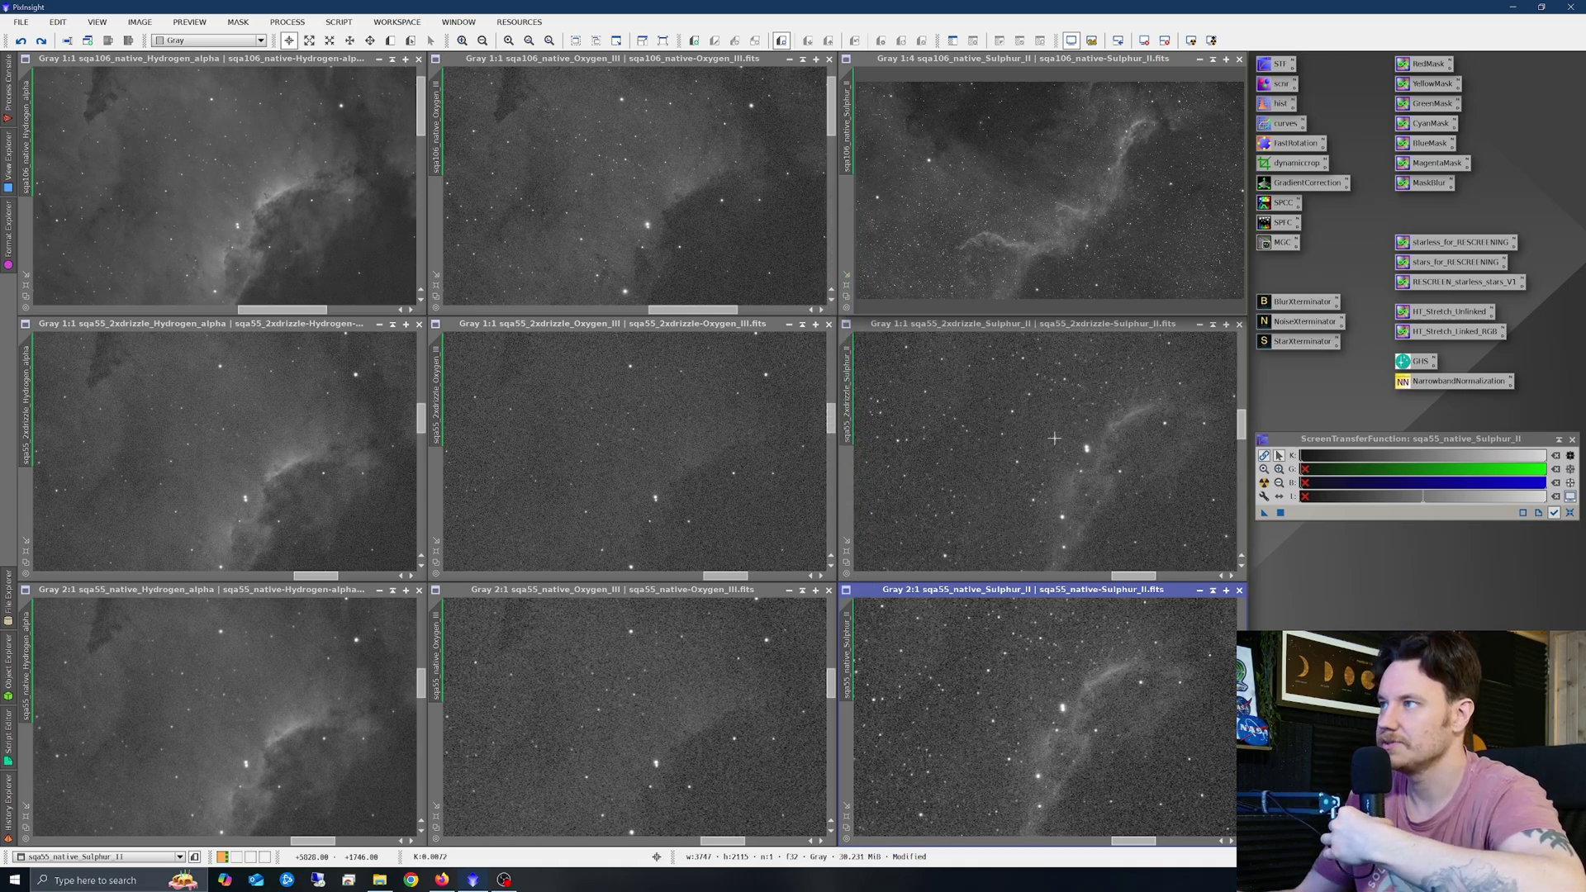
- Zoom and pan the SQA106 native Sulphur II view onto the faint curving nebula filament
{"action": "left_click", "coordinate": [1133, 120]}
{"action": "scroll", "coordinate": [1136, 122], "scroll_direction": "up", "scroll_amount": 3}
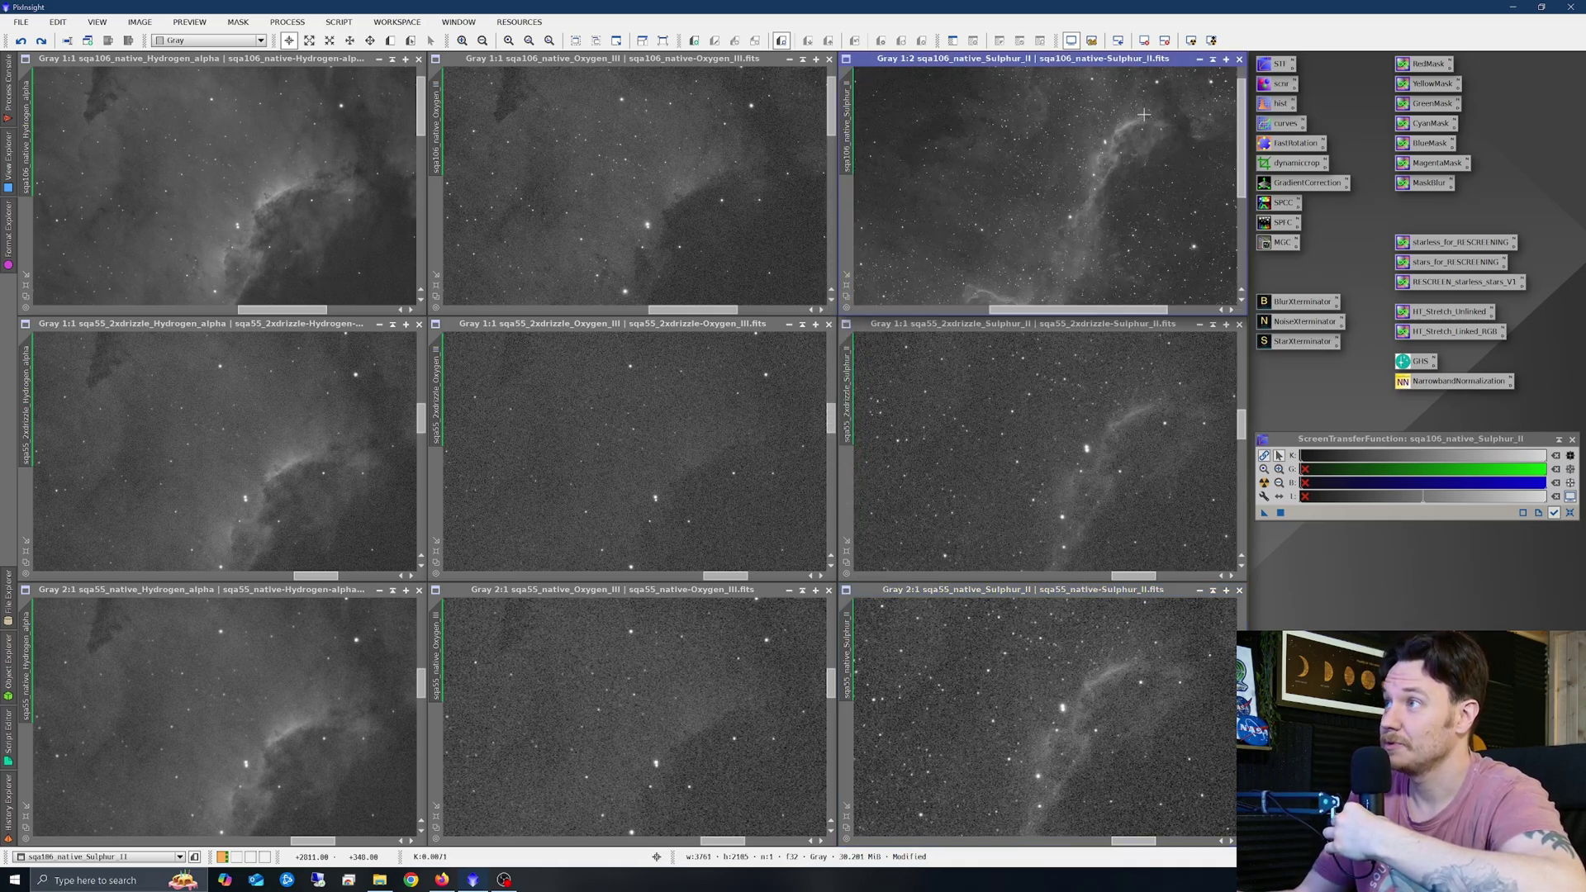
{"action": "scroll", "coordinate": [1147, 126], "scroll_direction": "down", "scroll_amount": 1}
{"action": "scroll", "coordinate": [1147, 127], "scroll_direction": "up", "scroll_amount": 1}
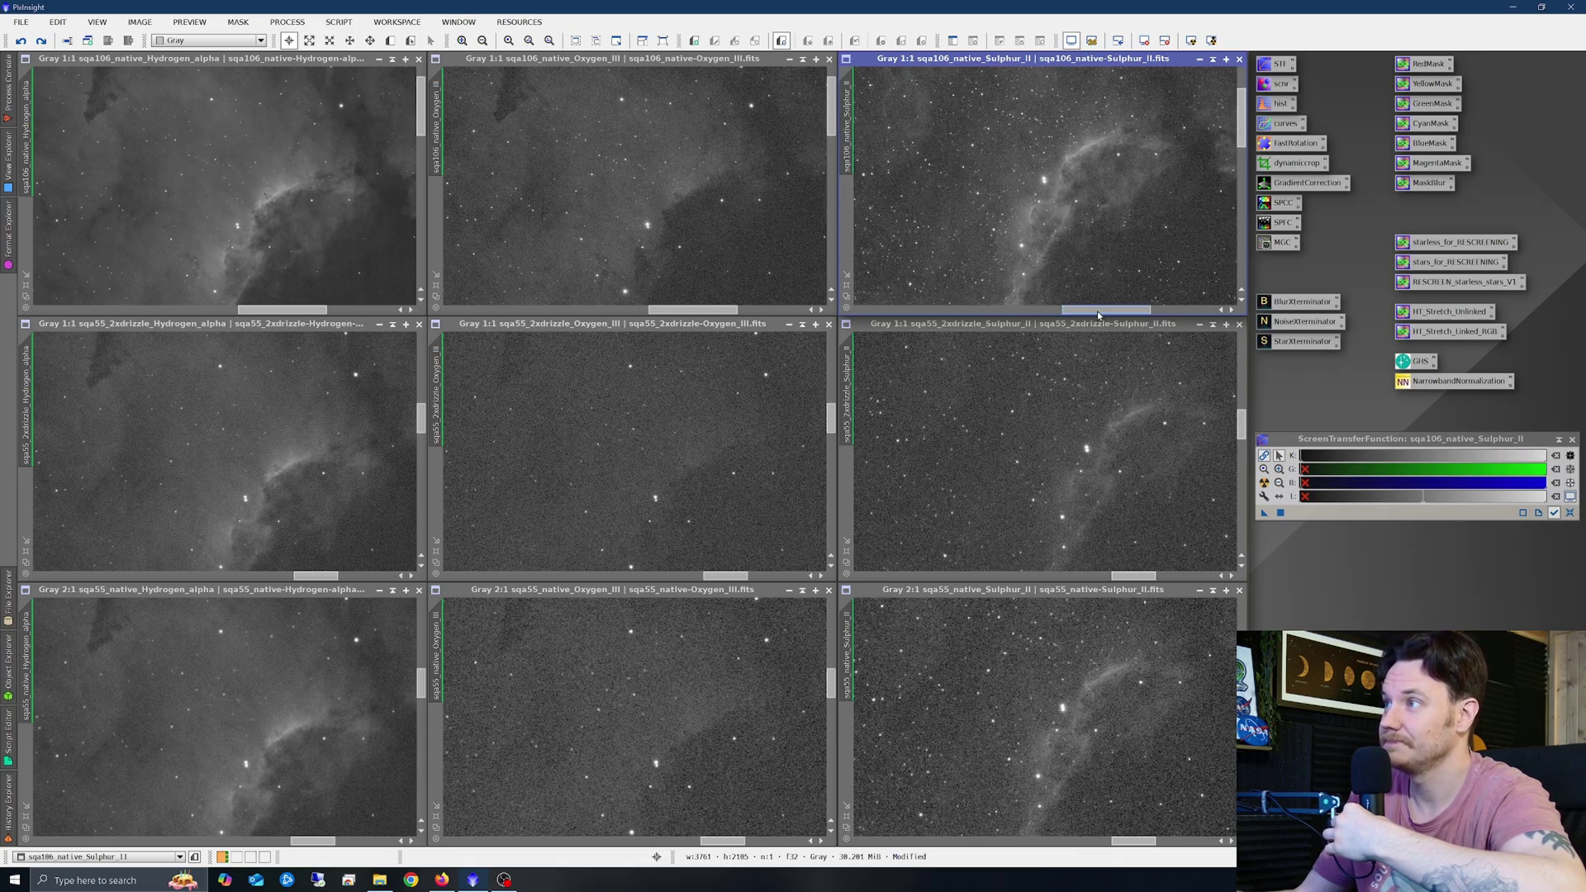
{"action": "left_click_drag", "start_coordinate": [1094, 315], "coordinate": [1091, 314]}
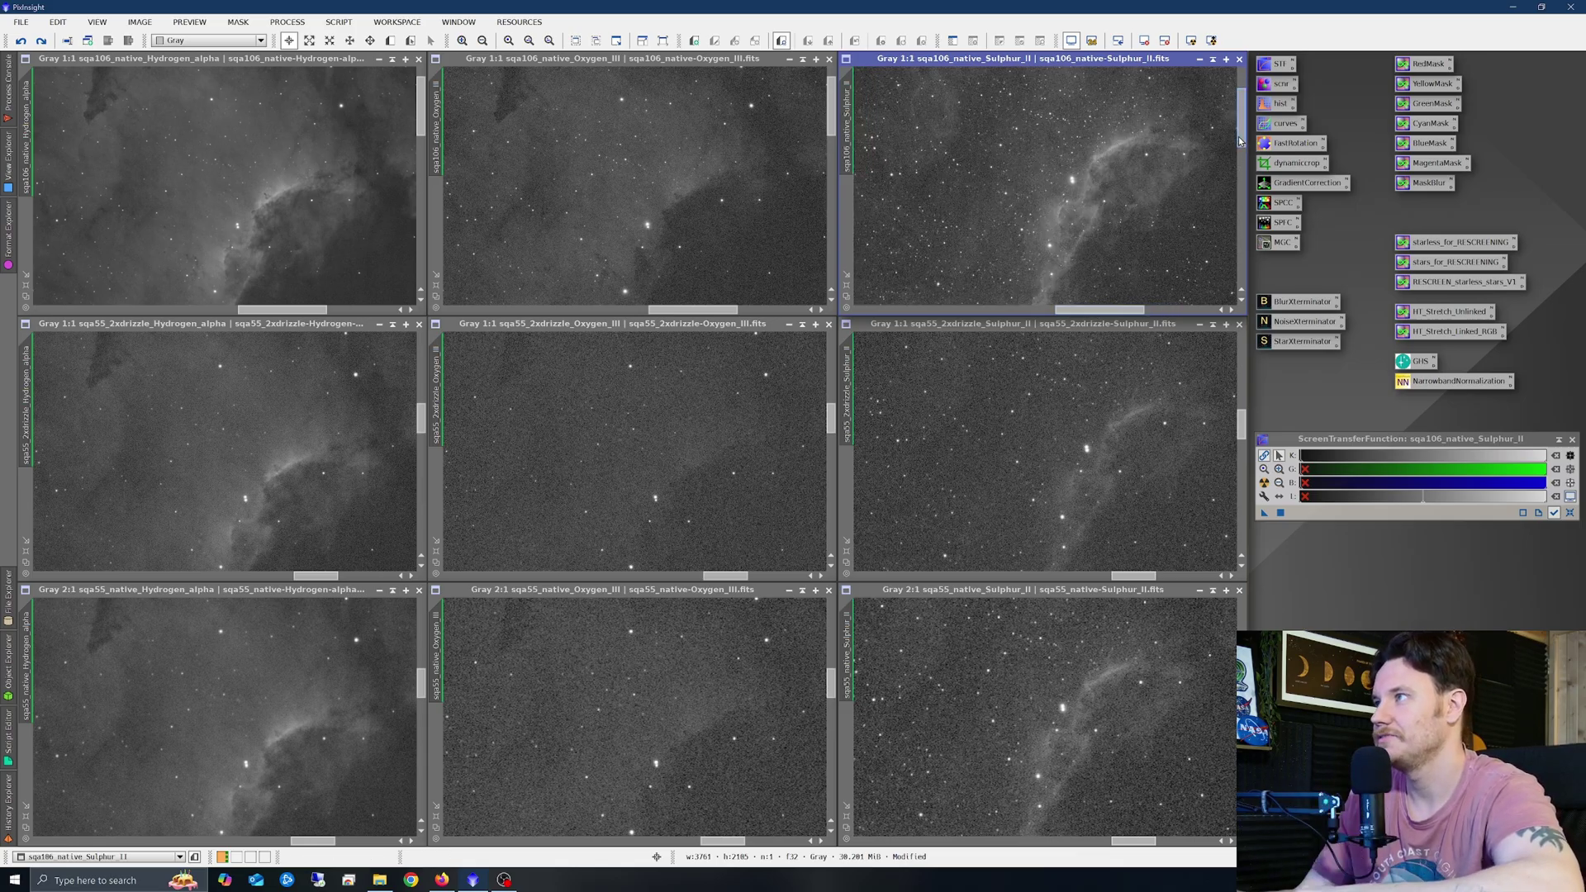
{"action": "left_click_drag", "start_coordinate": [1240, 137], "coordinate": [1241, 142]}
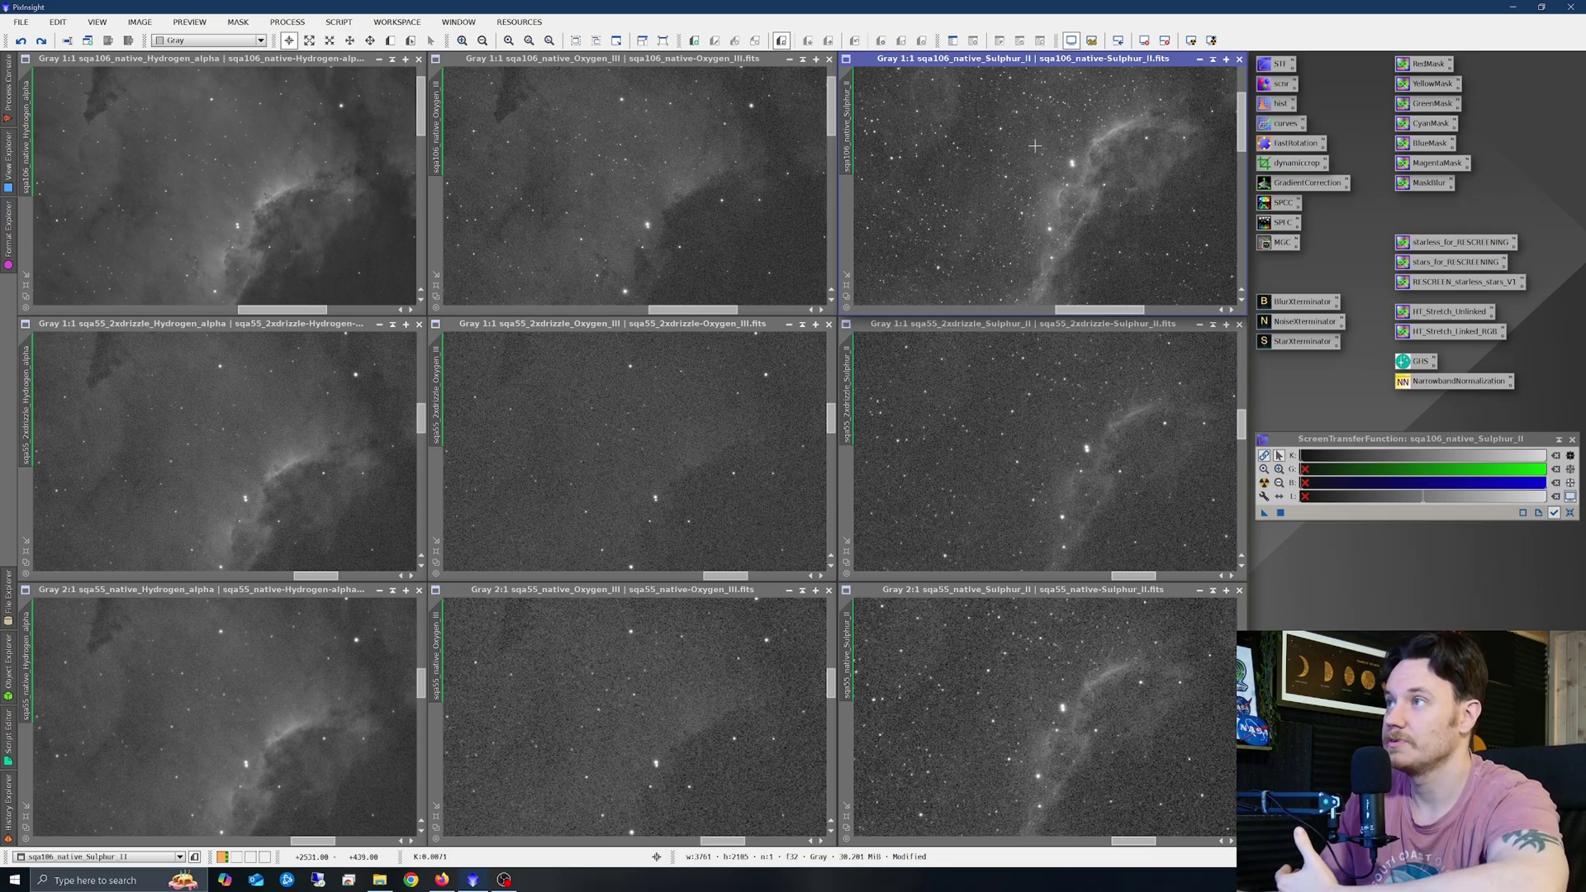
{"action": "scroll", "coordinate": [1064, 86], "scroll_direction": "up", "scroll_amount": 2}
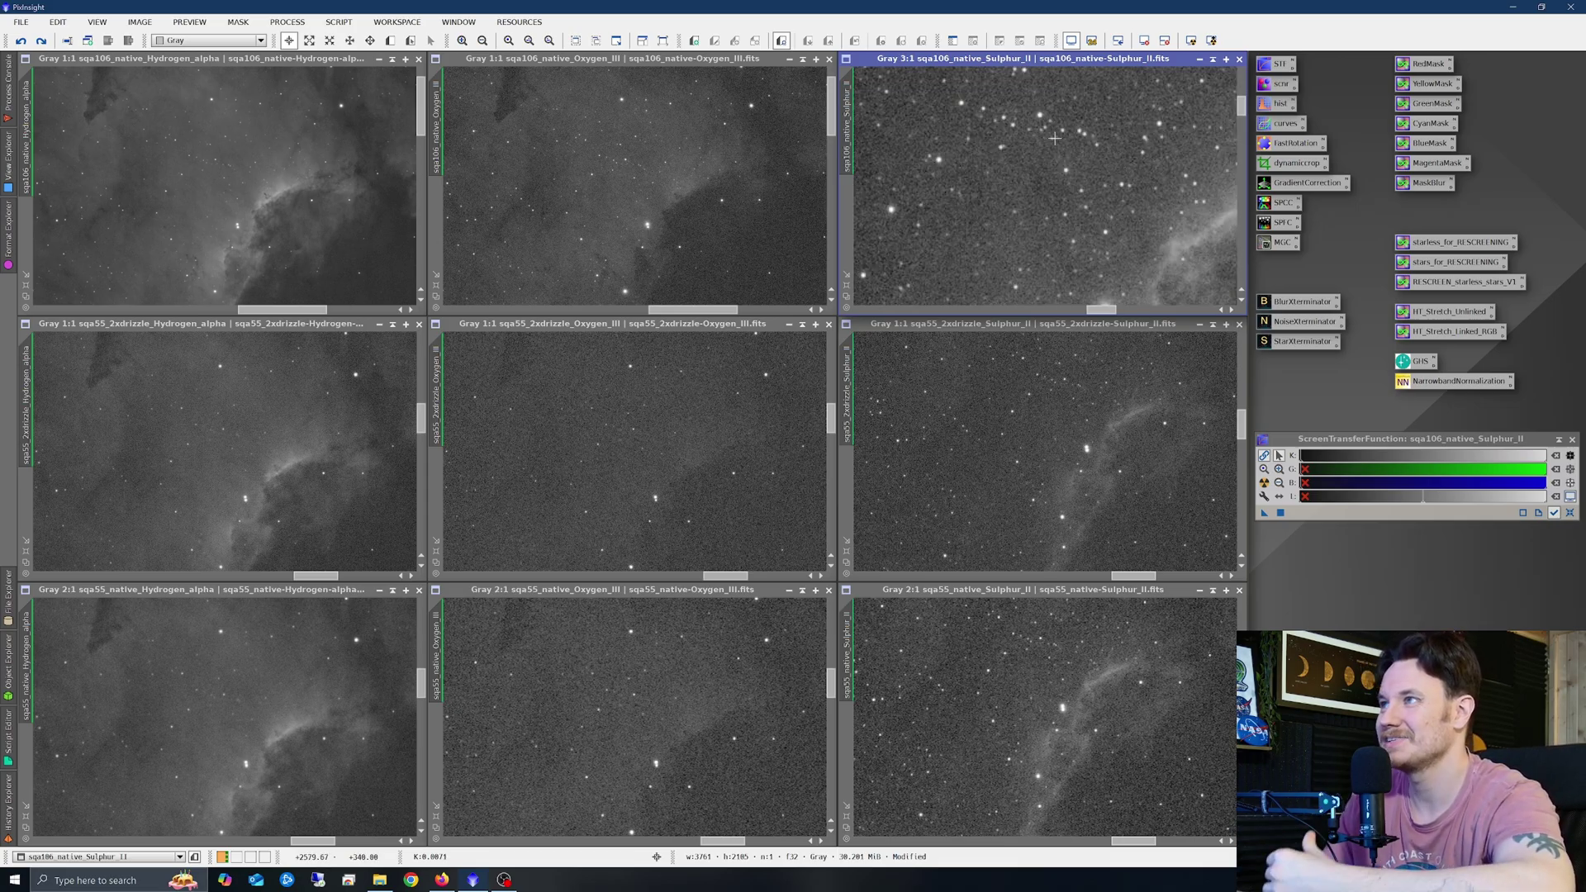
{"action": "scroll", "coordinate": [1060, 136], "scroll_direction": "down", "scroll_amount": 4}
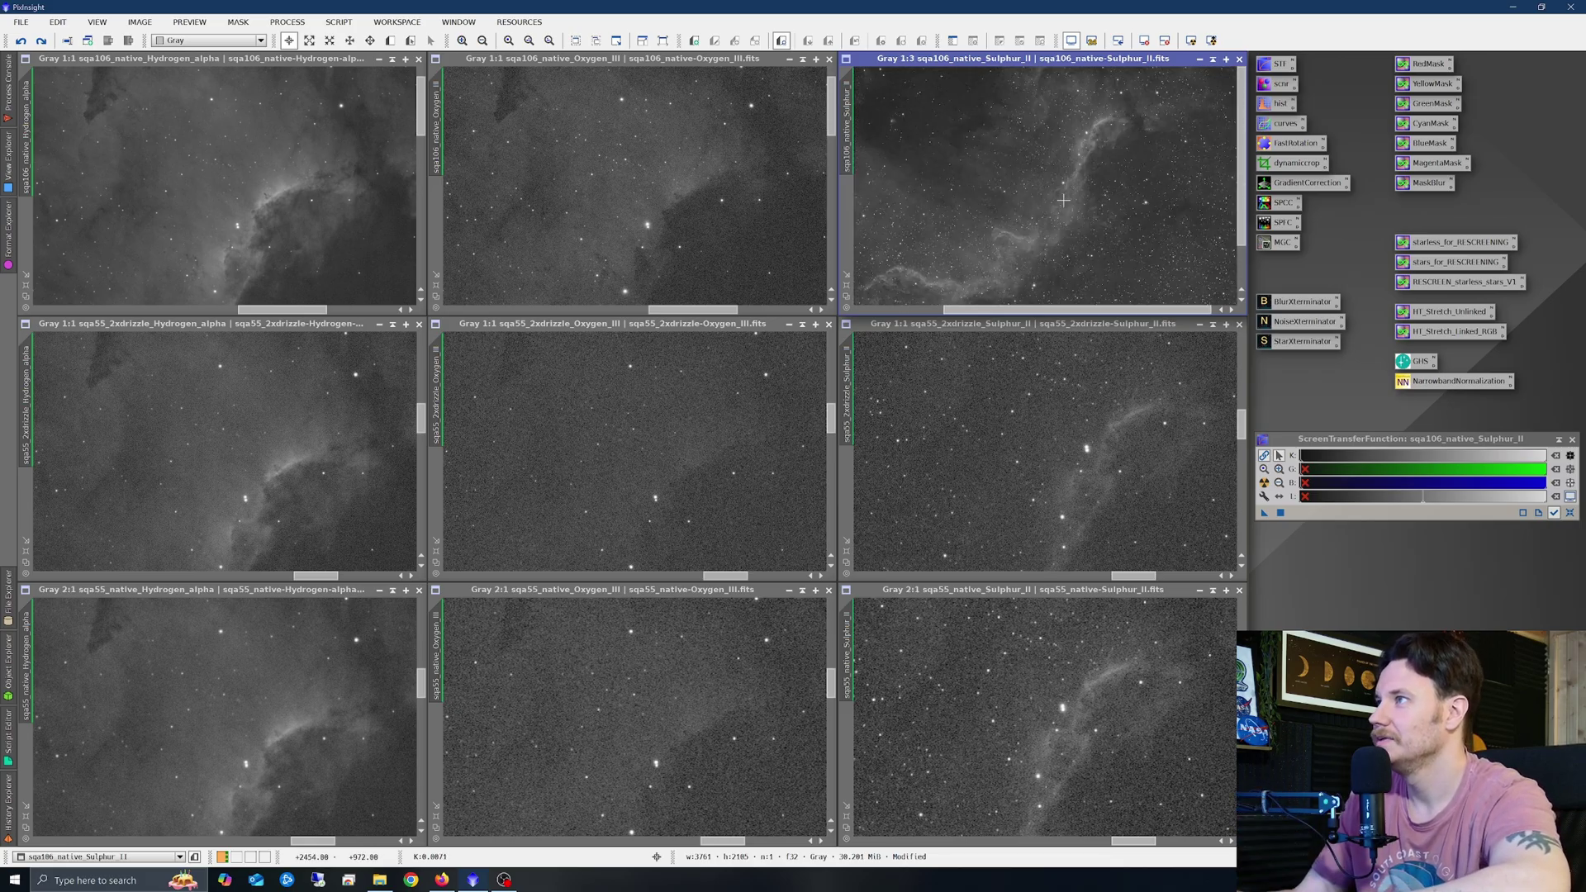
{"action": "scroll", "coordinate": [1061, 199], "scroll_direction": "down", "scroll_amount": 1}
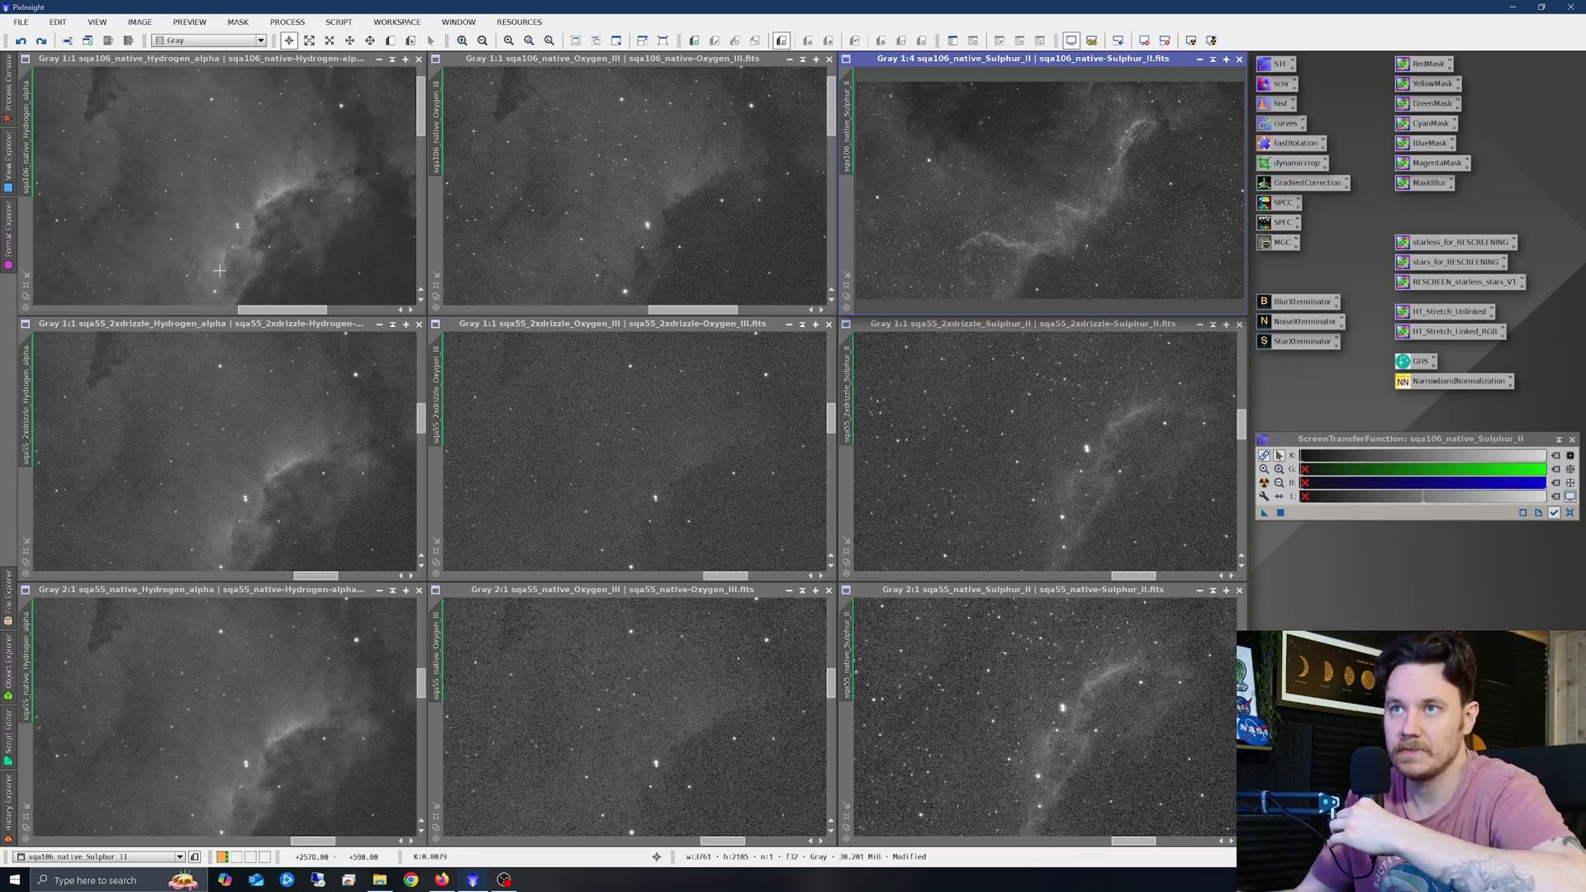
- Zoom the top-left SQA106 native Hydrogen-alpha view to 2:1, centred on the bright rim beside the dark dust
{"action": "scroll", "coordinate": [272, 201], "scroll_direction": "down", "scroll_amount": 4}
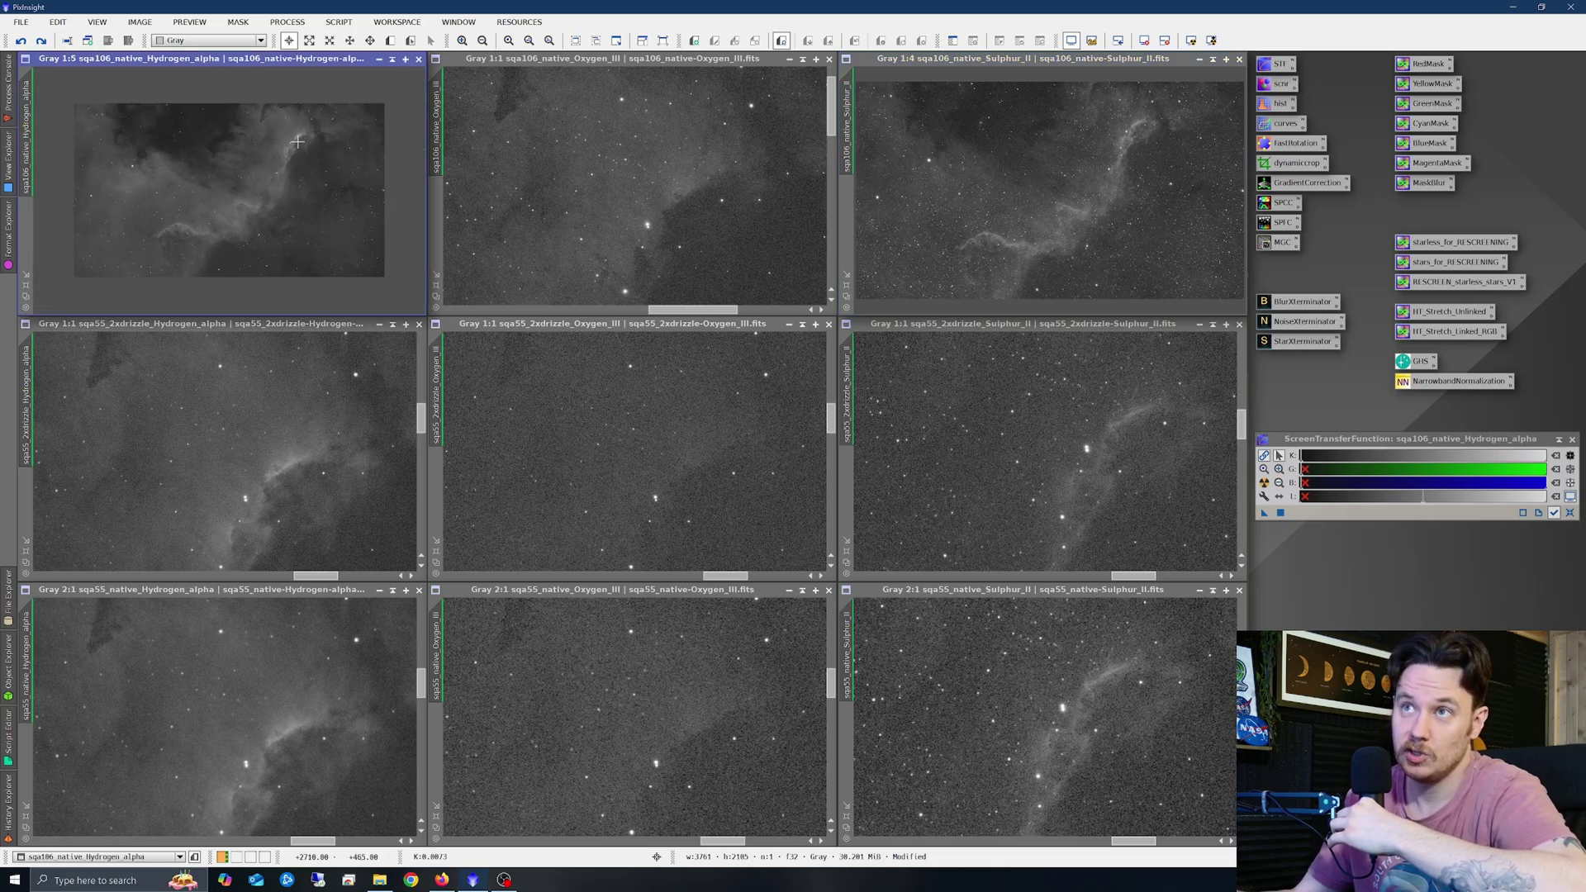
{"action": "scroll", "coordinate": [292, 130], "scroll_direction": "up", "scroll_amount": 4}
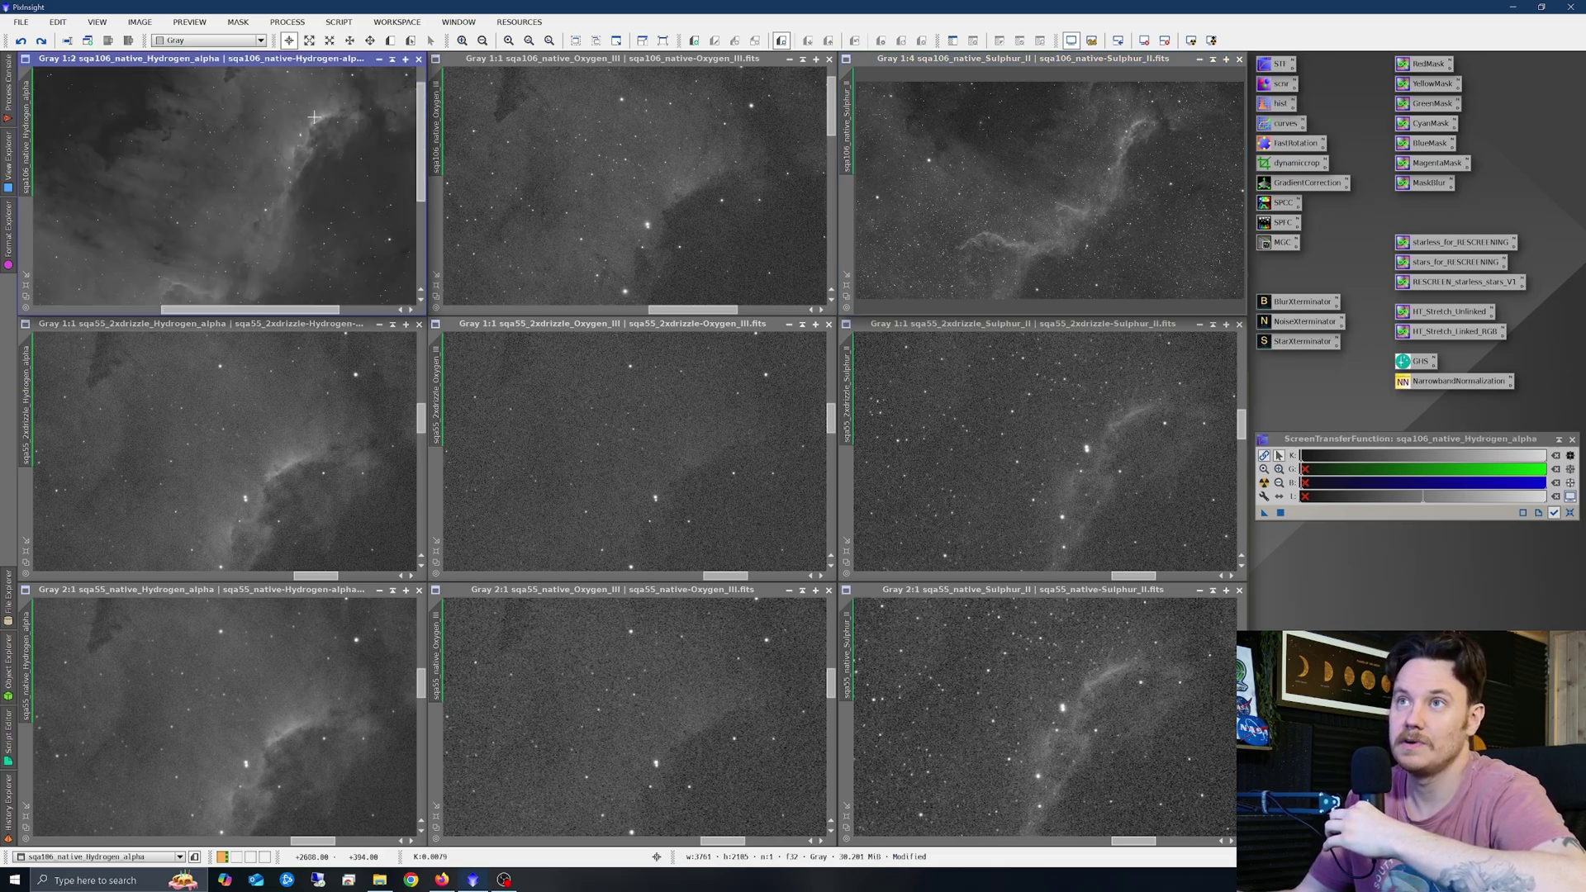
{"action": "scroll", "coordinate": [289, 149], "scroll_direction": "up", "scroll_amount": 1}
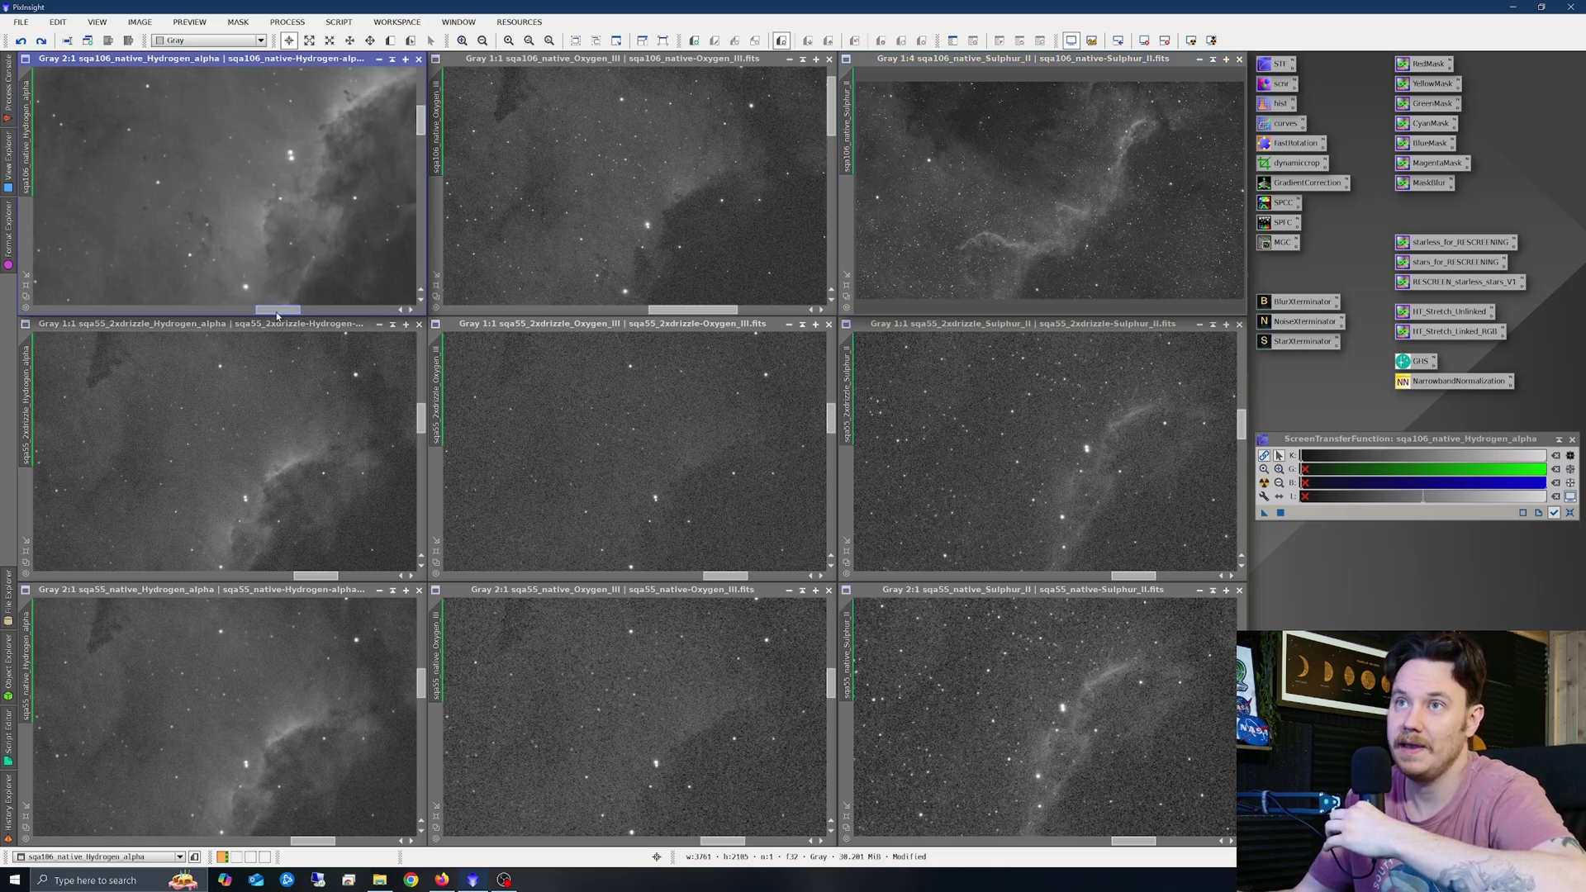
{"action": "scroll", "coordinate": [355, 141], "scroll_direction": "right", "scroll_amount": 2}
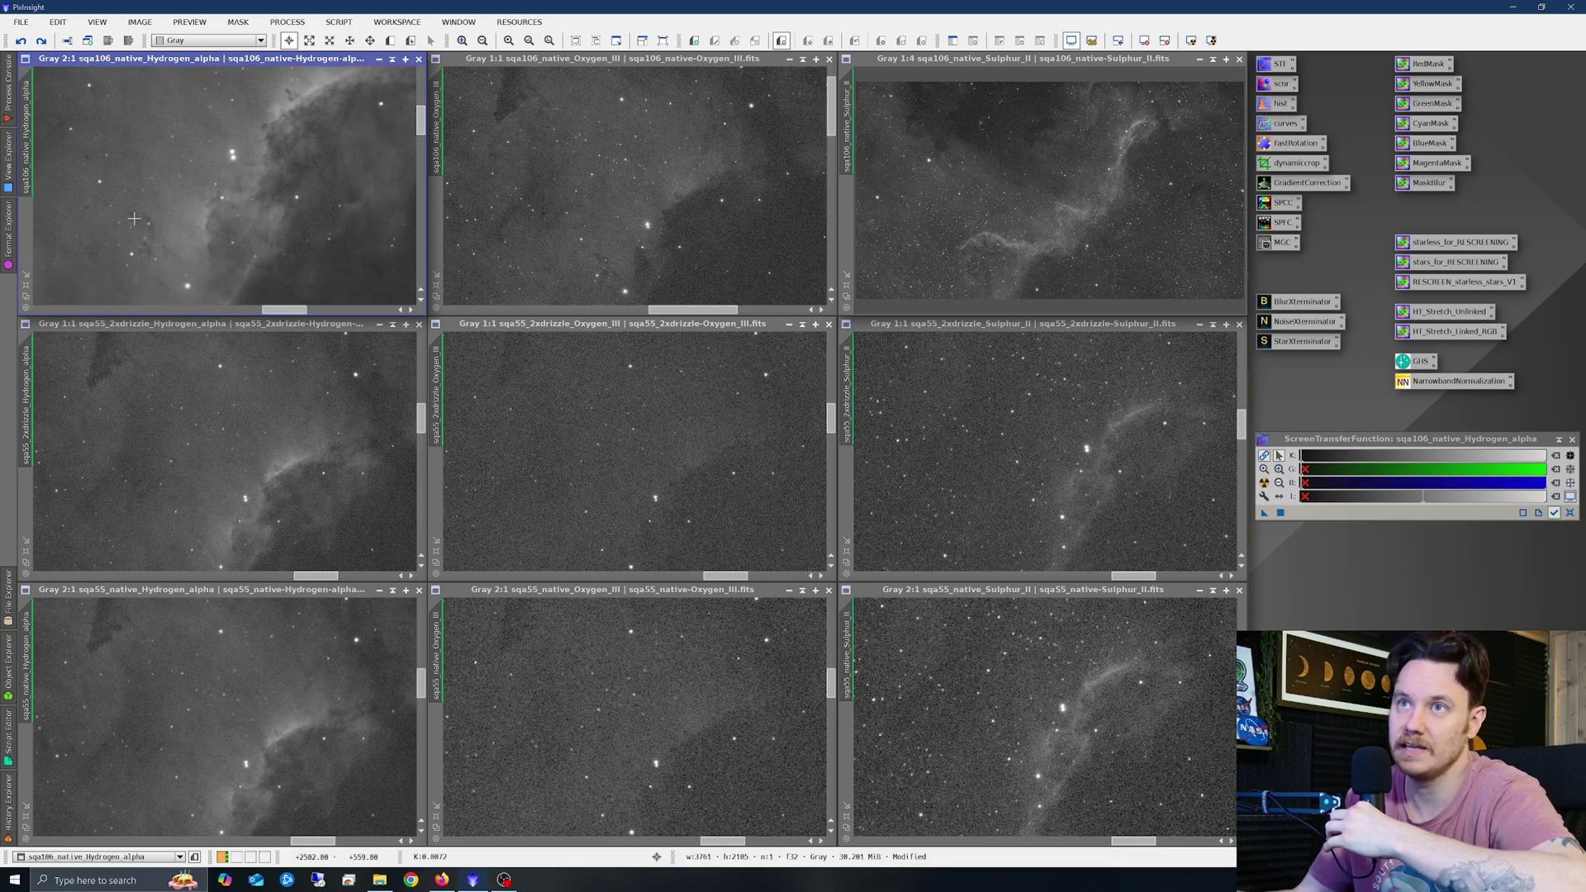
{"action": "left_click_drag", "start_coordinate": [423, 125], "coordinate": [424, 121]}
{"action": "scroll", "coordinate": [247, 153], "scroll_direction": "up", "scroll_amount": 6}
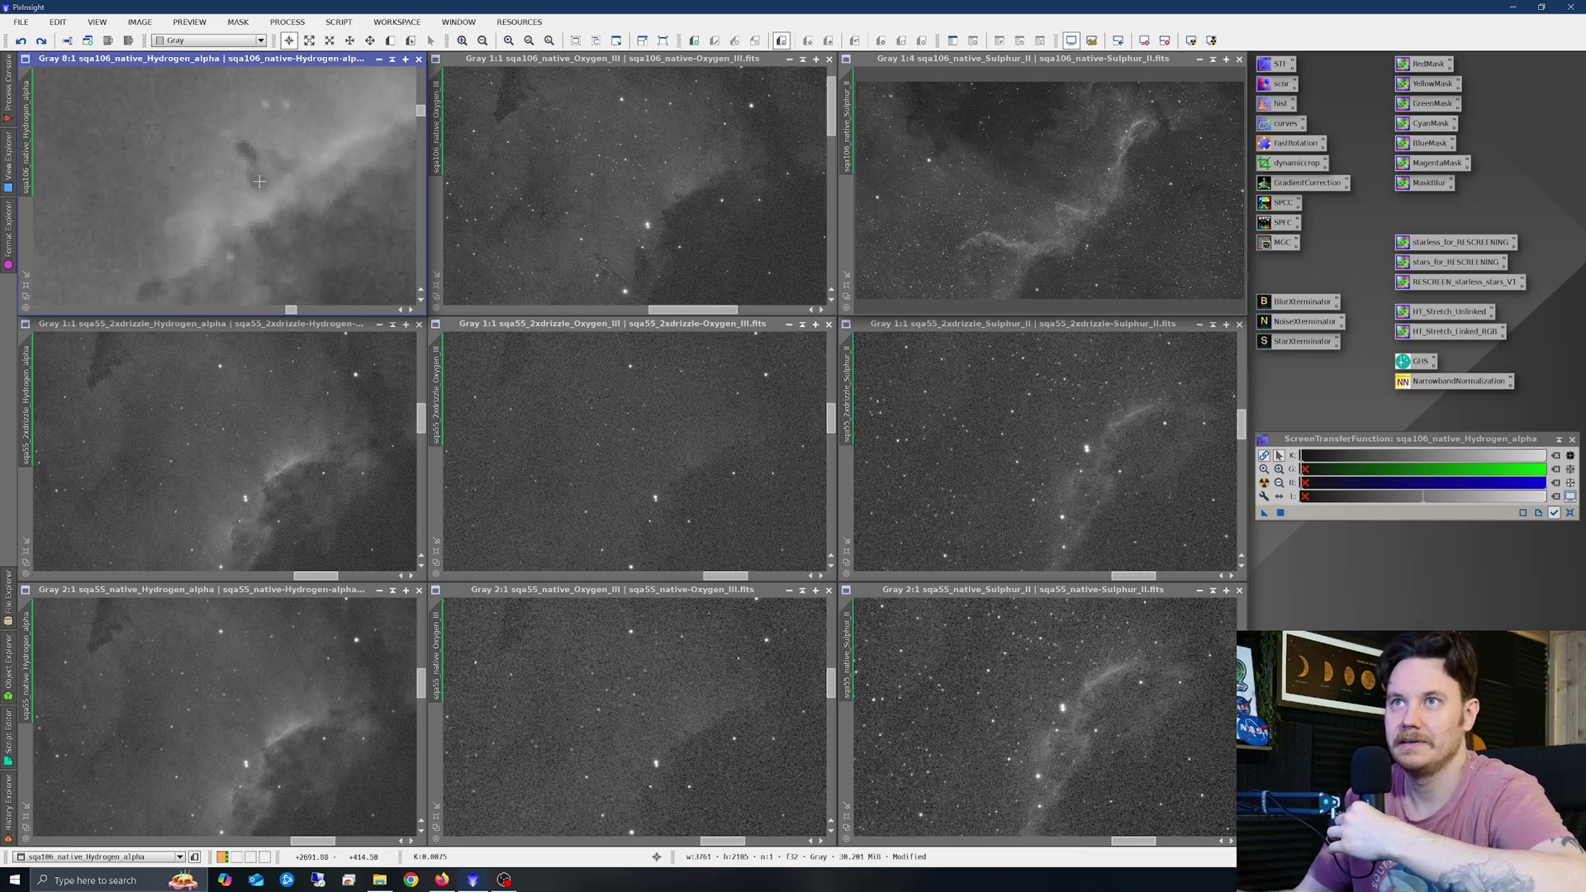
{"action": "scroll", "coordinate": [257, 178], "scroll_direction": "down", "scroll_amount": 5}
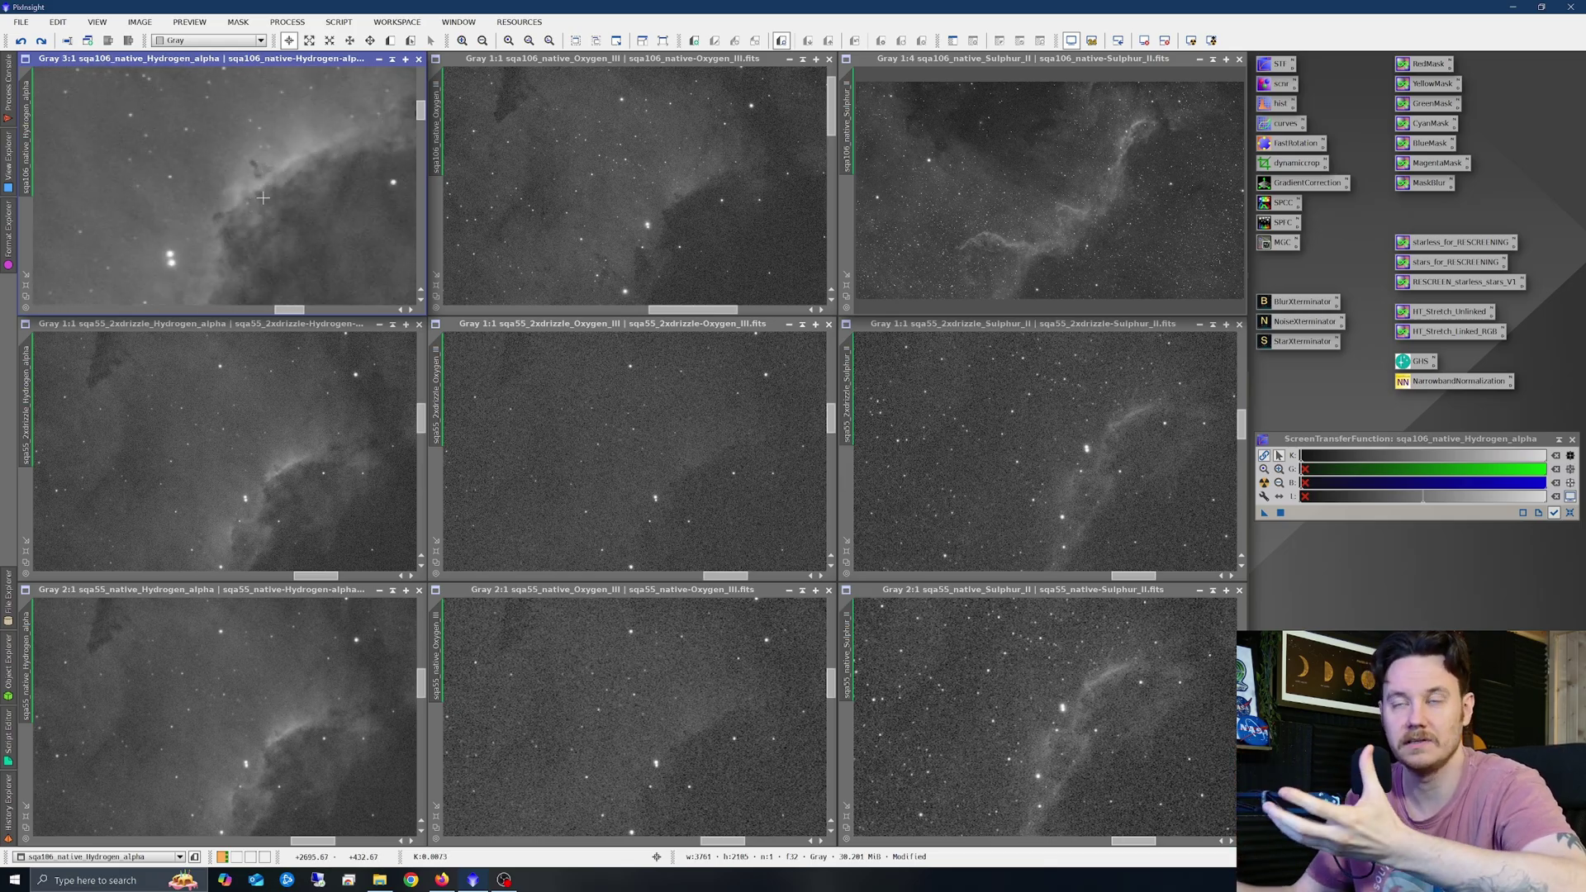
{"action": "scroll", "coordinate": [260, 273], "scroll_direction": "up", "scroll_amount": 1}
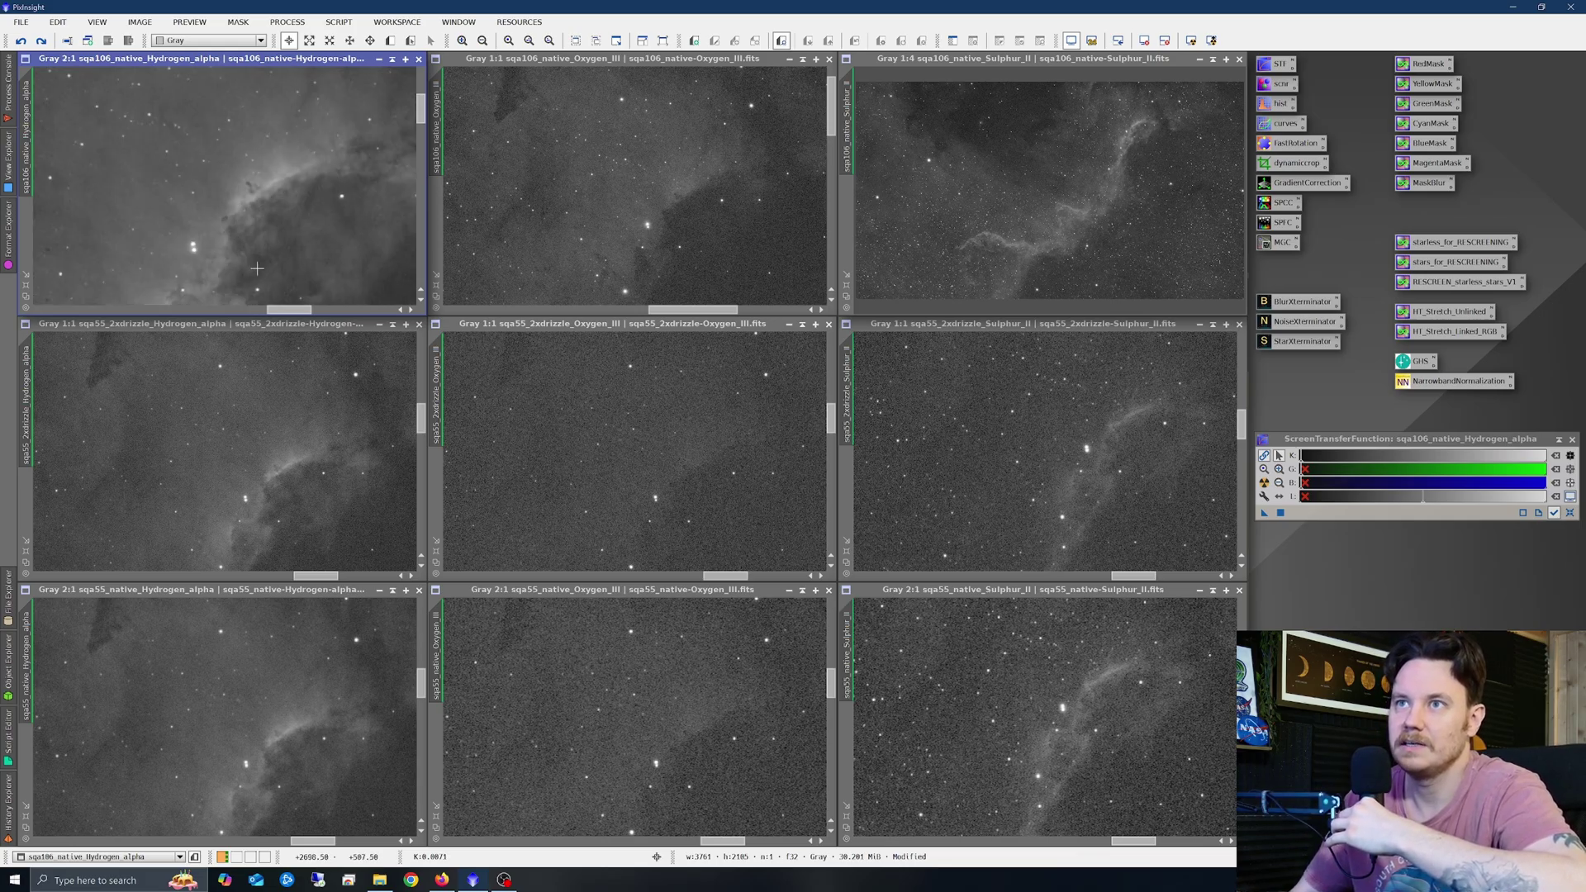
{"action": "left_click_drag", "start_coordinate": [295, 311], "coordinate": [285, 312]}
{"action": "left_click_drag", "start_coordinate": [422, 114], "coordinate": [424, 125]}
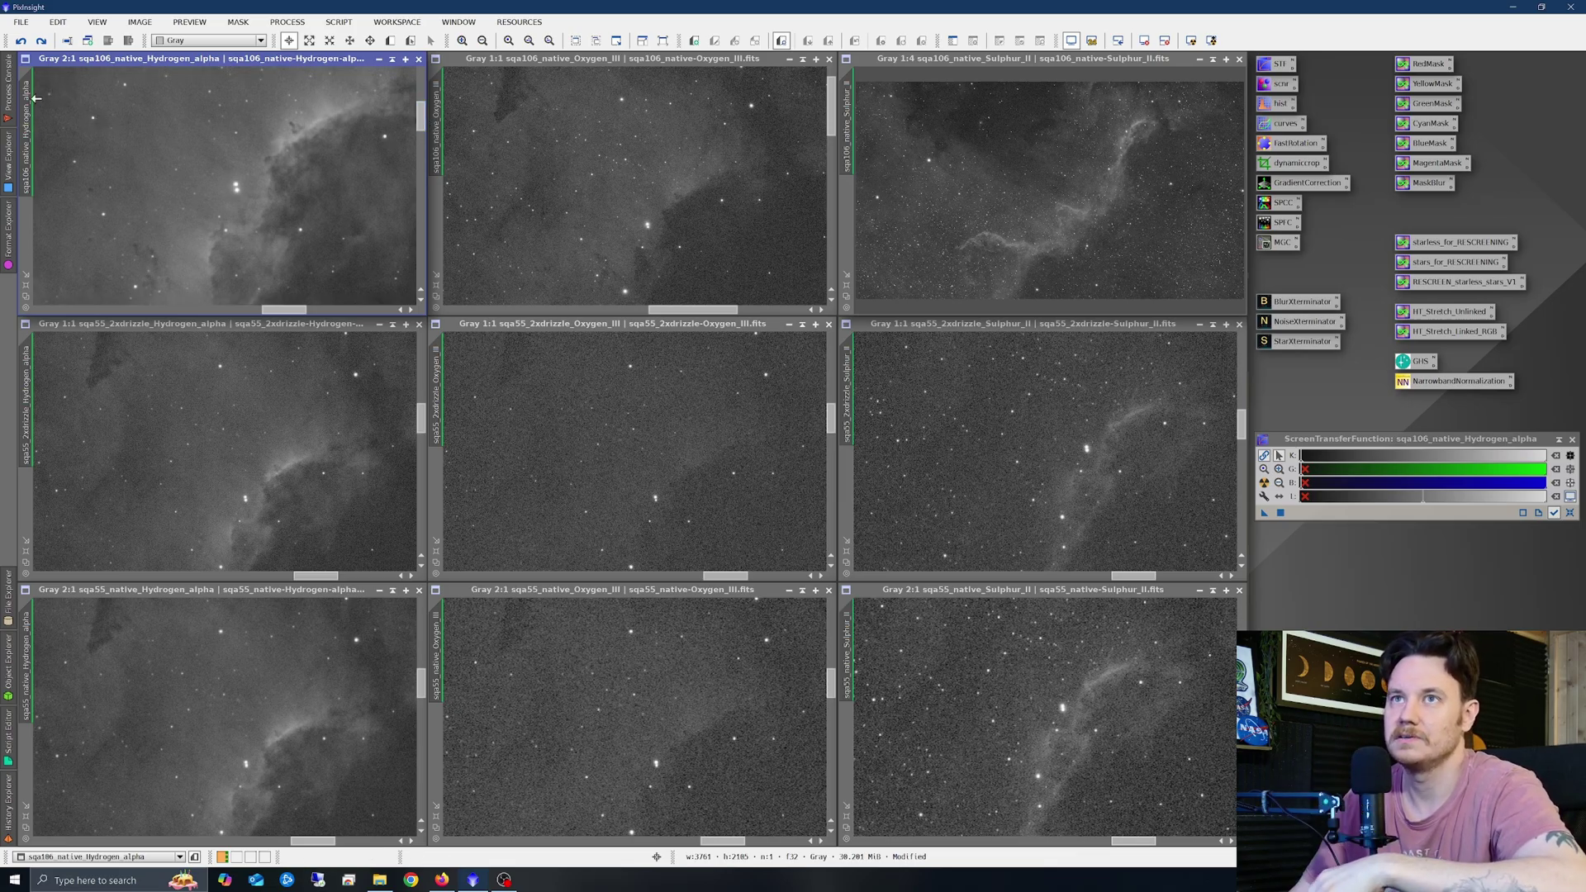
- Match the drizzled Hydrogen-alpha view's zoom and position to the SQA106 Hydrogen-alpha view
{"action": "left_click_drag", "start_coordinate": [33, 98], "coordinate": [37, 397]}
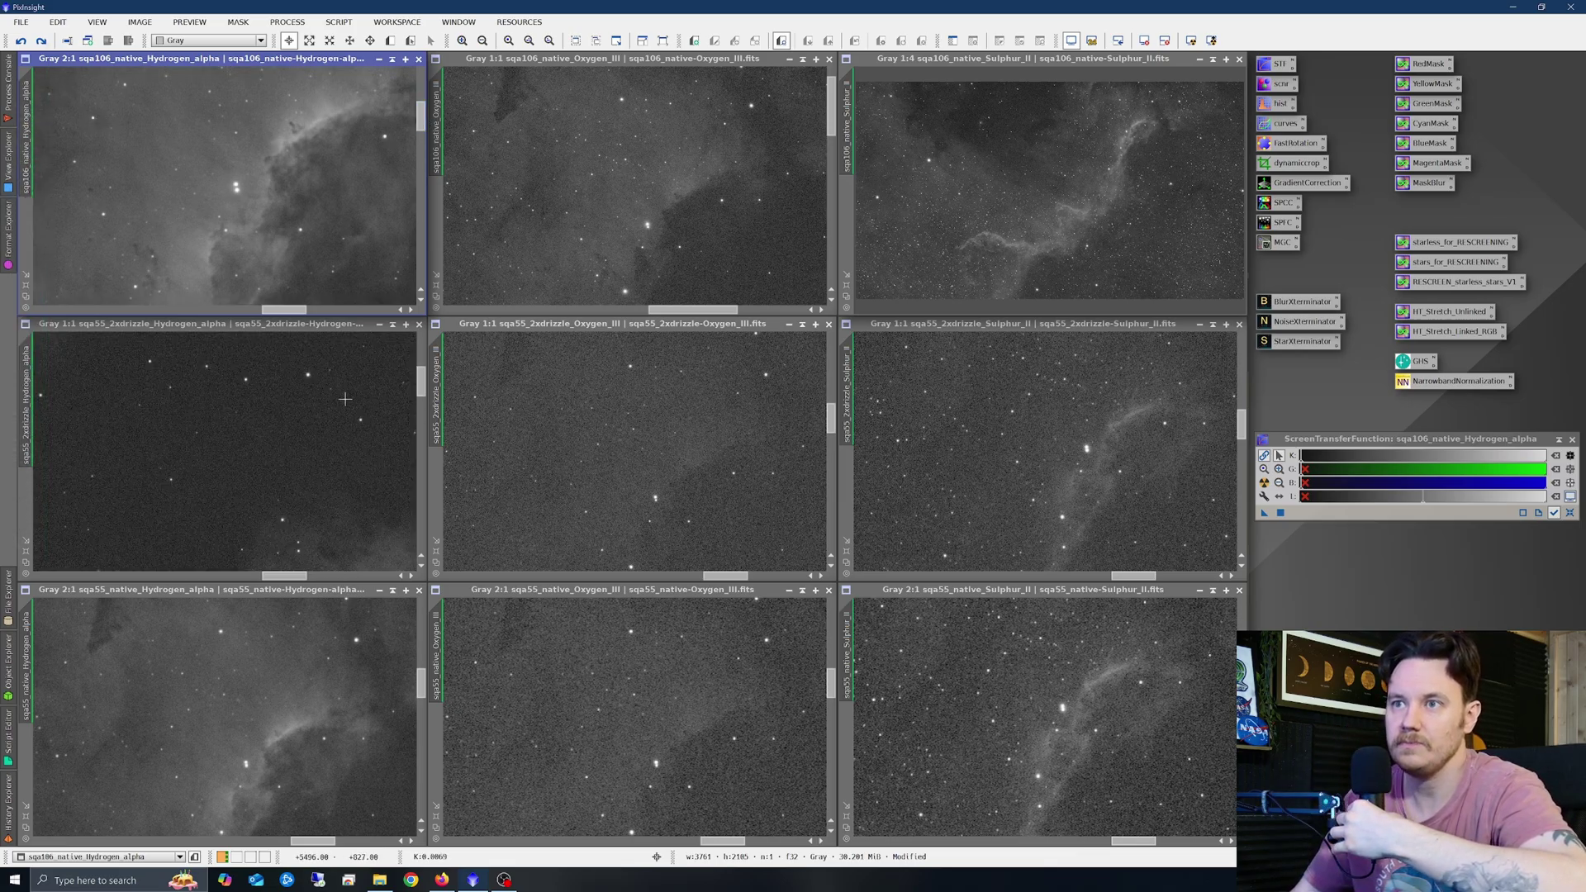
{"action": "left_click_drag", "start_coordinate": [421, 382], "coordinate": [421, 423]}
{"action": "mouse_move", "coordinate": [295, 576]}
{"action": "left_mouse_down"}
{"action": "mouse_move", "coordinate": [339, 584]}
{"action": "mouse_move", "coordinate": [318, 583]}
{"action": "left_mouse_up"}
{"action": "scroll", "coordinate": [255, 483], "scroll_direction": "up", "scroll_amount": 1}
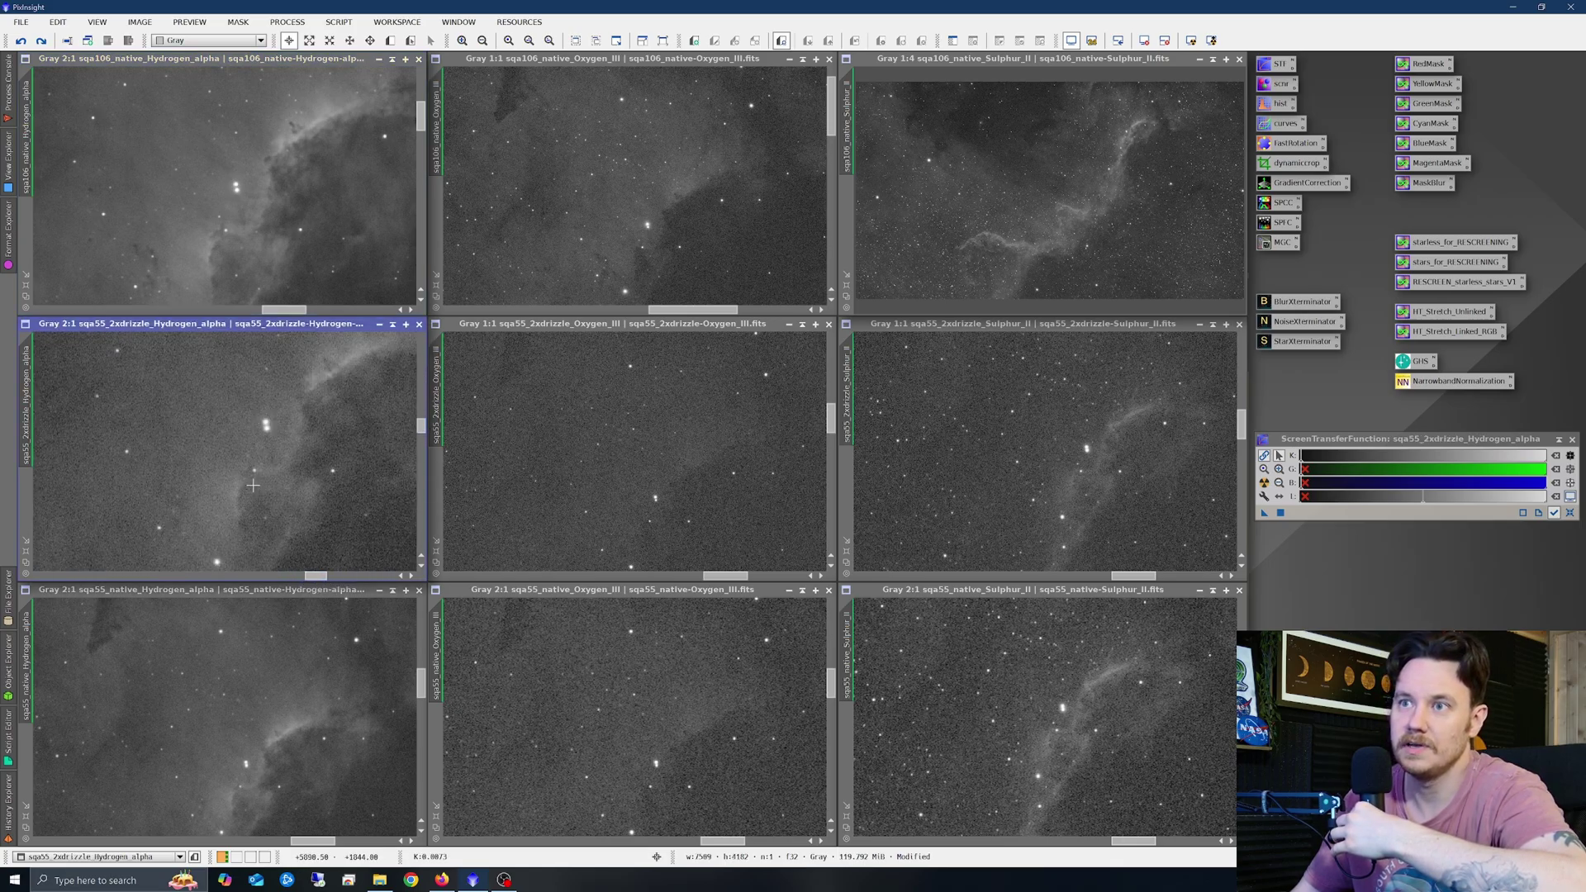
{"action": "left_click_drag", "start_coordinate": [422, 432], "coordinate": [425, 427]}
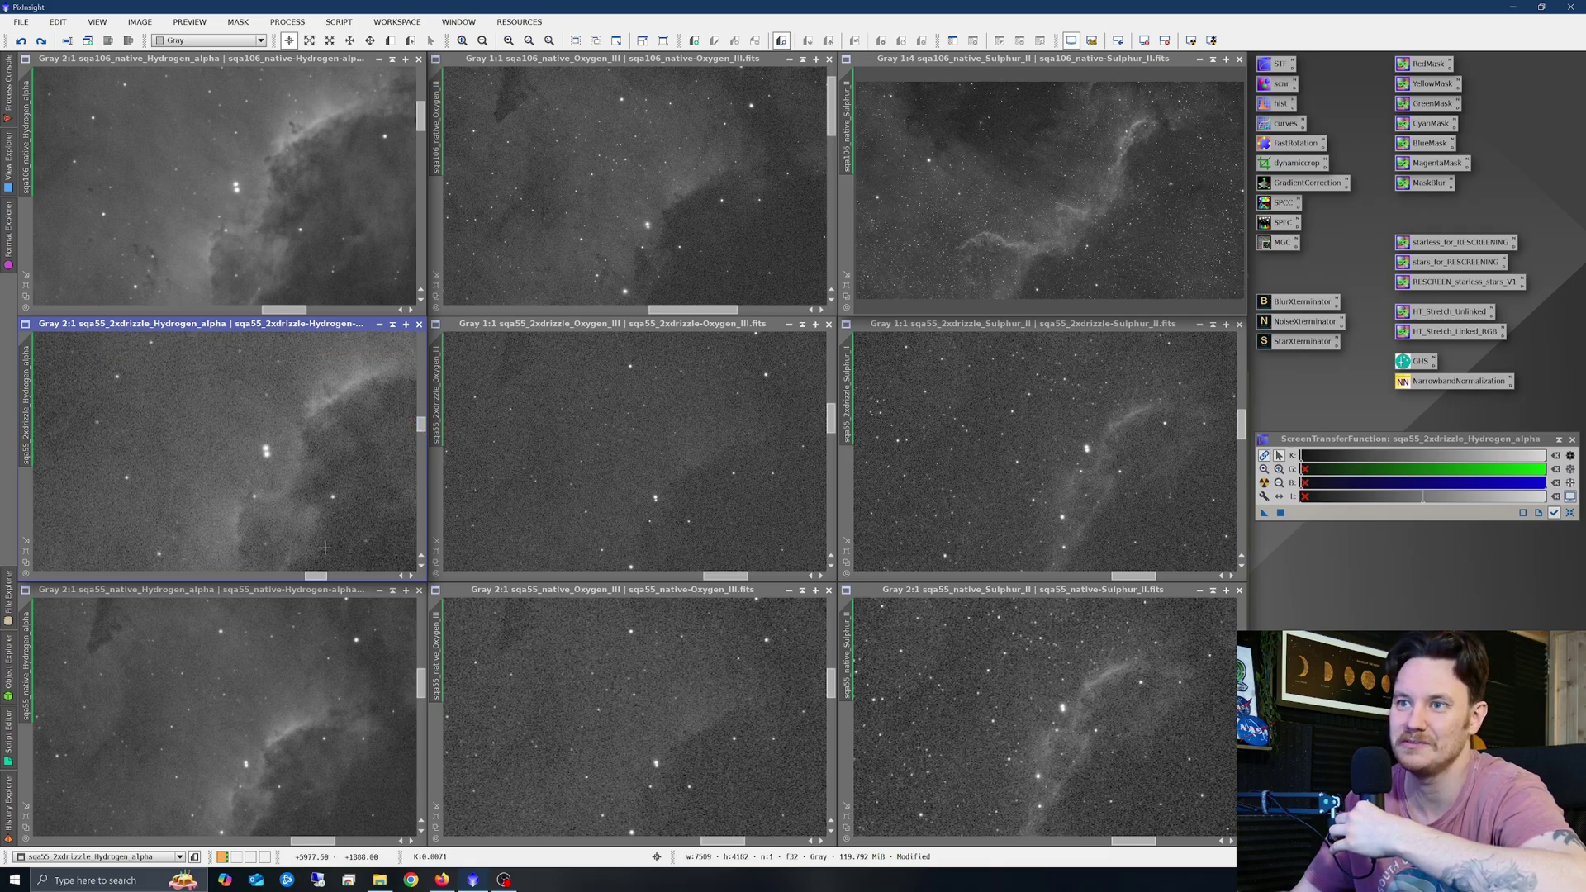
{"action": "left_click_drag", "start_coordinate": [313, 577], "coordinate": [315, 578]}
- Match the native SQA55 Hydrogen-alpha view to the drizzled one, zoomed 4:1 on the bright stars
{"action": "left_click_drag", "start_coordinate": [26, 412], "coordinate": [33, 640]}
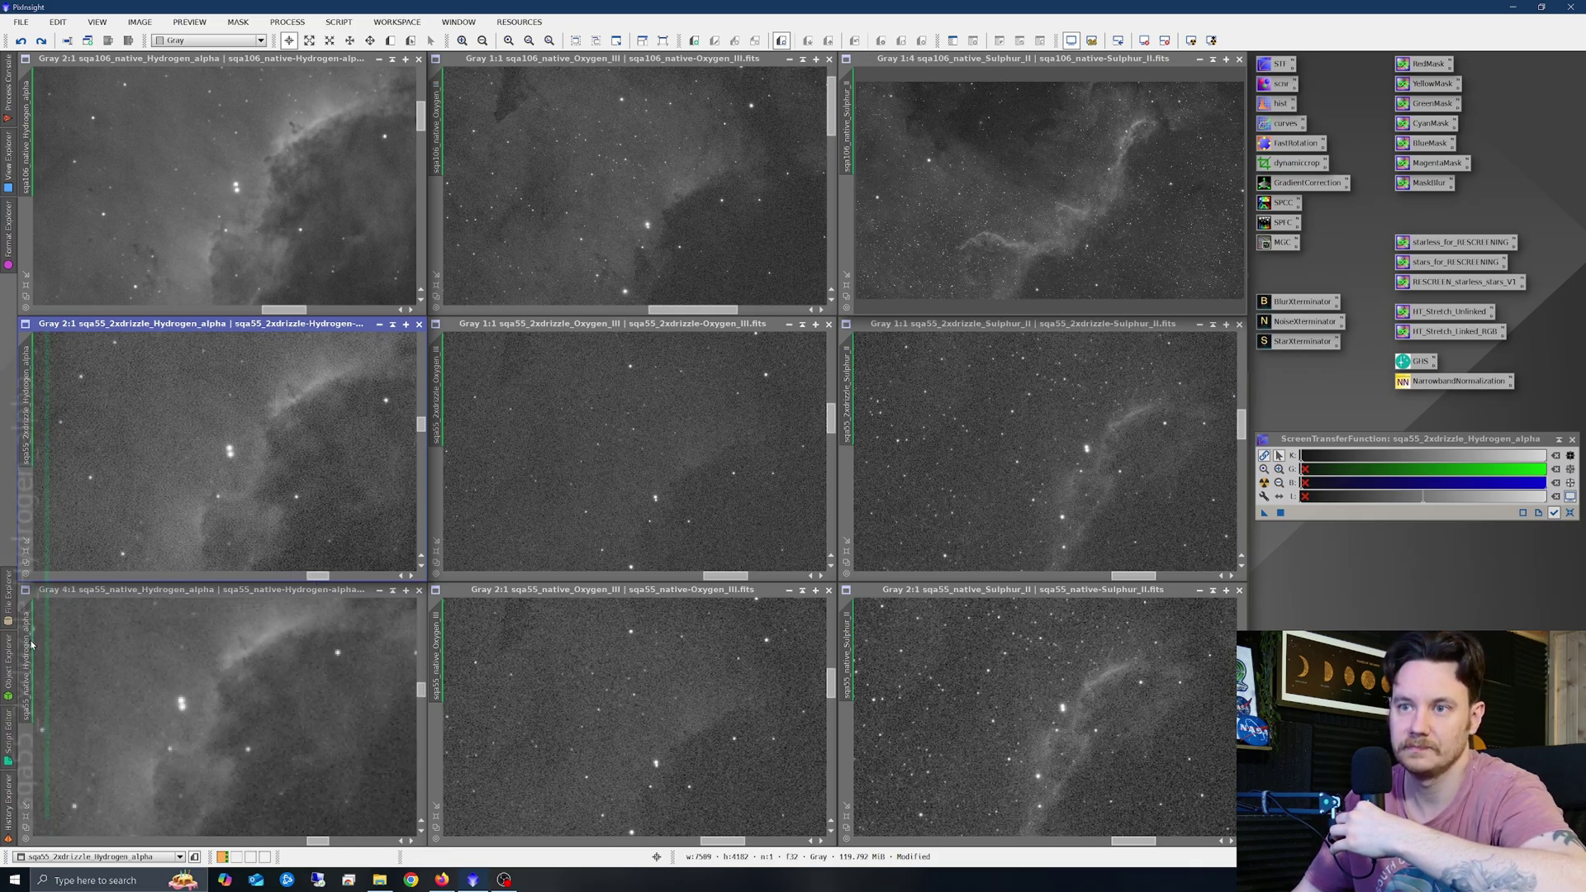
{"action": "left_click", "coordinate": [421, 694]}
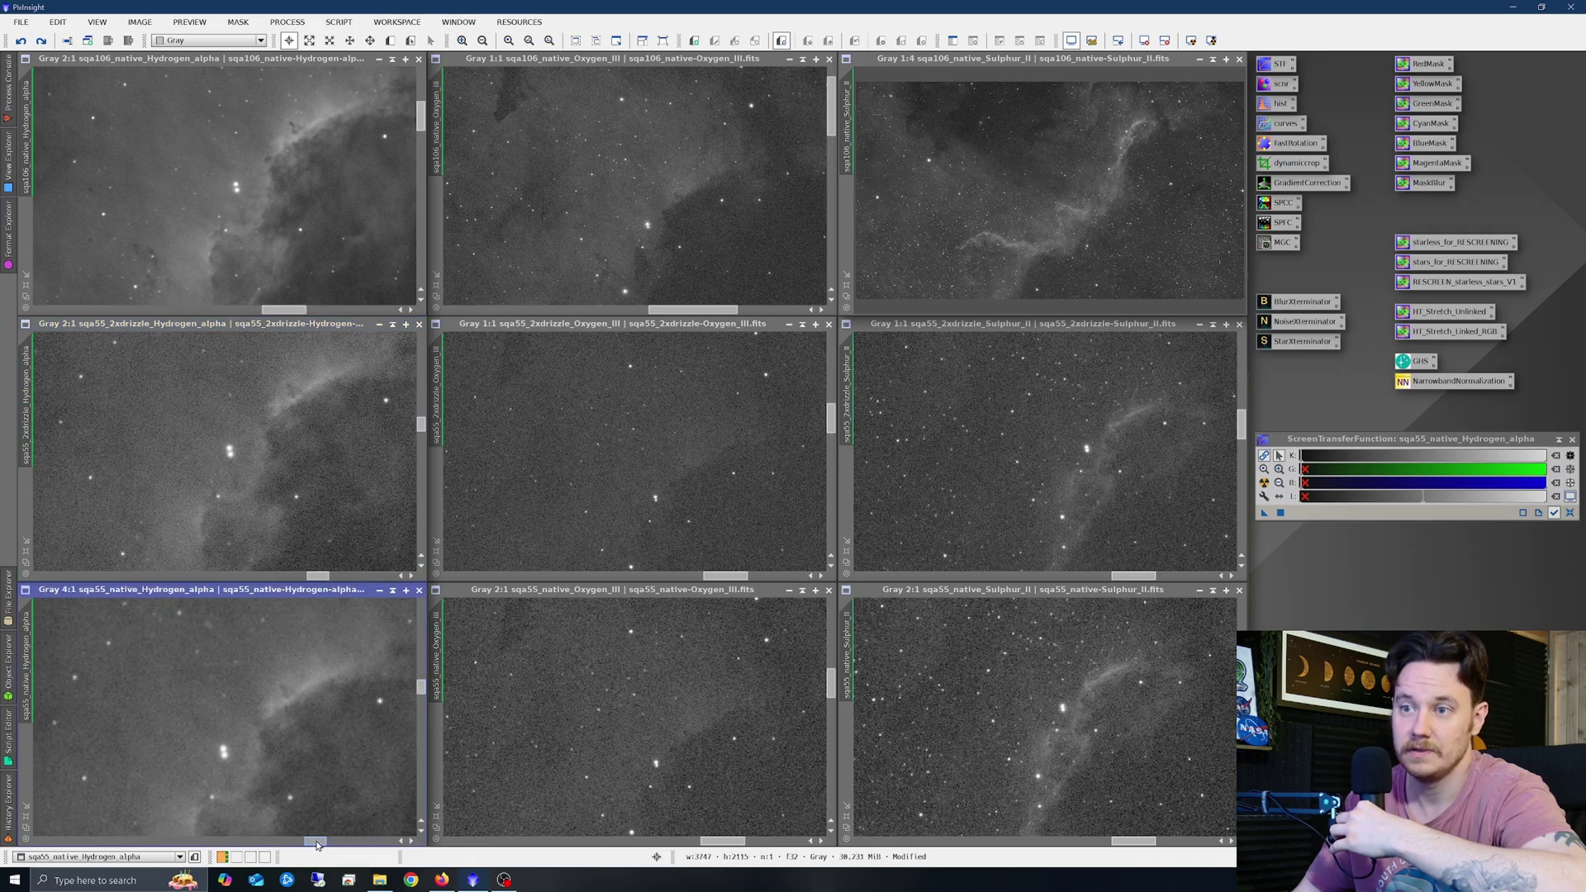
{"action": "left_click_drag", "start_coordinate": [317, 844], "coordinate": [319, 845]}
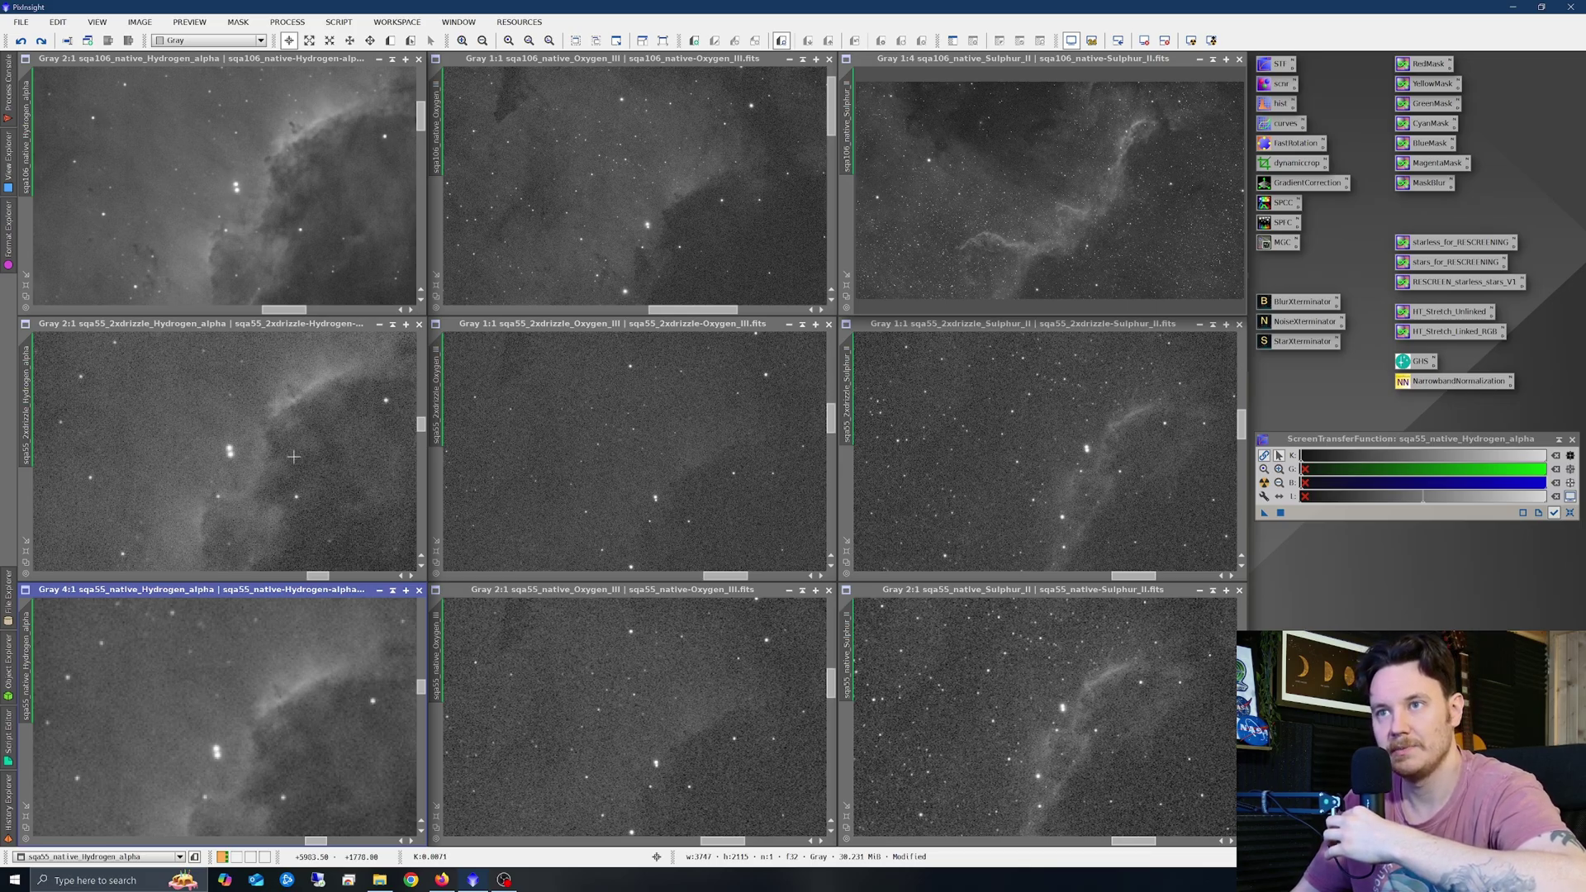
- Toggle the last processing step on the native SQA55 and SQA106 Hydrogen-alpha images
{"action": "right_click", "coordinate": [323, 421]}
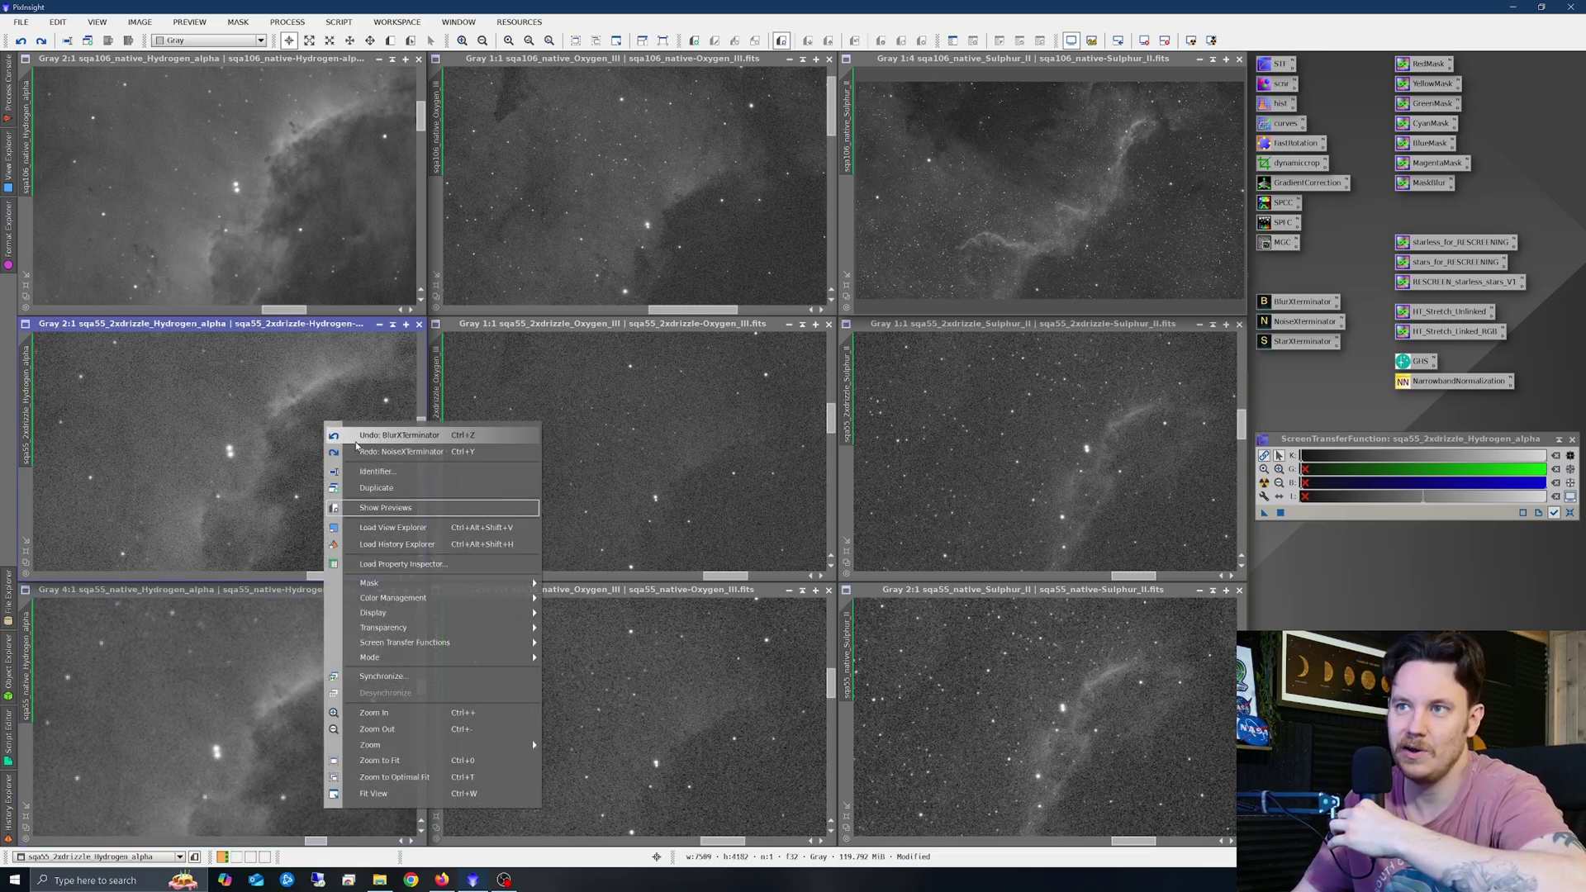
{"action": "left_click", "coordinate": [360, 475]}
{"action": "right_click", "coordinate": [354, 657]}
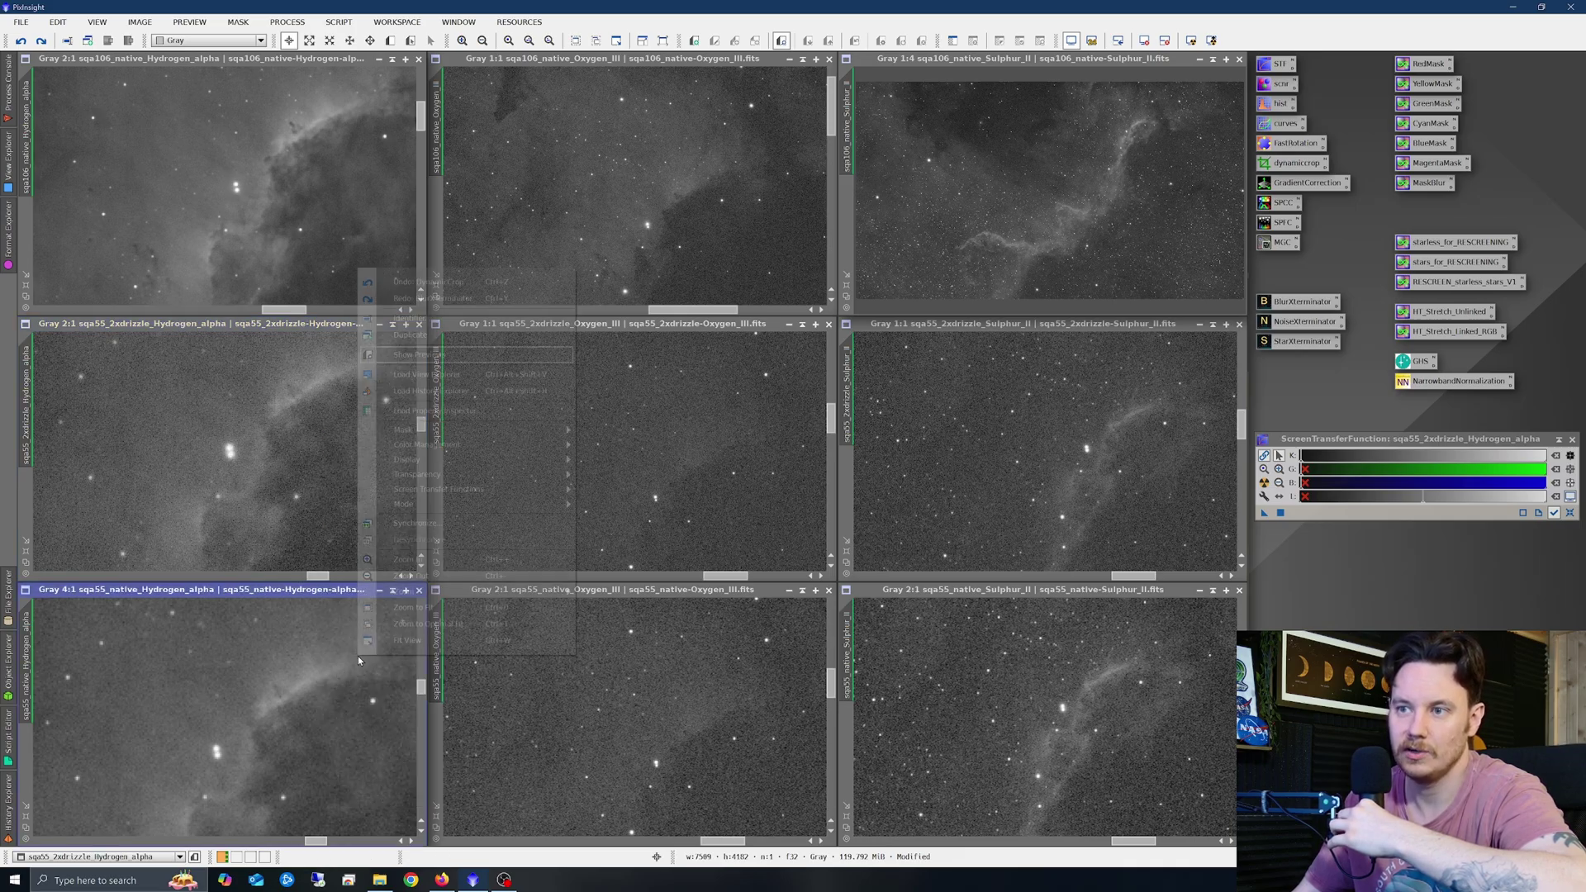
{"action": "left_click", "coordinate": [421, 566]}
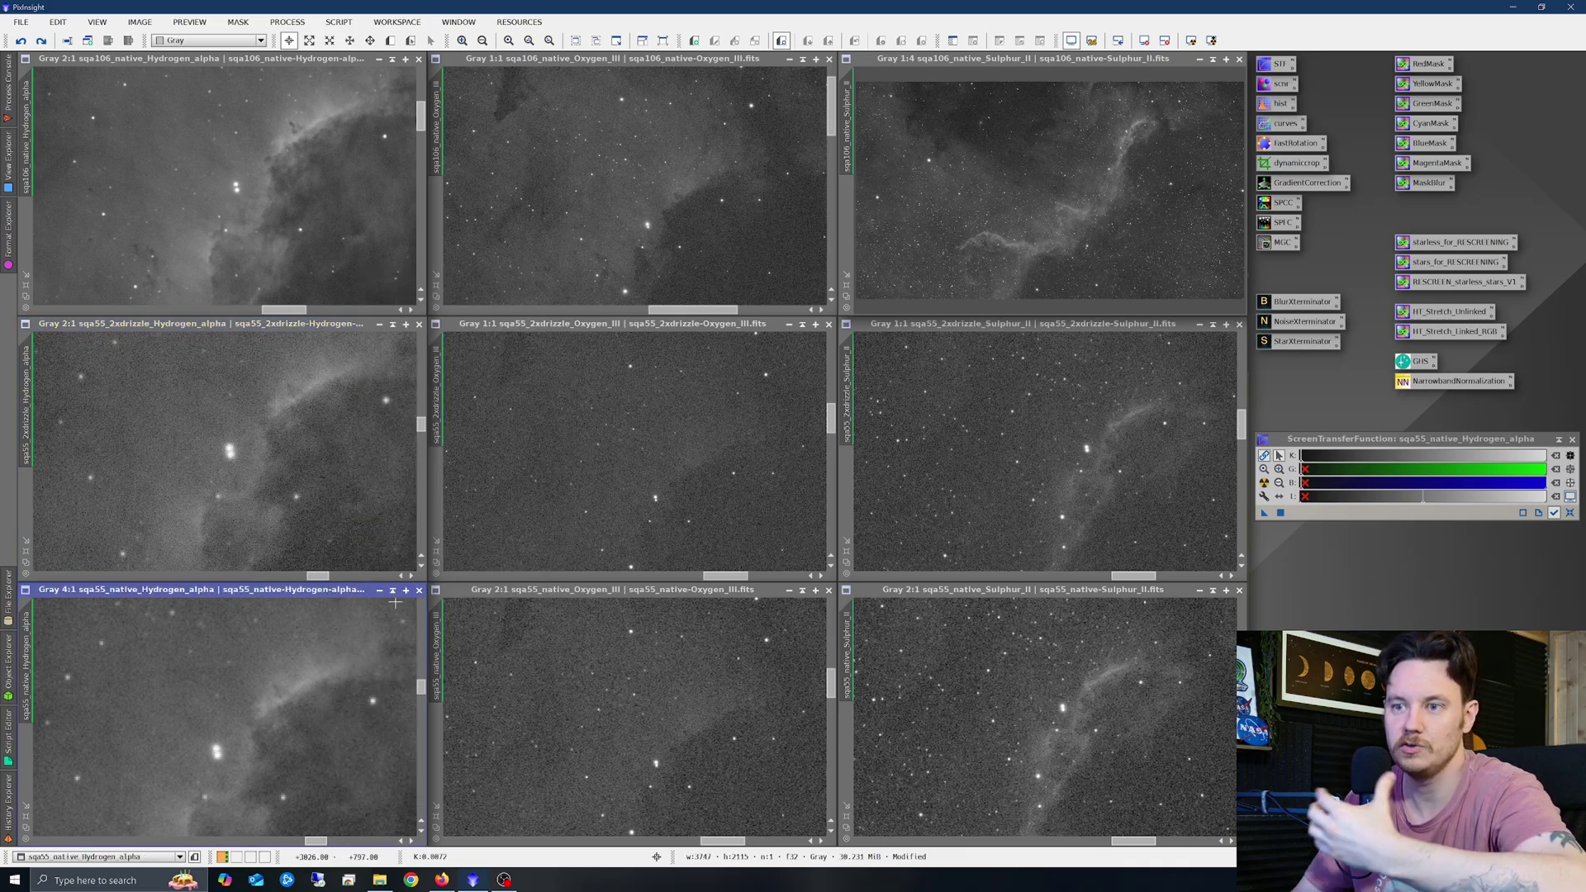
{"action": "right_click", "coordinate": [323, 138]}
{"action": "left_click", "coordinate": [357, 154]}
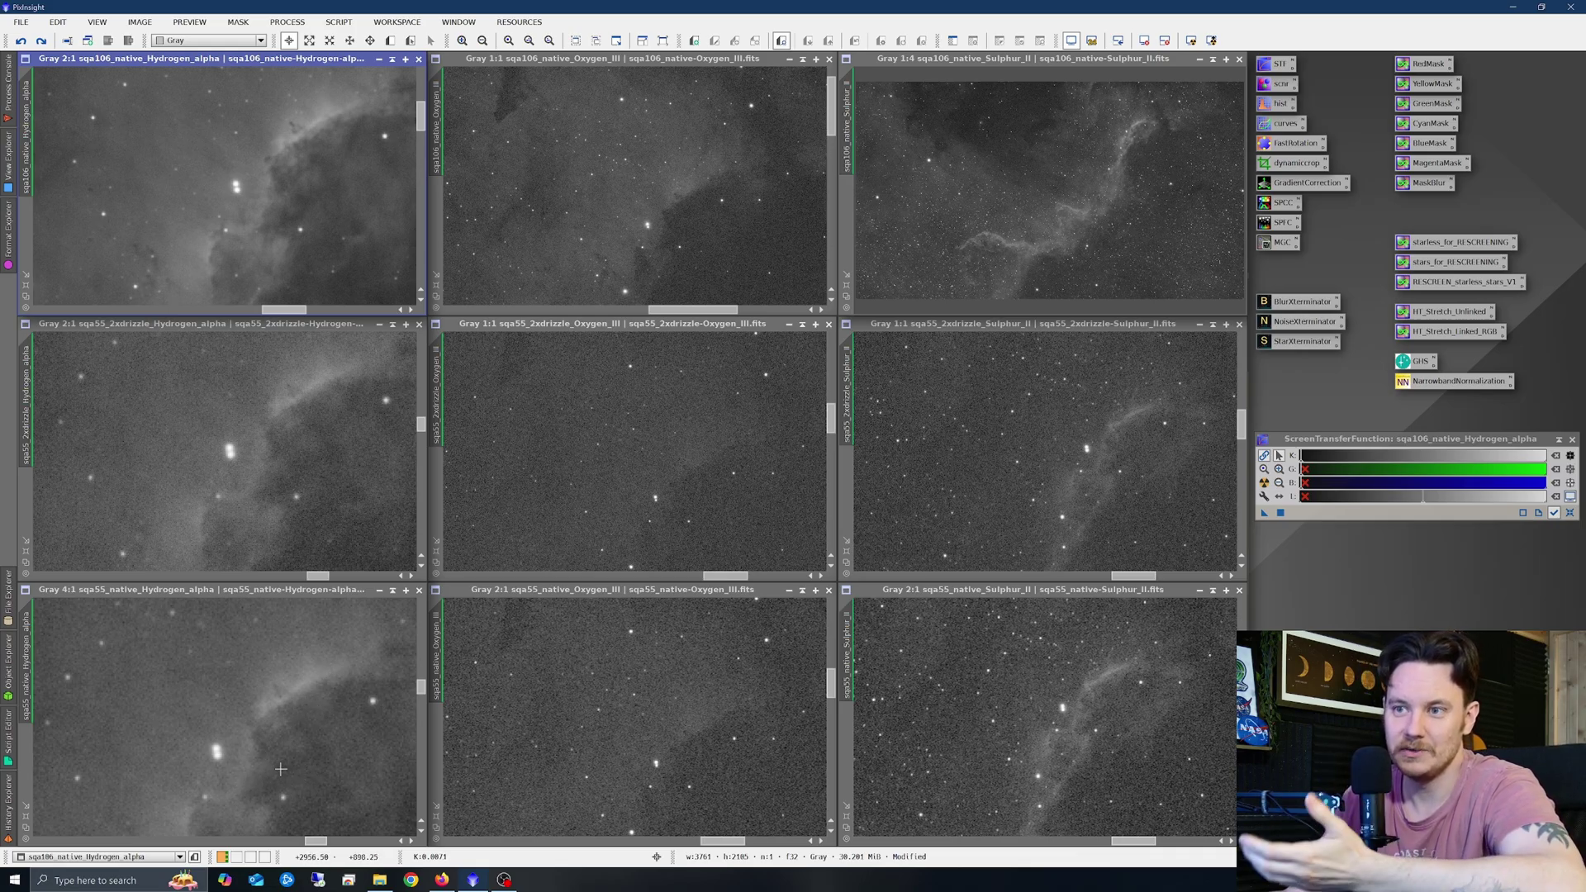
{"action": "right_click", "coordinate": [317, 712]}
{"action": "left_click", "coordinate": [250, 764]}
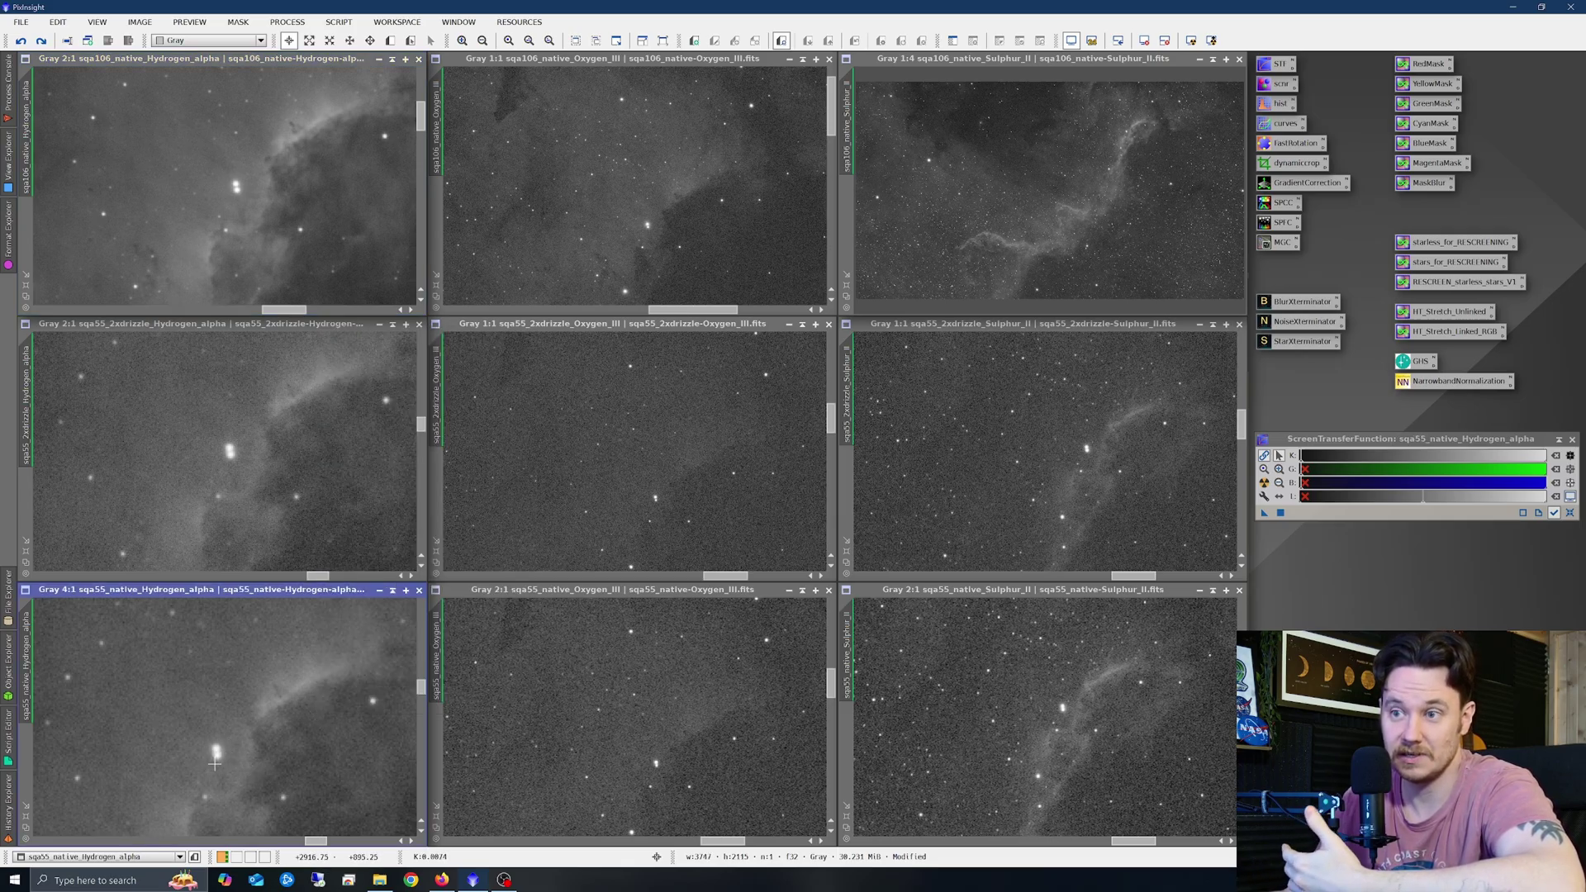
- Zoom in and reapply BlurXTerminator to the native SQA55 Hydrogen-alpha image
{"action": "scroll", "coordinate": [216, 761], "scroll_direction": "up", "scroll_amount": 2}
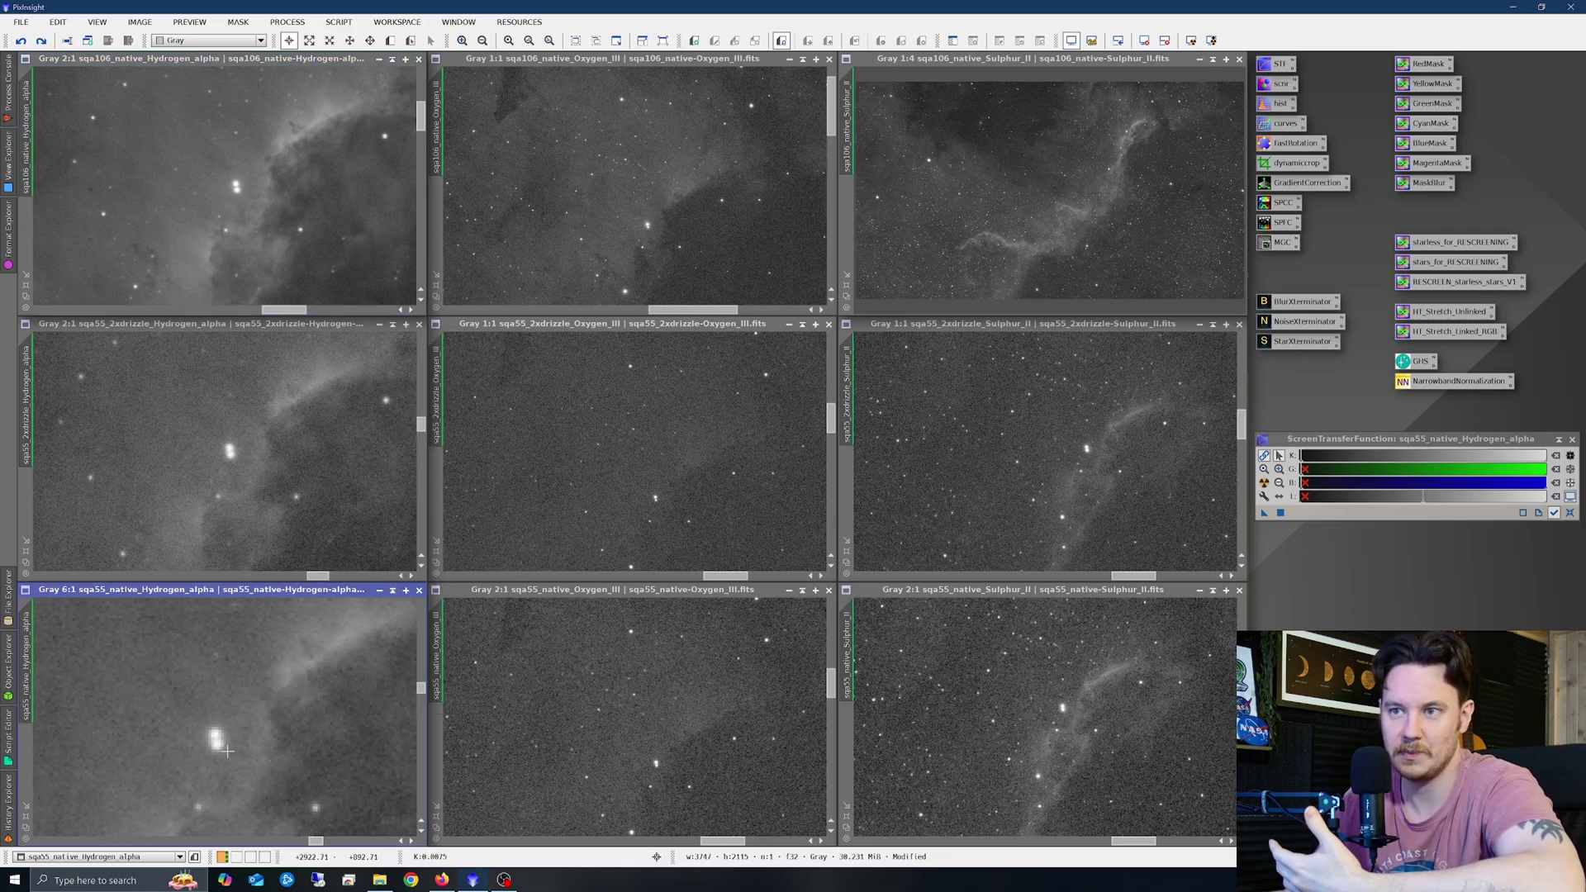
{"action": "right_click", "coordinate": [353, 690]}
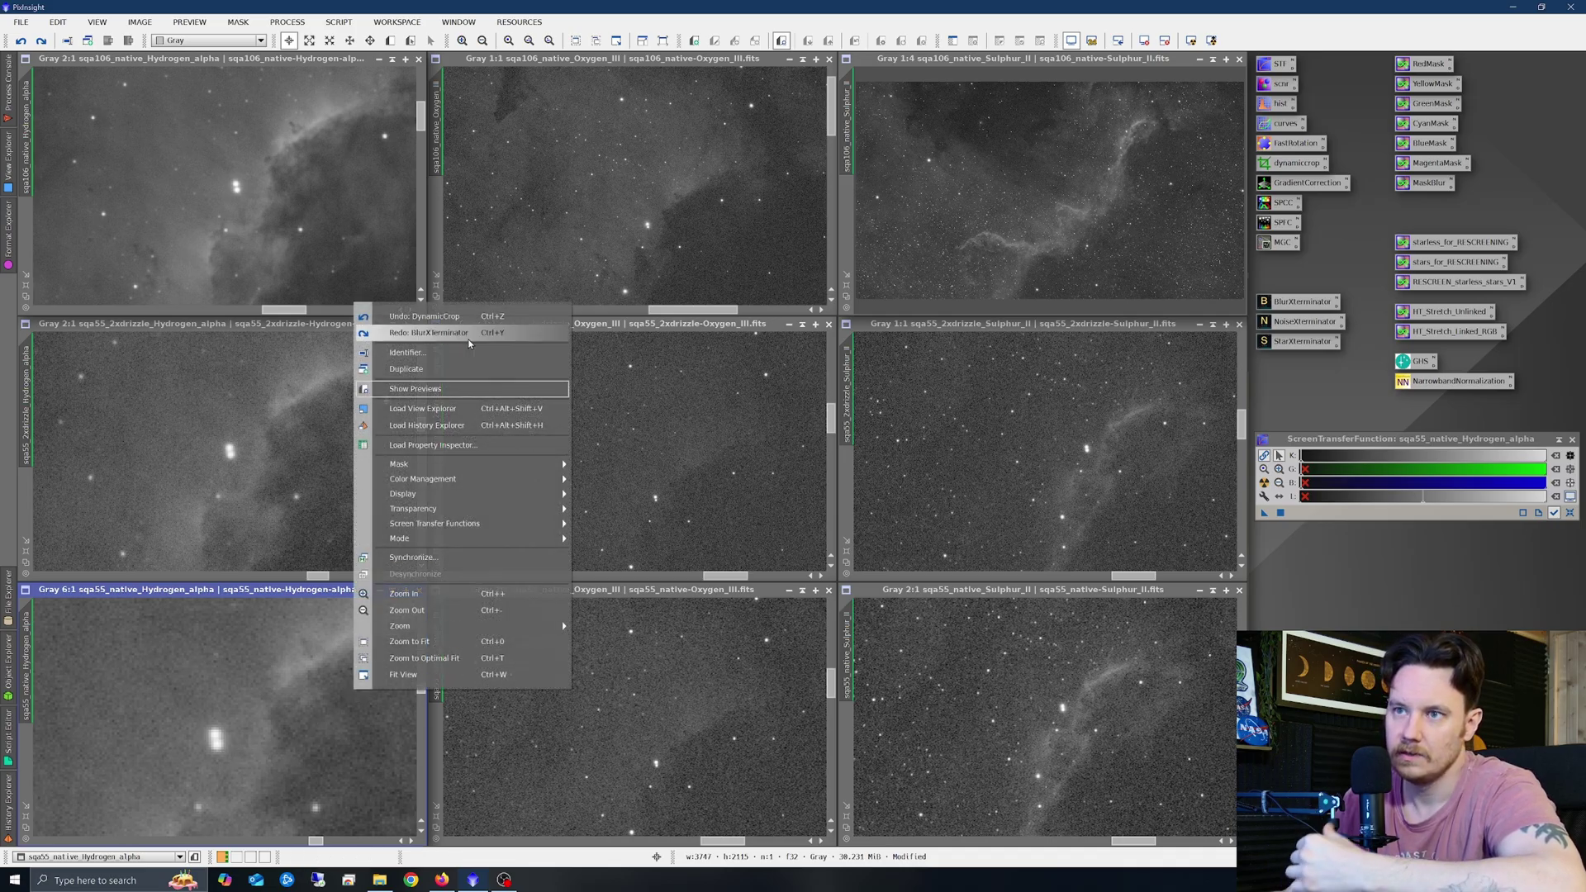
{"action": "left_click", "coordinate": [468, 337]}
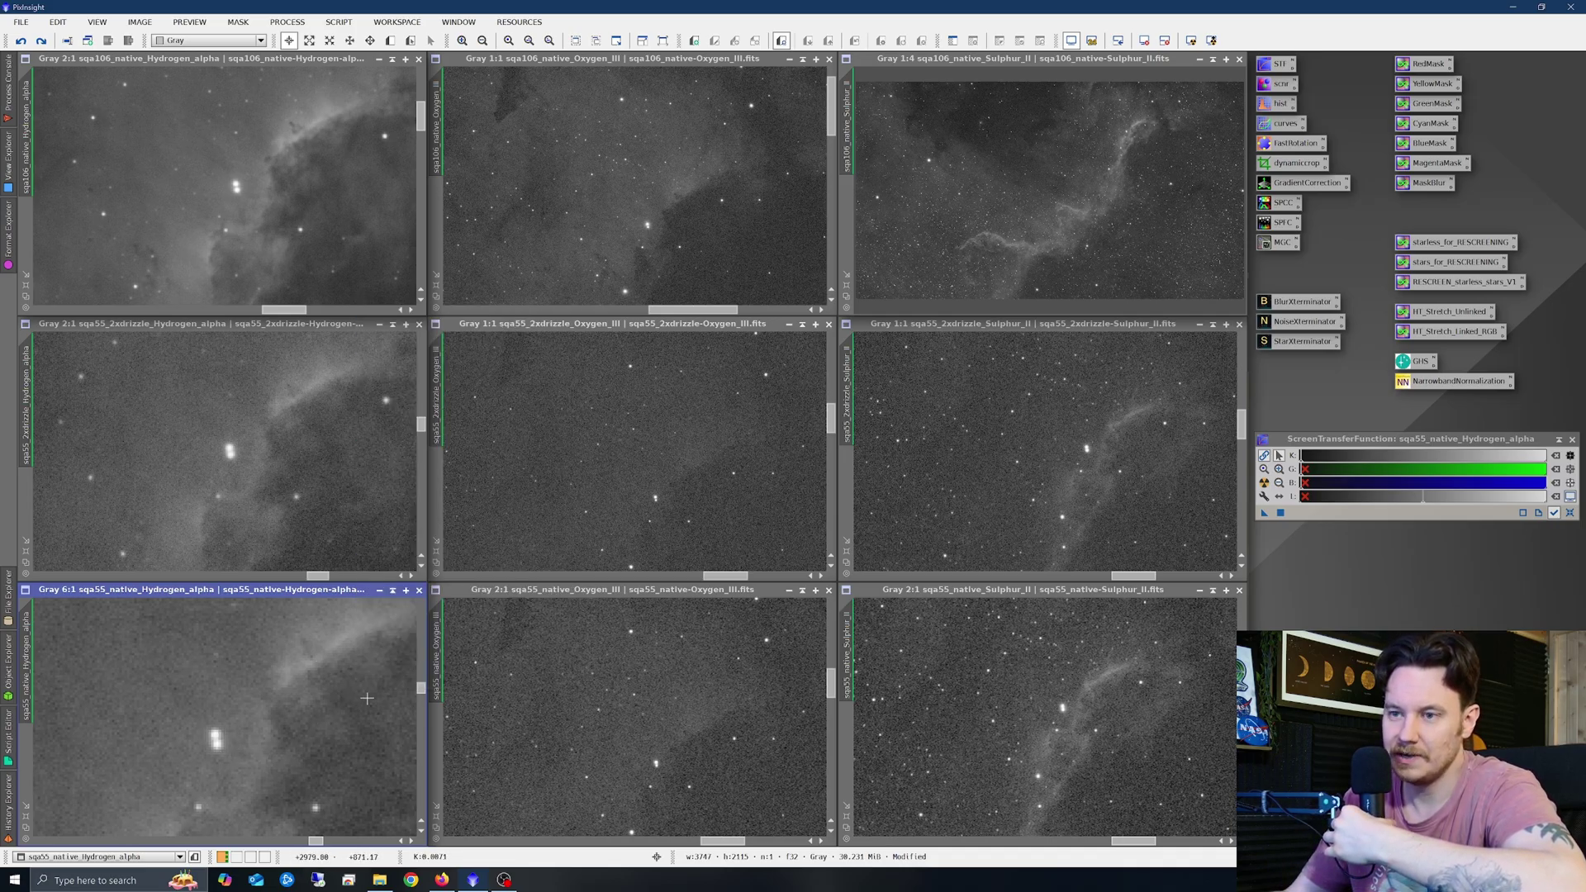
{"action": "right_click", "coordinate": [377, 294]}
{"action": "key", "text": "Escape"}
{"action": "right_click", "coordinate": [395, 224]}
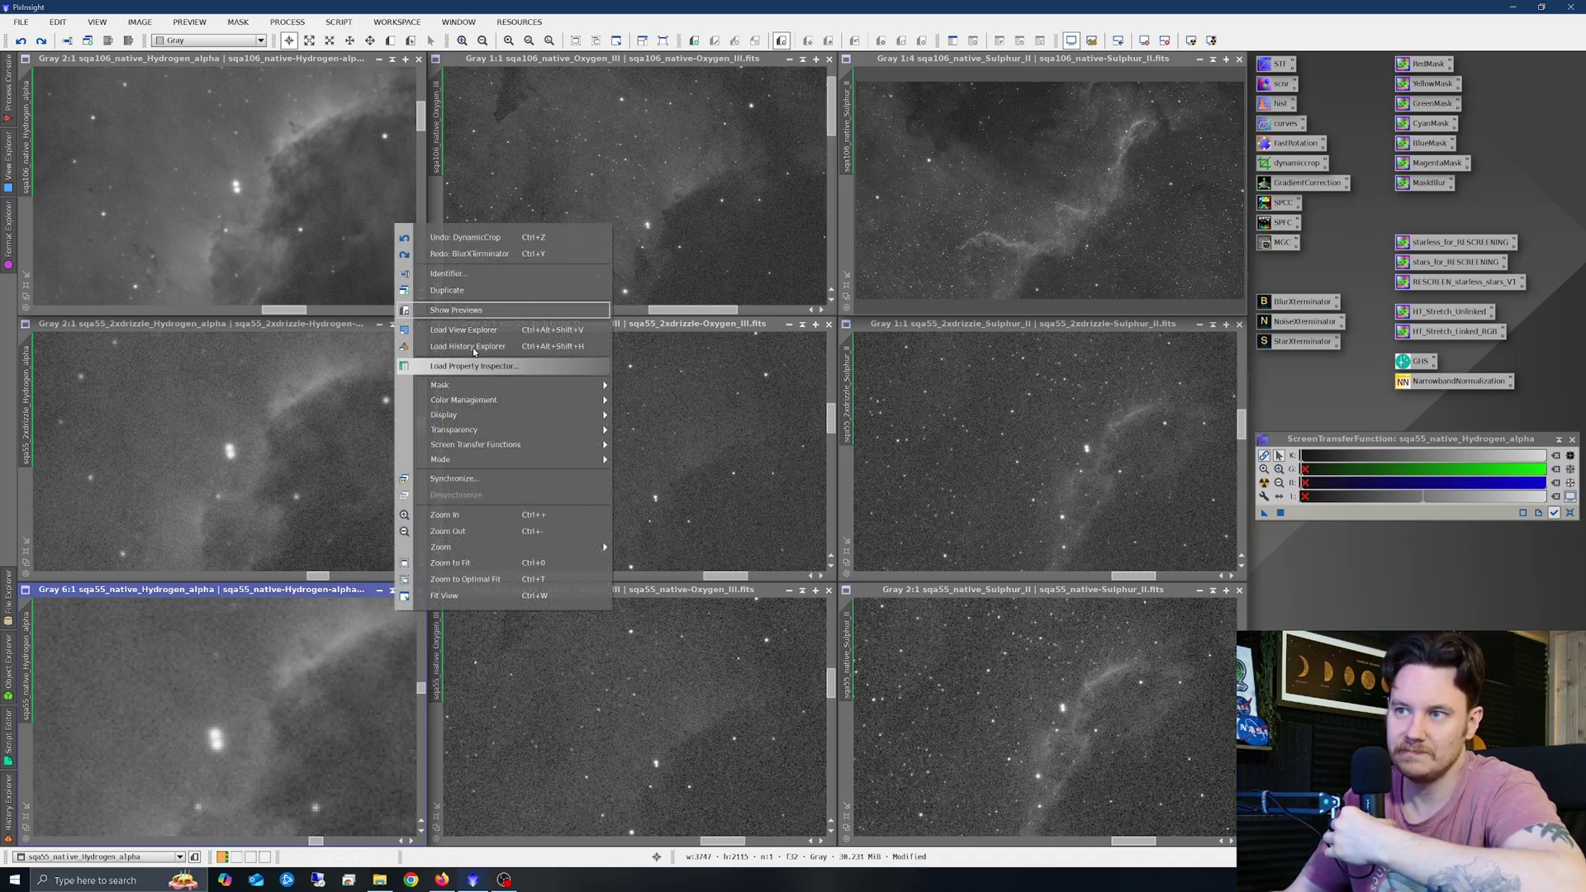
{"action": "key", "text": "Escape"}
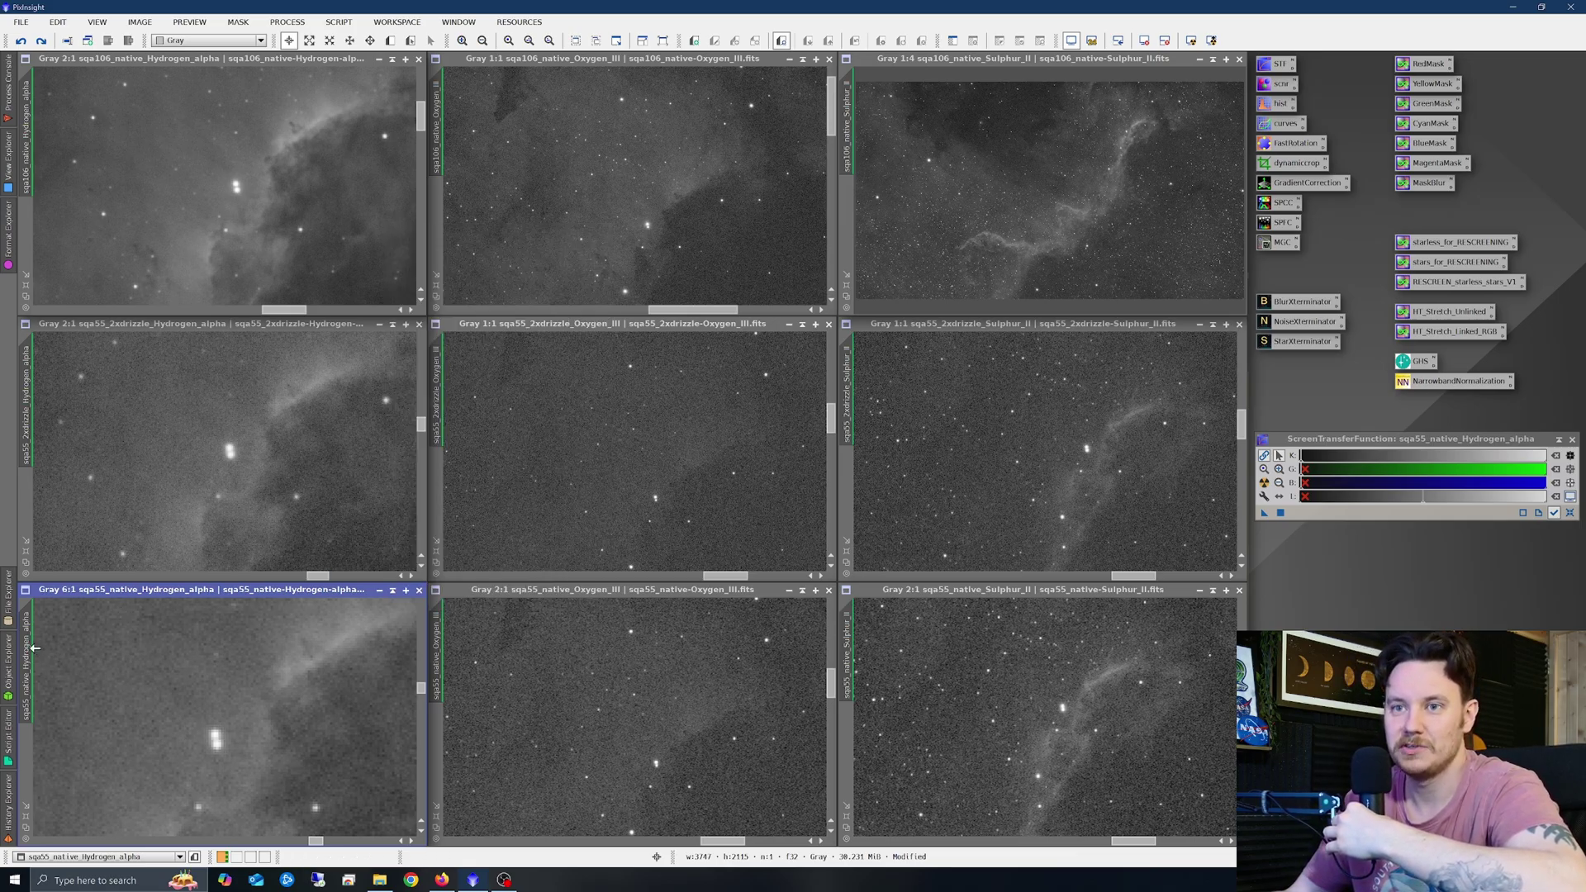
{"action": "scroll", "coordinate": [111, 367], "scroll_direction": "up", "scroll_amount": 1}
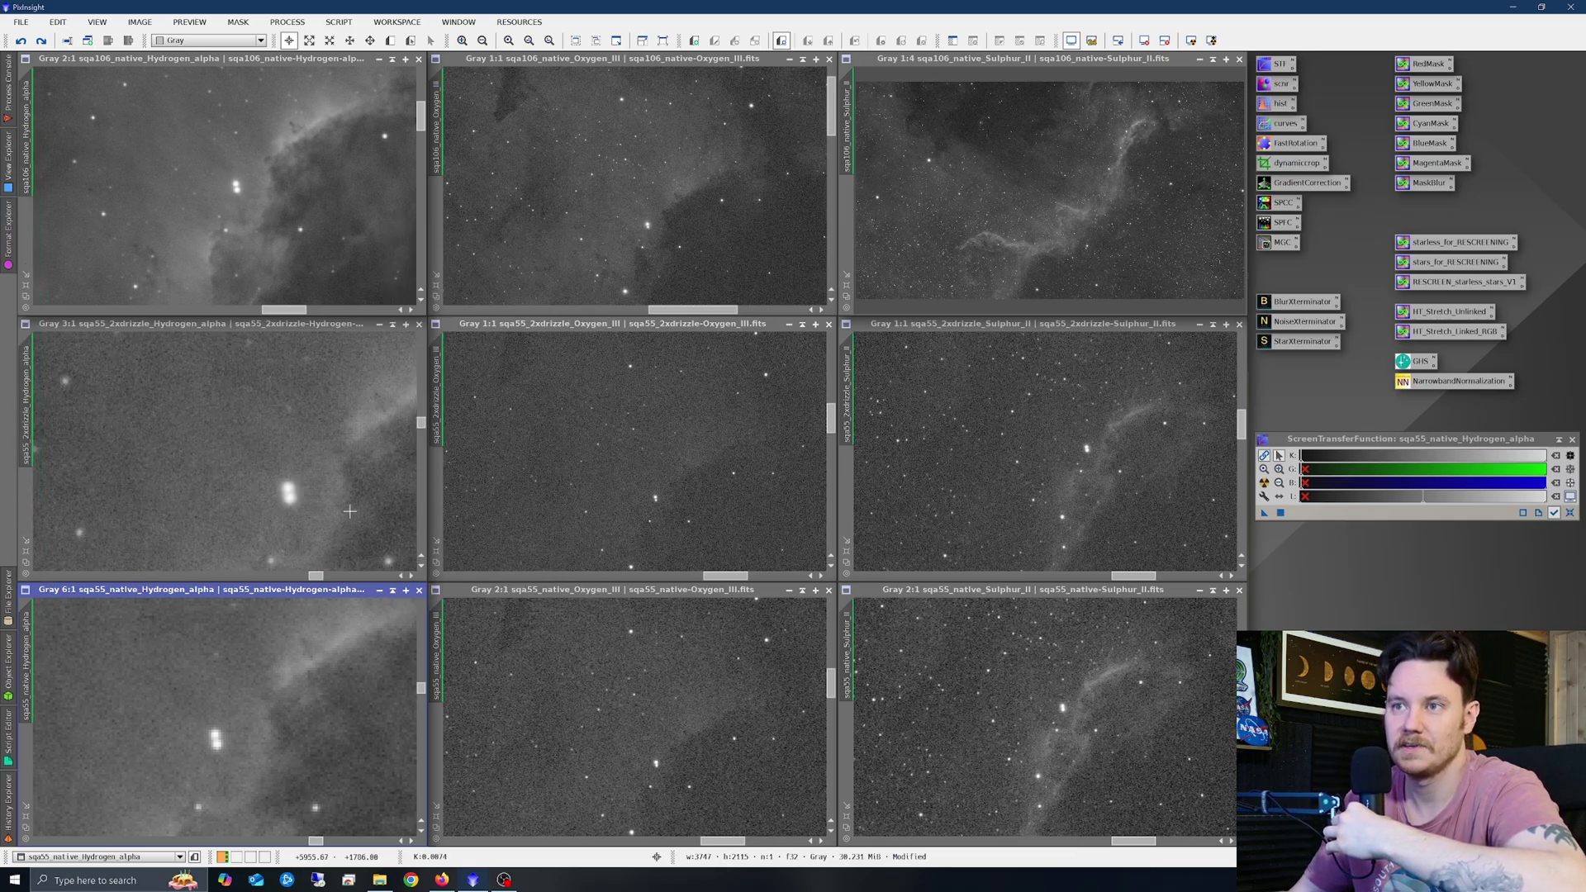
- Centre the drizzled Hydrogen-alpha view on the double star, undo and redo its DynamicCrop, and reapply BlurXTerminator
{"action": "left_click_drag", "start_coordinate": [312, 571], "coordinate": [319, 572]}
{"action": "left_click_drag", "start_coordinate": [422, 422], "coordinate": [422, 425]}
{"action": "right_click", "coordinate": [354, 429]}
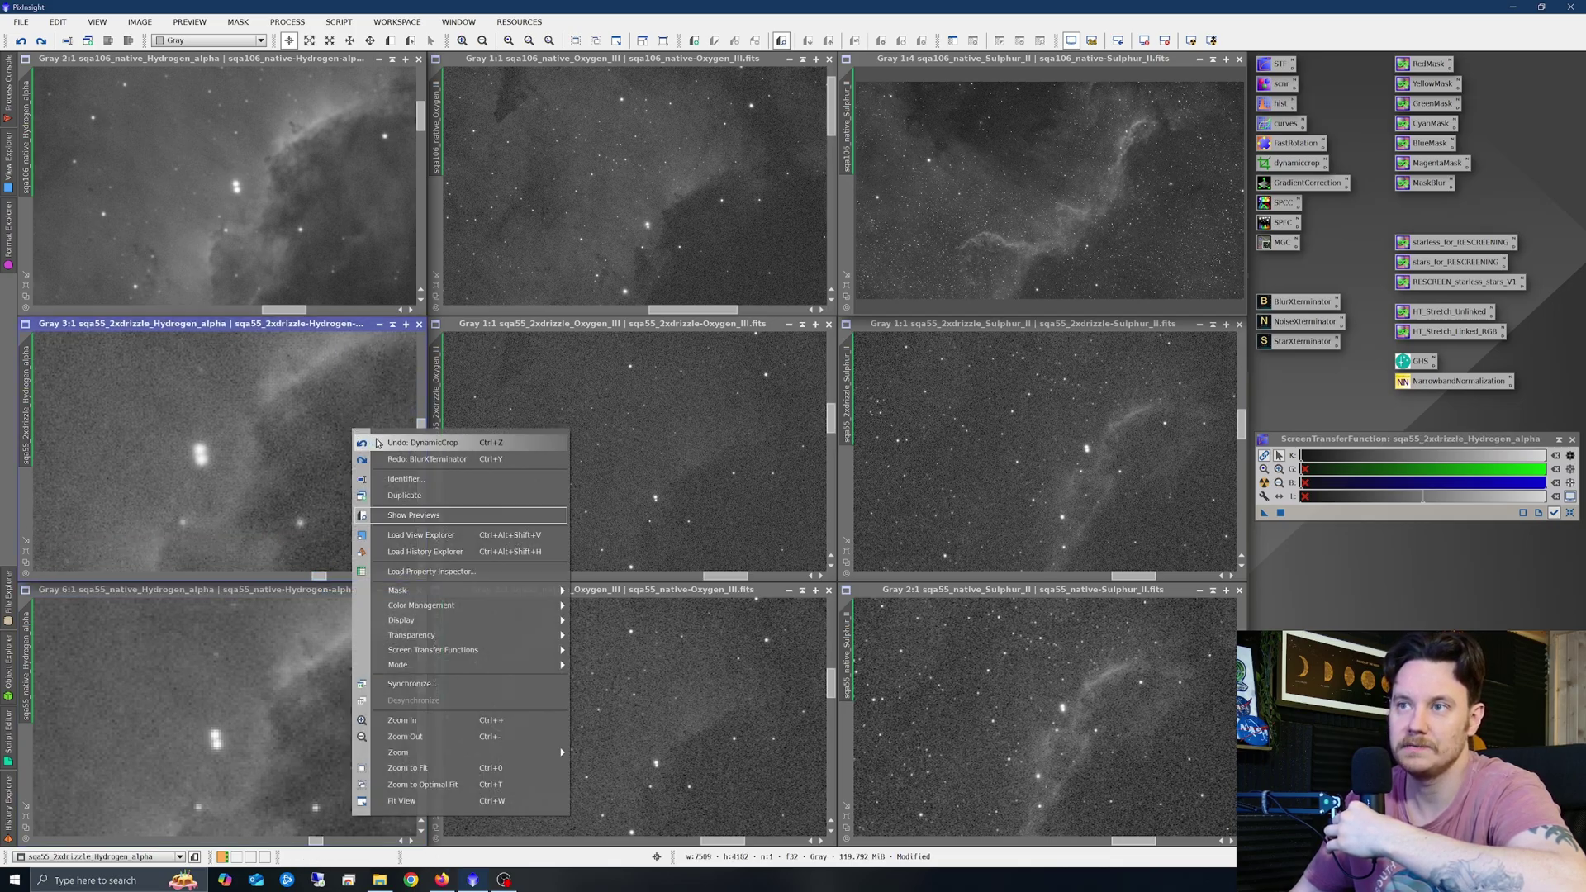
{"action": "left_click", "coordinate": [391, 447]}
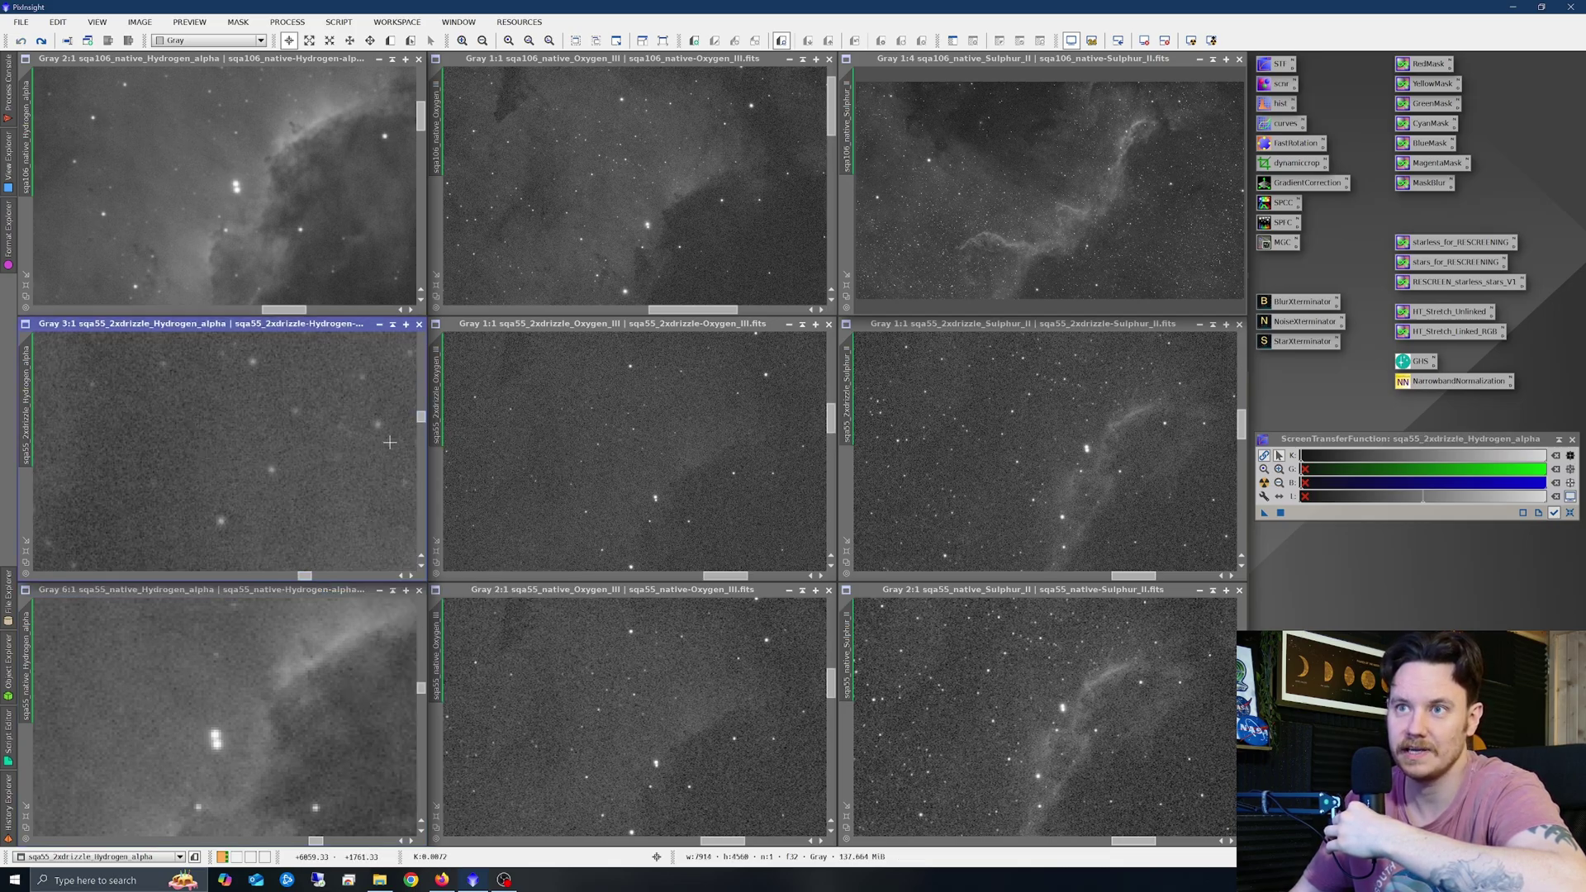
{"action": "right_click", "coordinate": [365, 435]}
{"action": "left_click", "coordinate": [396, 465]}
{"action": "right_click", "coordinate": [341, 443]}
{"action": "left_click", "coordinate": [400, 476]}
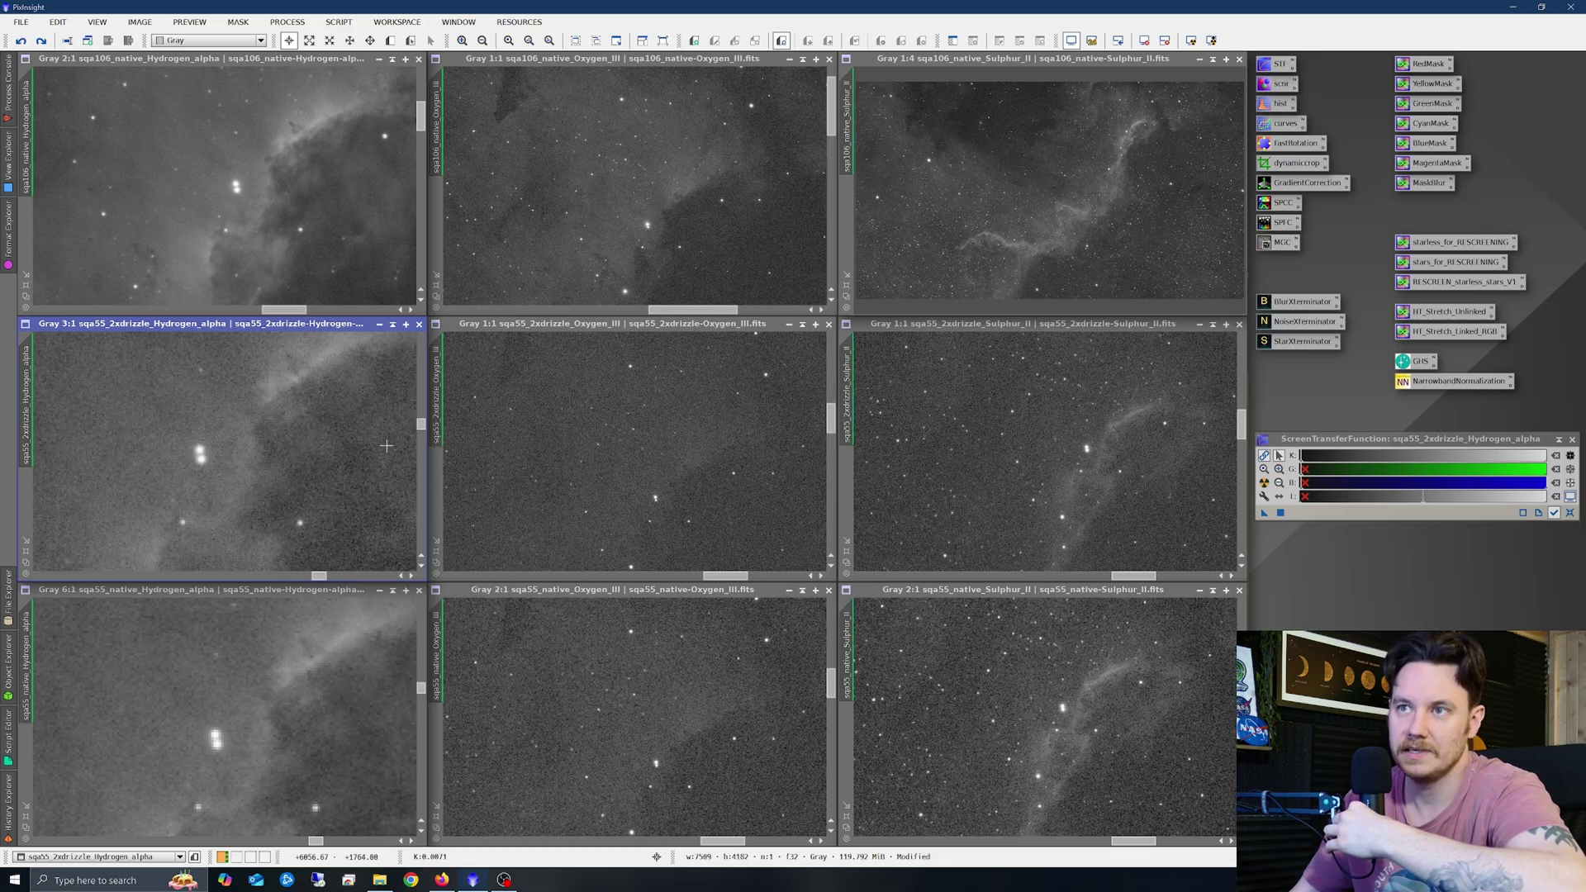
- Alternate undo and redo of BlurXTerminator on the drizzled image to compare the split double star
{"action": "right_click", "coordinate": [365, 433]}
{"action": "left_click", "coordinate": [403, 450]}
{"action": "right_click", "coordinate": [388, 454]}
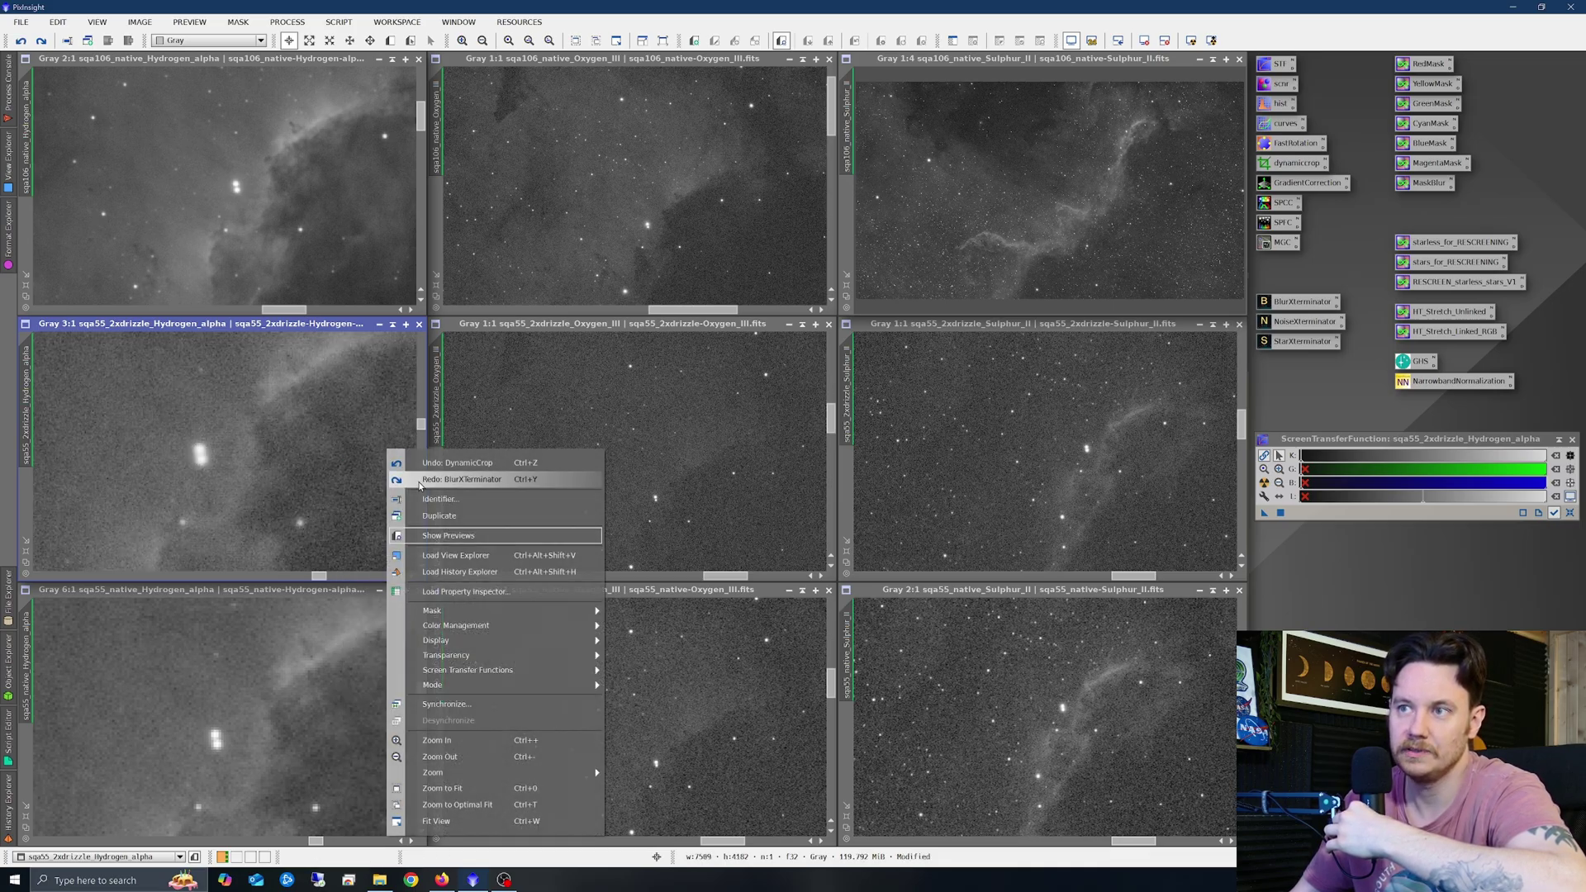
{"action": "left_click", "coordinate": [399, 479]}
{"action": "right_click", "coordinate": [385, 458]}
{"action": "left_click", "coordinate": [408, 470]}
{"action": "right_click", "coordinate": [334, 455]}
{"action": "left_click", "coordinate": [365, 484]}
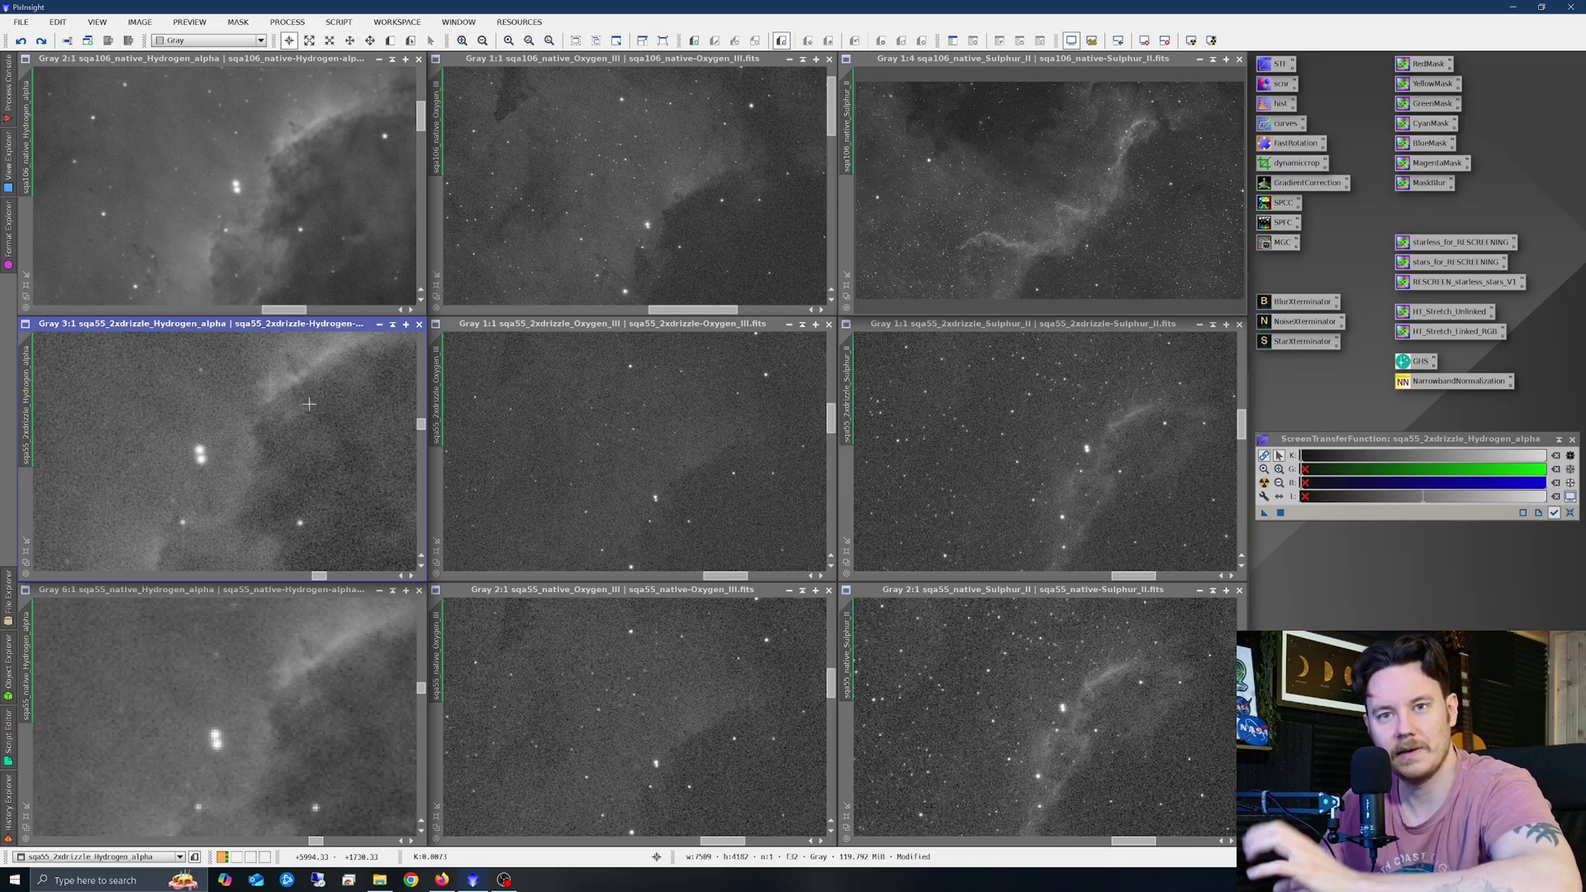
{"action": "right_click", "coordinate": [332, 446]}
{"action": "left_click", "coordinate": [389, 440]}
{"action": "right_click", "coordinate": [390, 443]}
{"action": "left_click", "coordinate": [393, 457]}
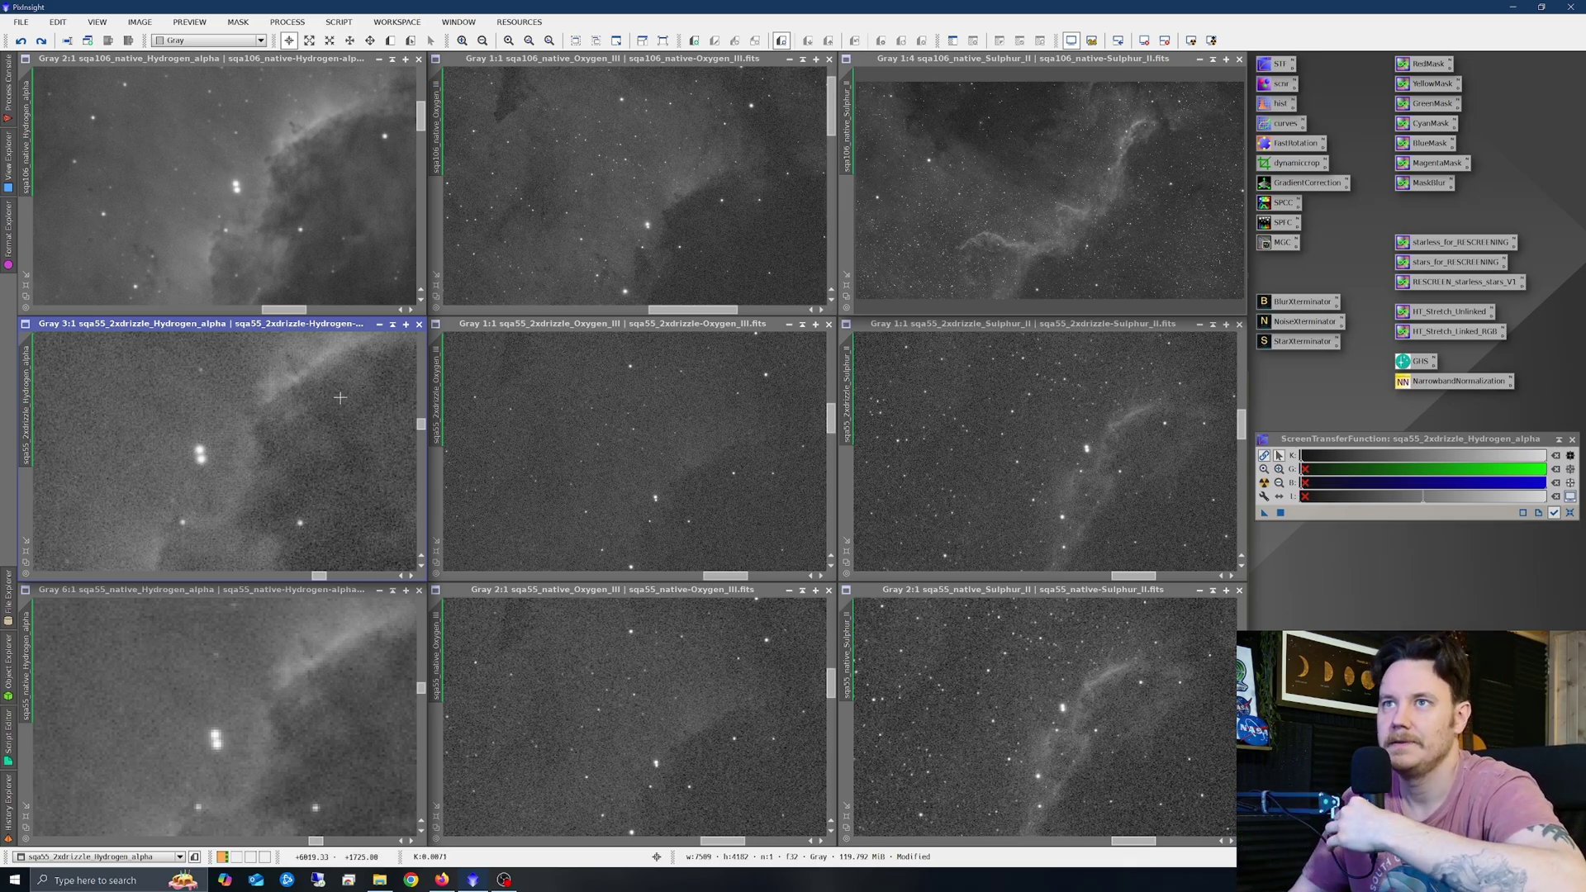
{"action": "scroll", "coordinate": [293, 123], "scroll_direction": "up", "scroll_amount": 1}
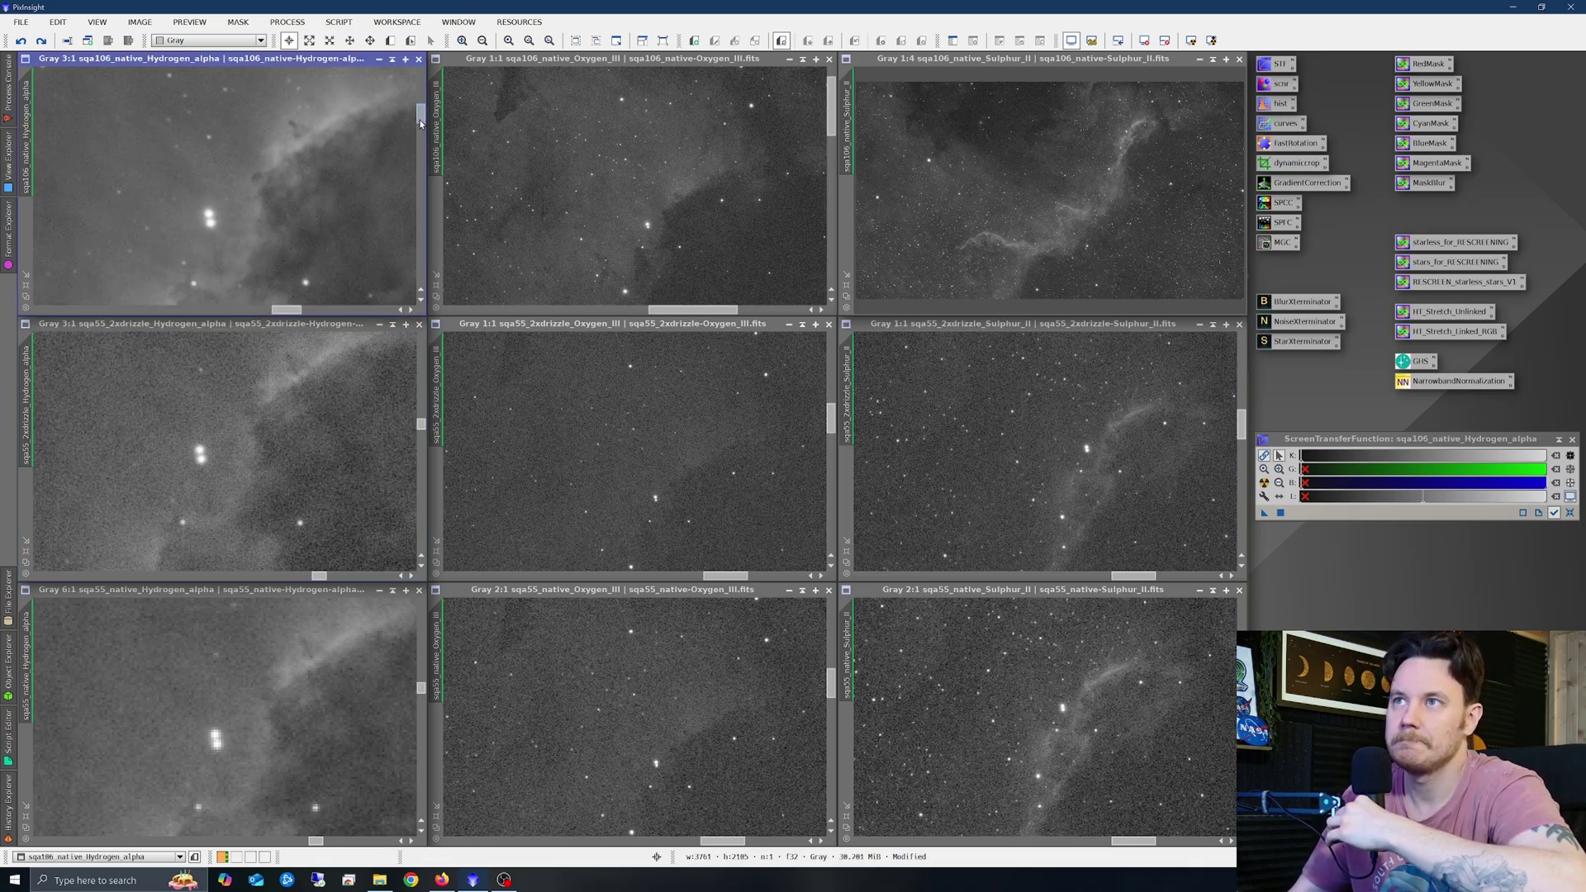
- Alternate undo and redo of BlurXTerminator on the SQA106 Hydrogen-alpha image, ending on the original stars
{"action": "right_click", "coordinate": [354, 155]}
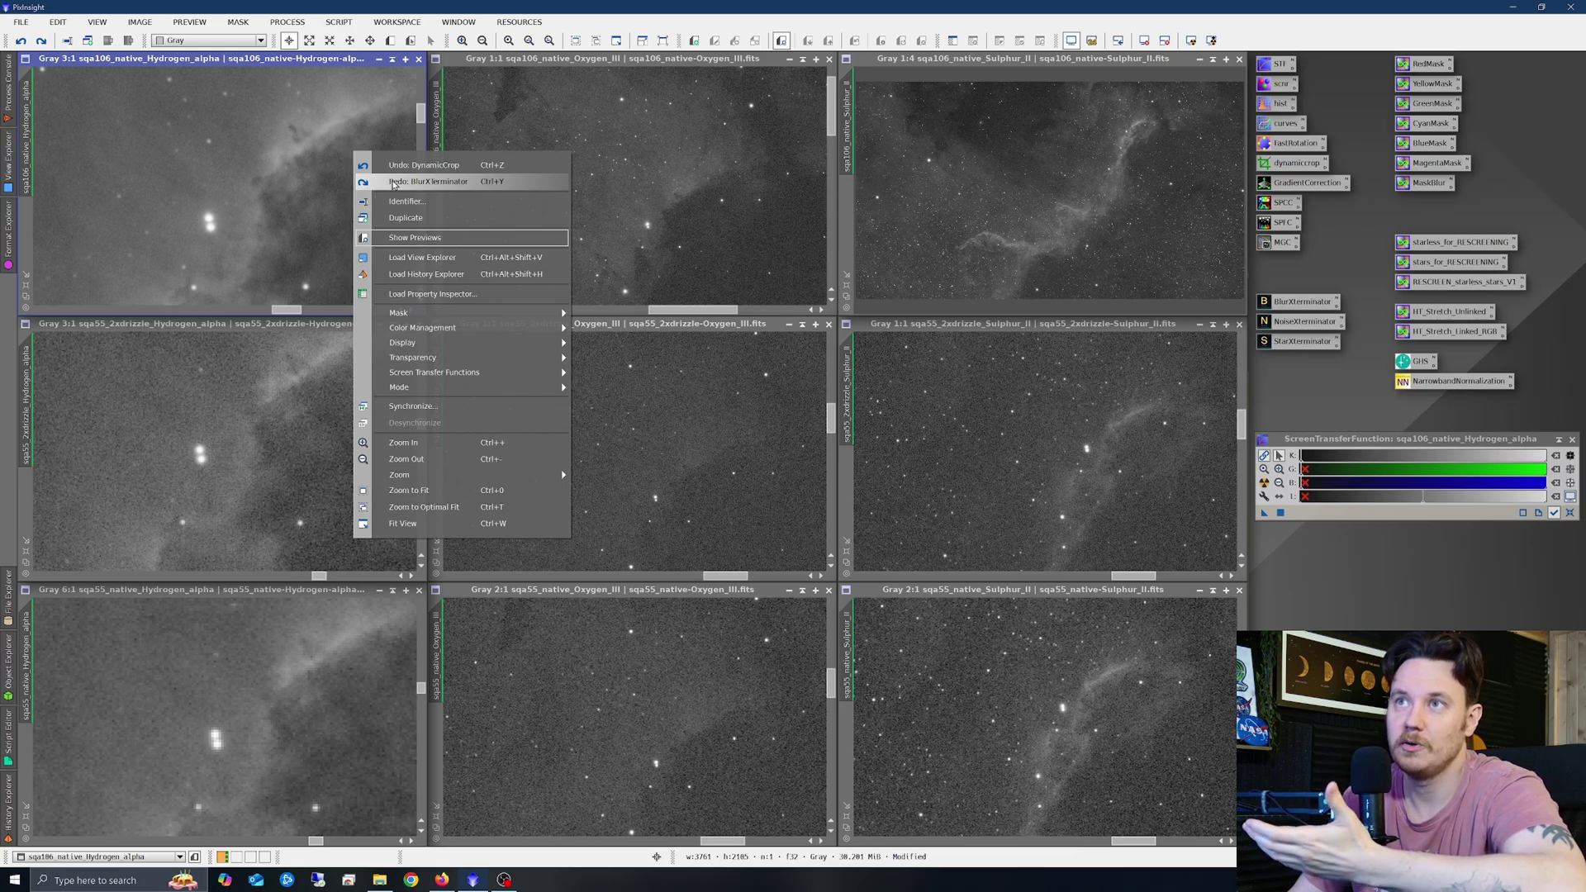
{"action": "left_click", "coordinate": [393, 183]}
{"action": "right_click", "coordinate": [380, 168]}
{"action": "left_click", "coordinate": [413, 183]}
{"action": "right_click", "coordinate": [376, 169]}
{"action": "left_click", "coordinate": [404, 201]}
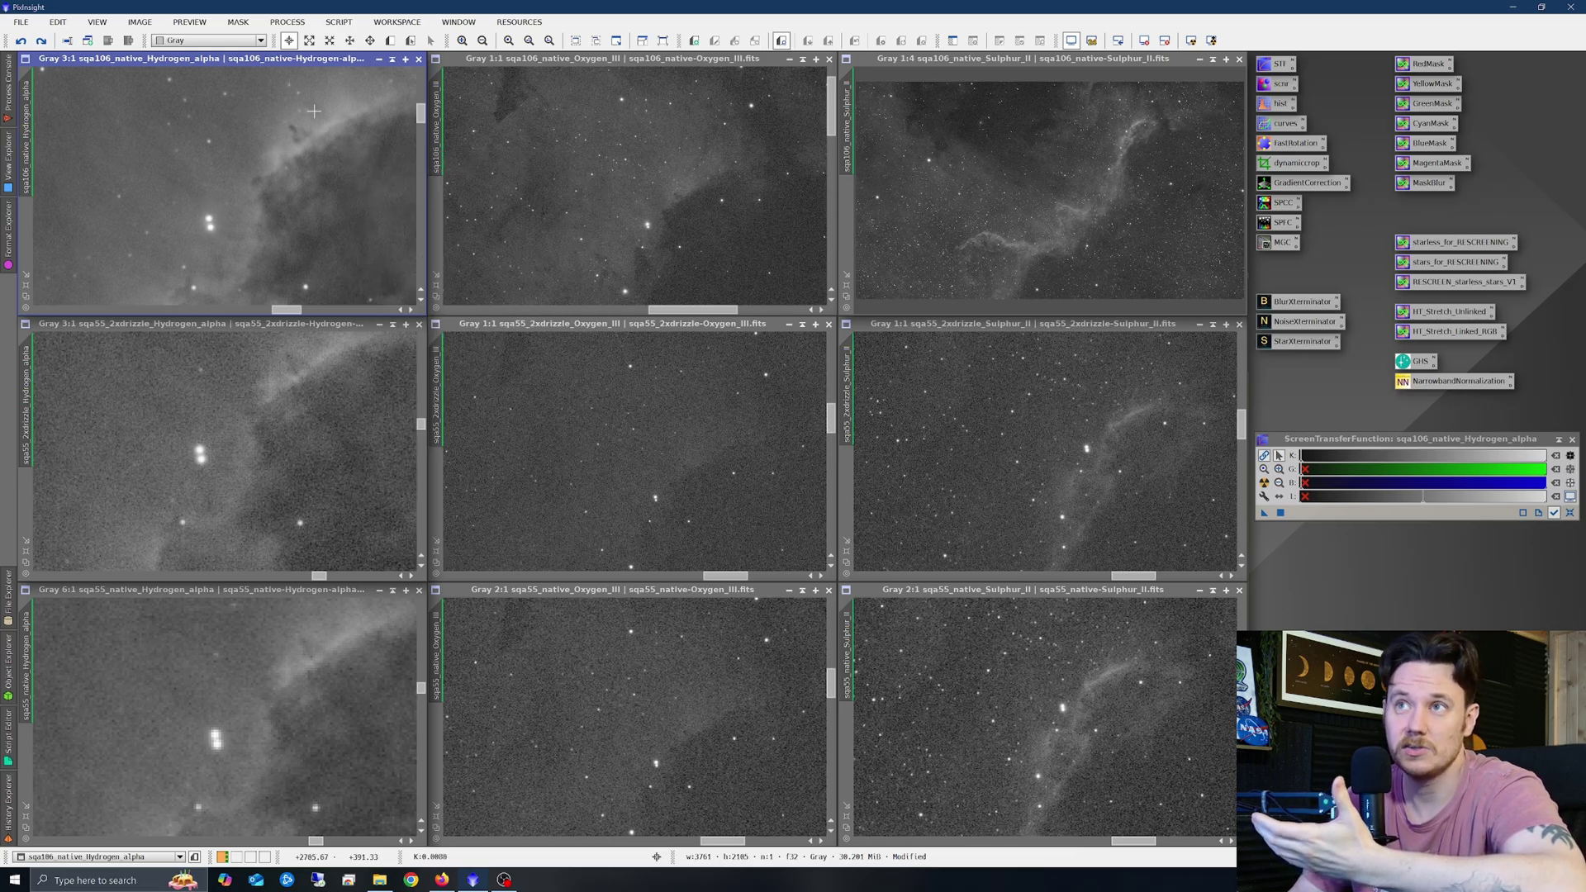
{"action": "right_click", "coordinate": [365, 174]}
{"action": "left_click", "coordinate": [396, 192]}
{"action": "right_click", "coordinate": [391, 184]}
{"action": "left_click", "coordinate": [413, 203]}
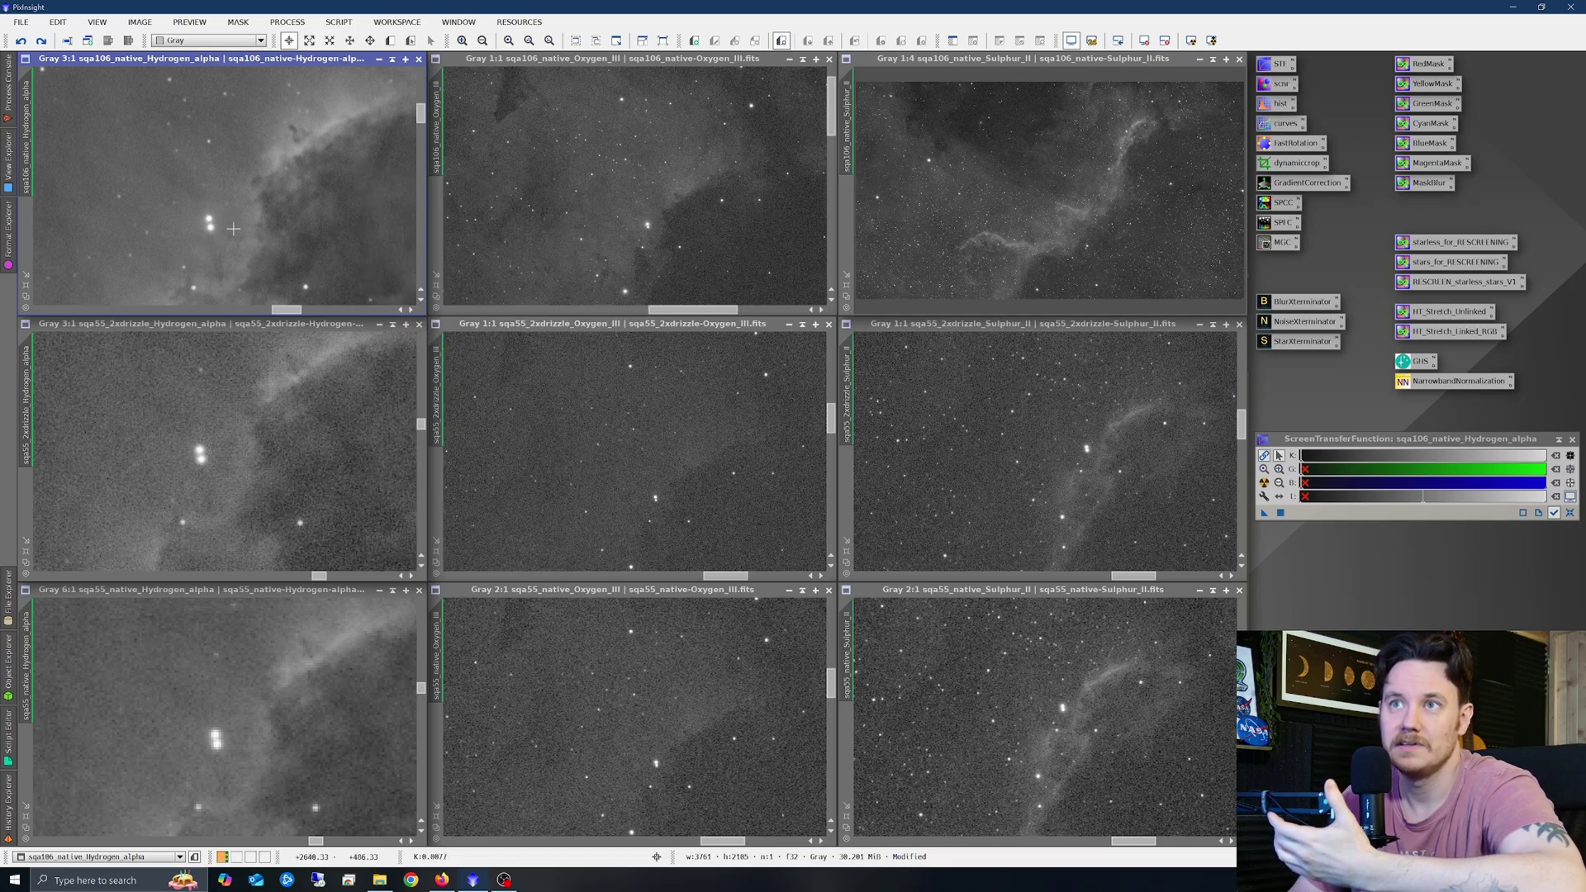
{"action": "right_click", "coordinate": [360, 182]}
{"action": "left_click", "coordinate": [392, 203]}
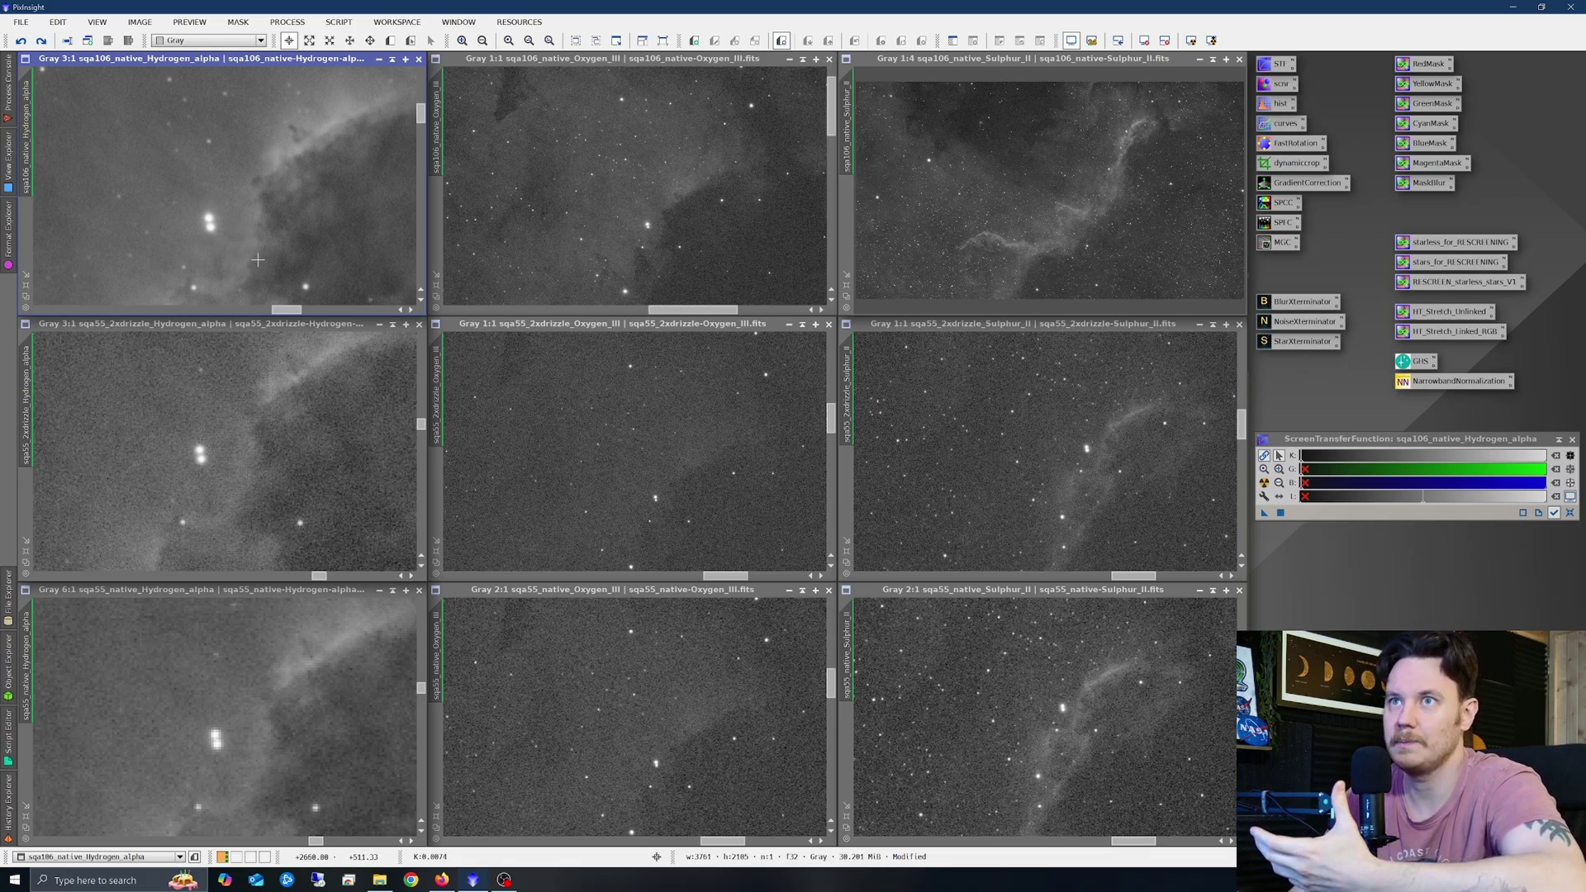
{"action": "right_click", "coordinate": [288, 182]}
{"action": "key", "text": "Escape"}
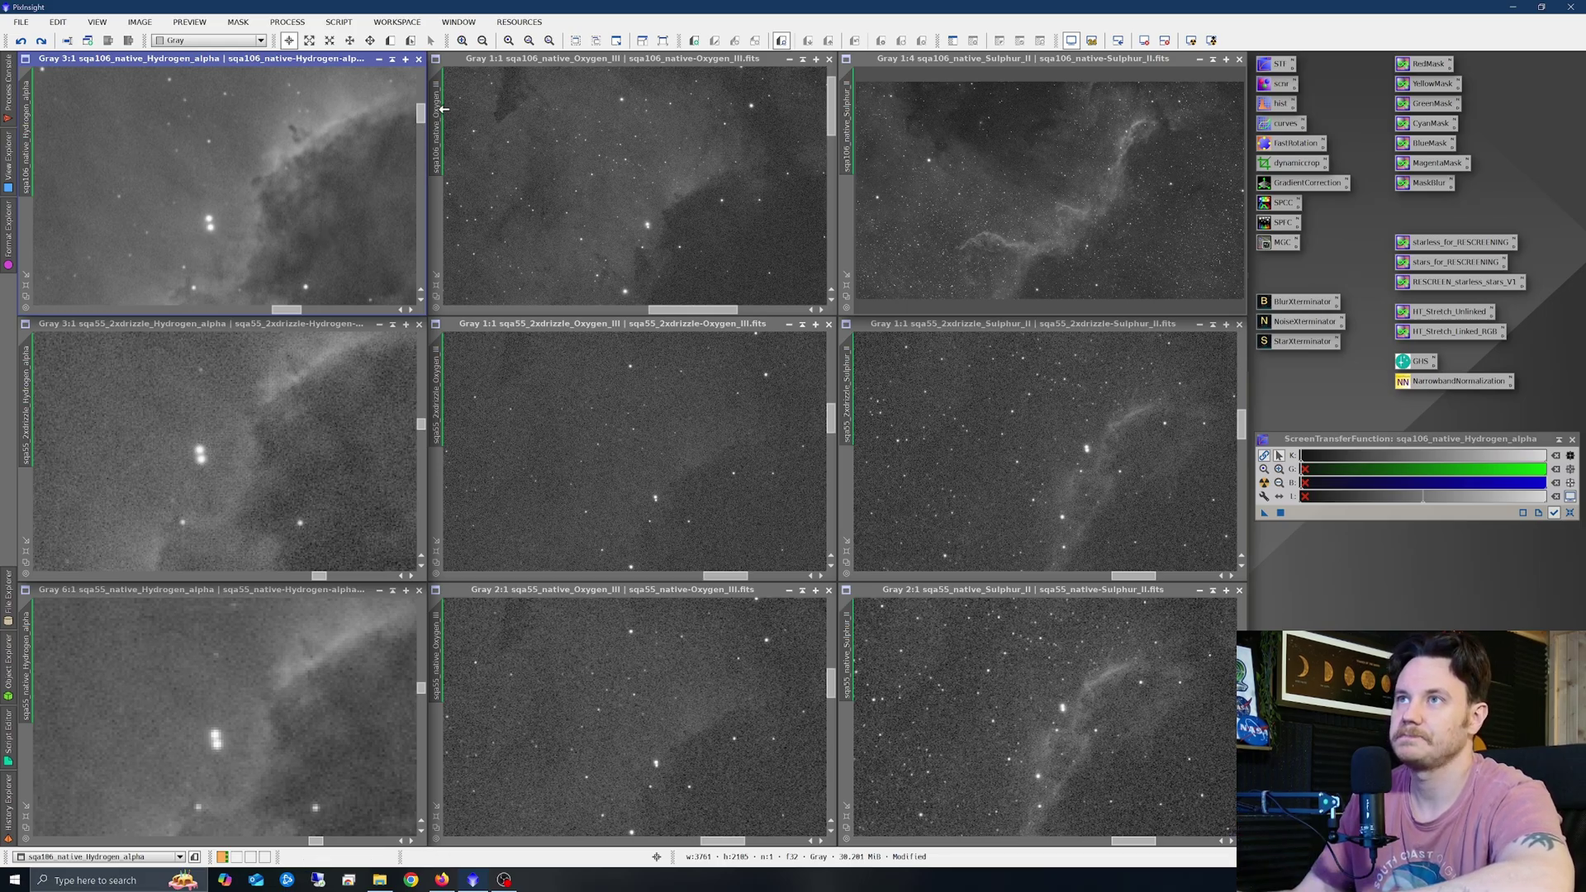
- Sync each setup's Oxygen III view to its Hydrogen-alpha view's zoom and position
{"action": "left_click_drag", "start_coordinate": [439, 112], "coordinate": [29, 108]}
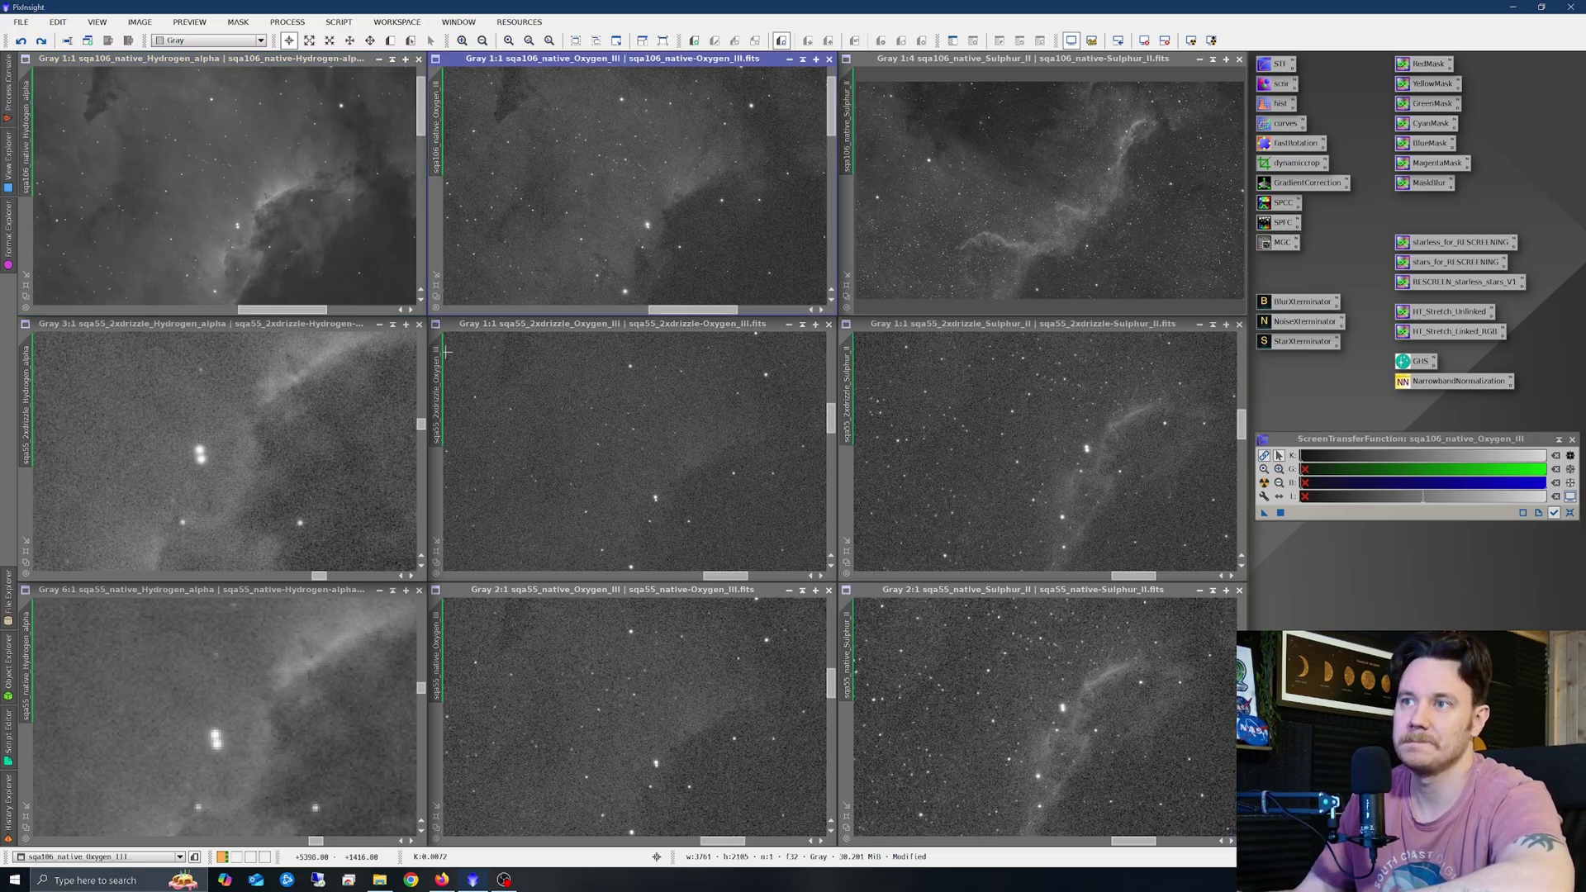
{"action": "left_click_drag", "start_coordinate": [443, 377], "coordinate": [29, 405]}
{"action": "left_click_drag", "start_coordinate": [442, 626], "coordinate": [29, 657]}
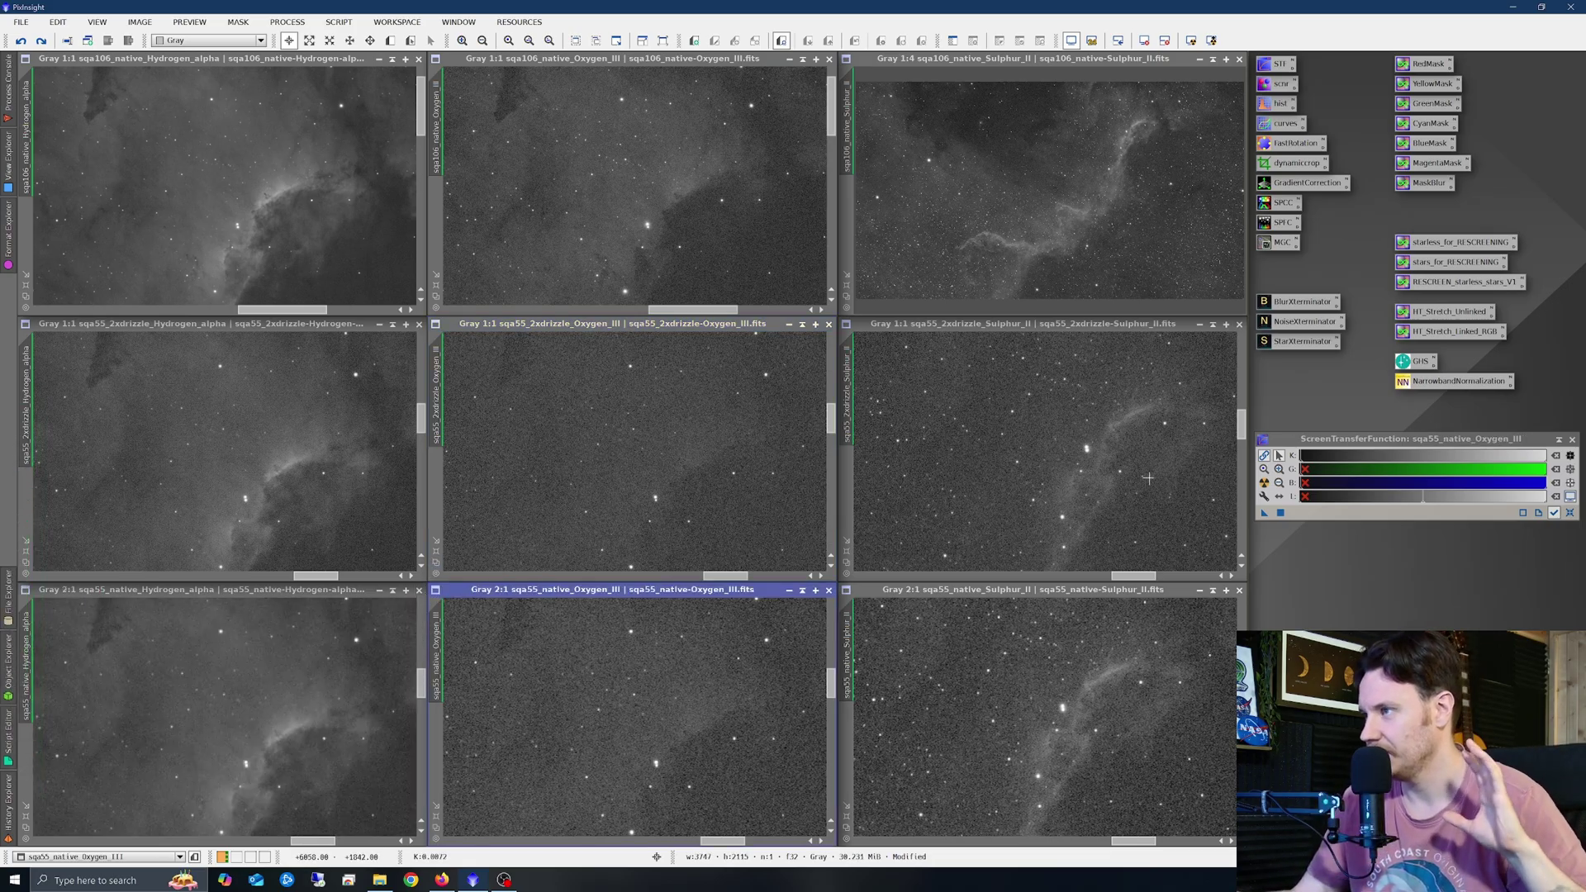
- Minimize all nine Hydrogen-alpha, Oxygen III and Sulphur II channel windows
{"action": "left_click", "coordinate": [379, 590]}
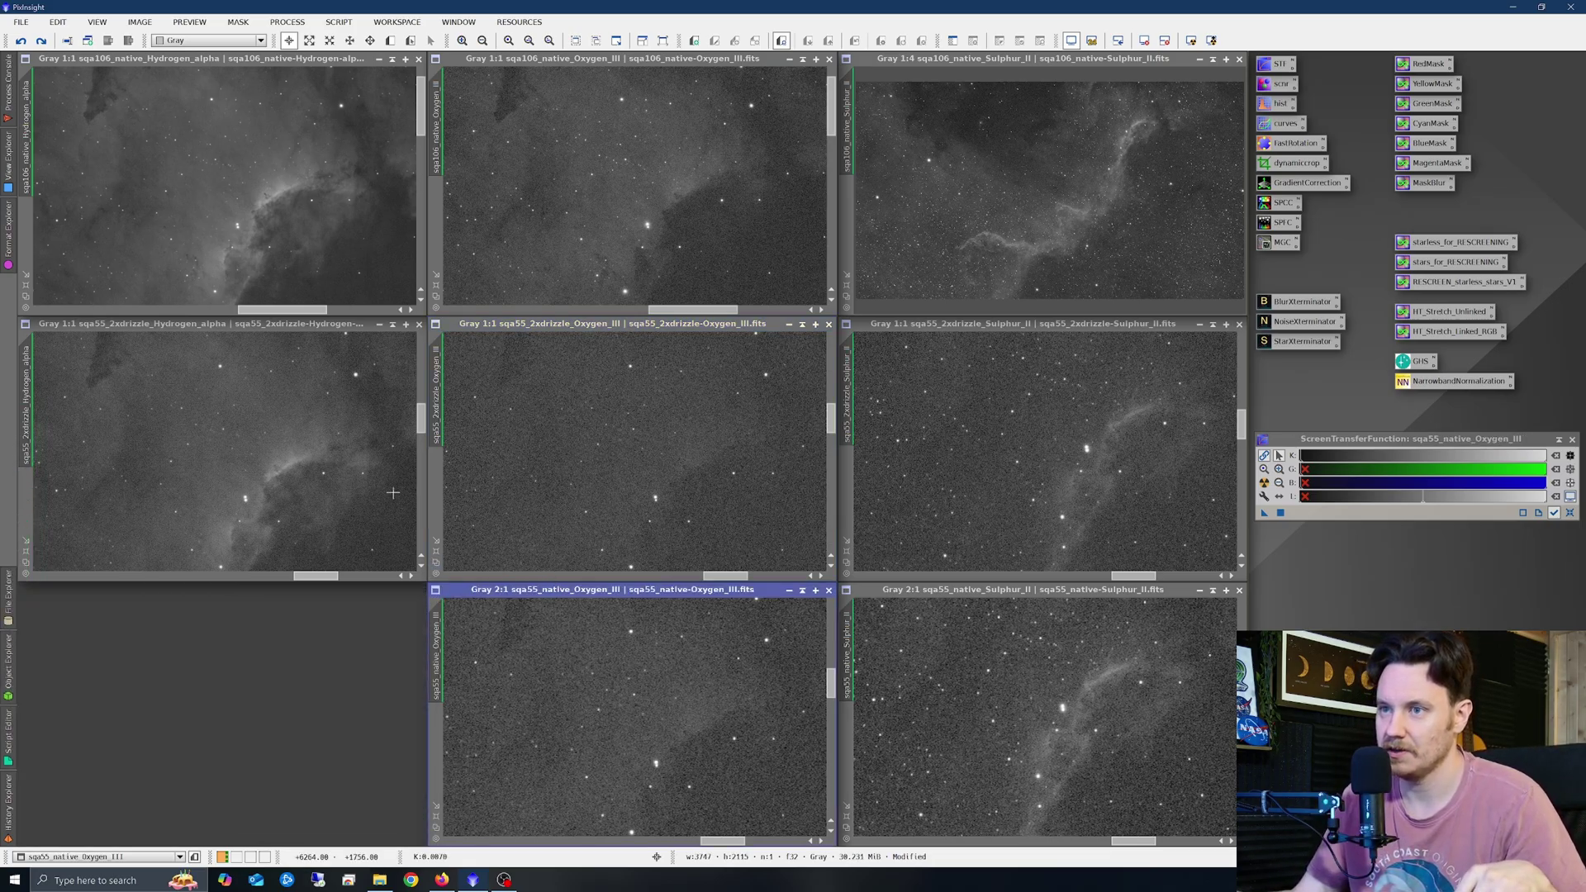
{"action": "left_click", "coordinate": [379, 324]}
{"action": "left_click", "coordinate": [379, 59]}
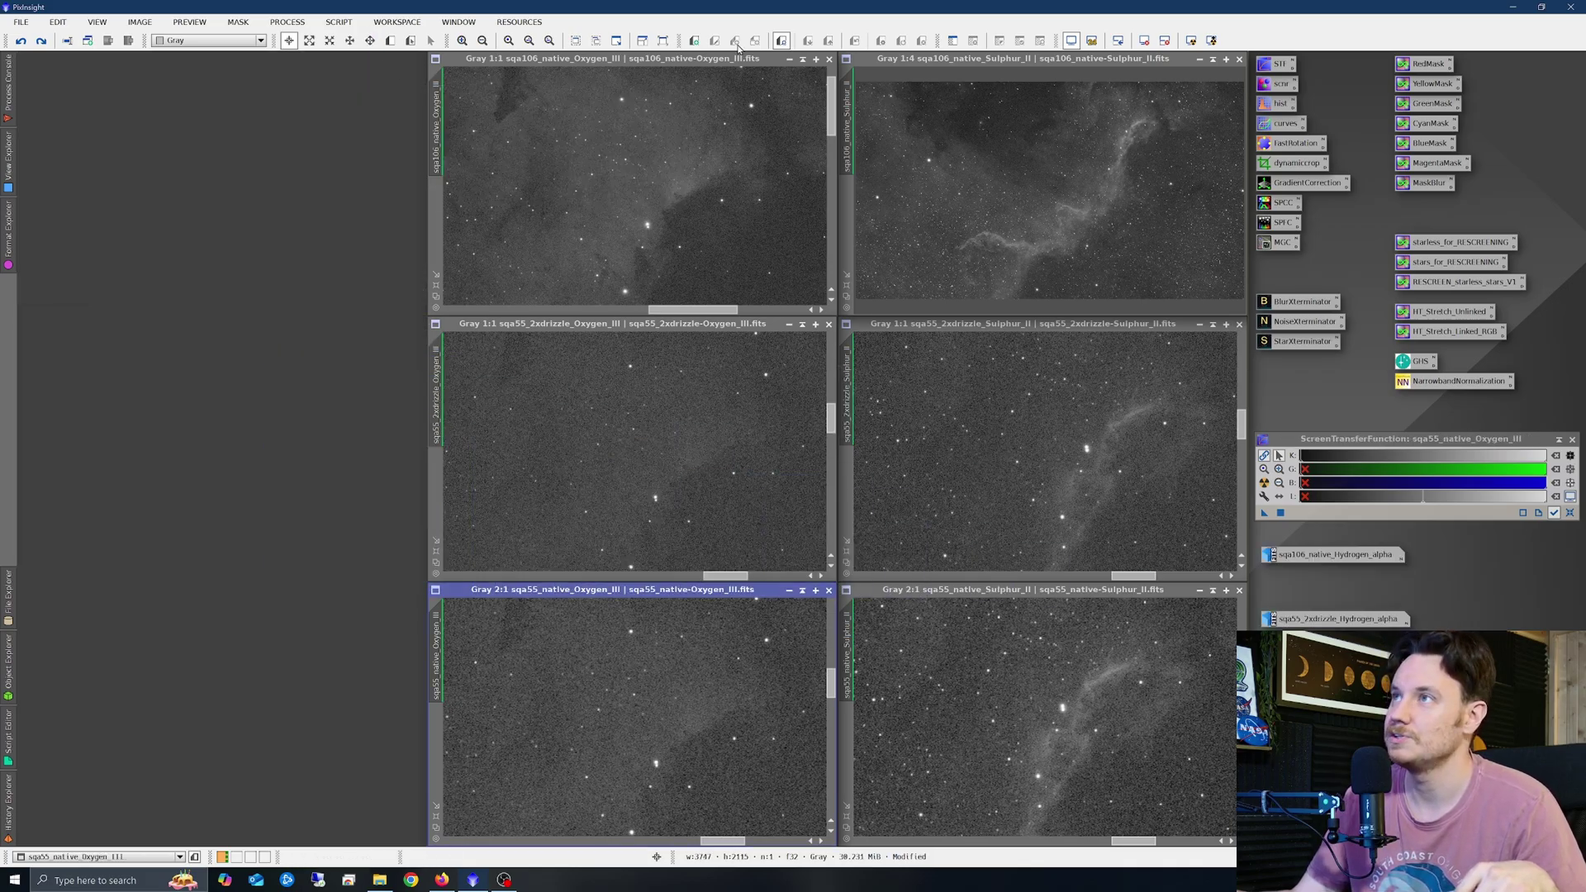
{"action": "left_click", "coordinate": [788, 59]}
{"action": "left_click", "coordinate": [1199, 59]}
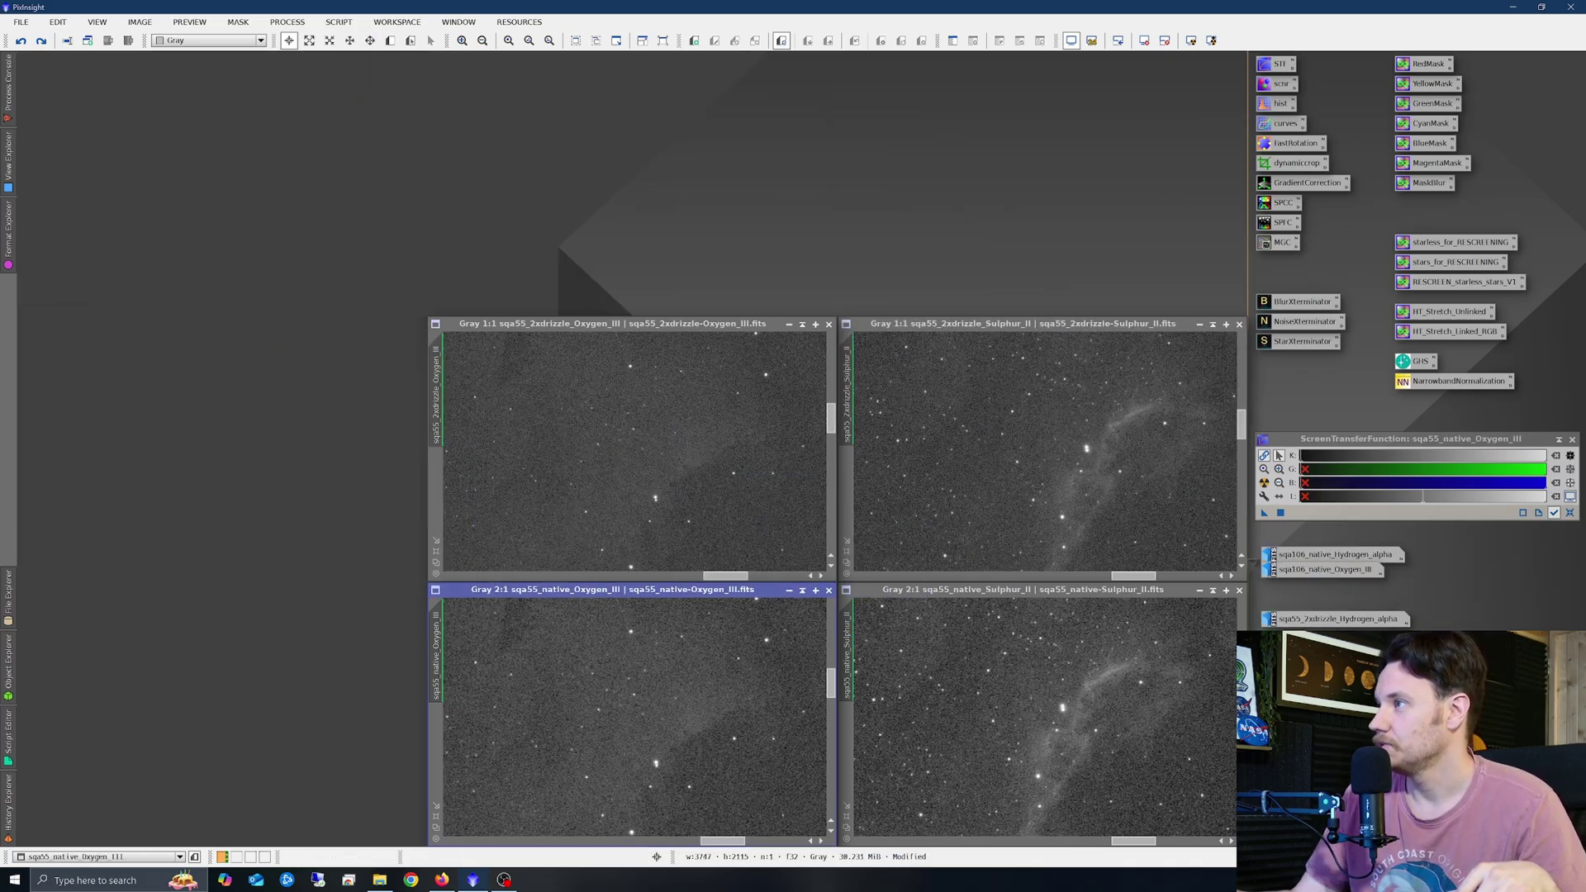
{"action": "left_click", "coordinate": [1199, 324]}
{"action": "left_click", "coordinate": [789, 324]}
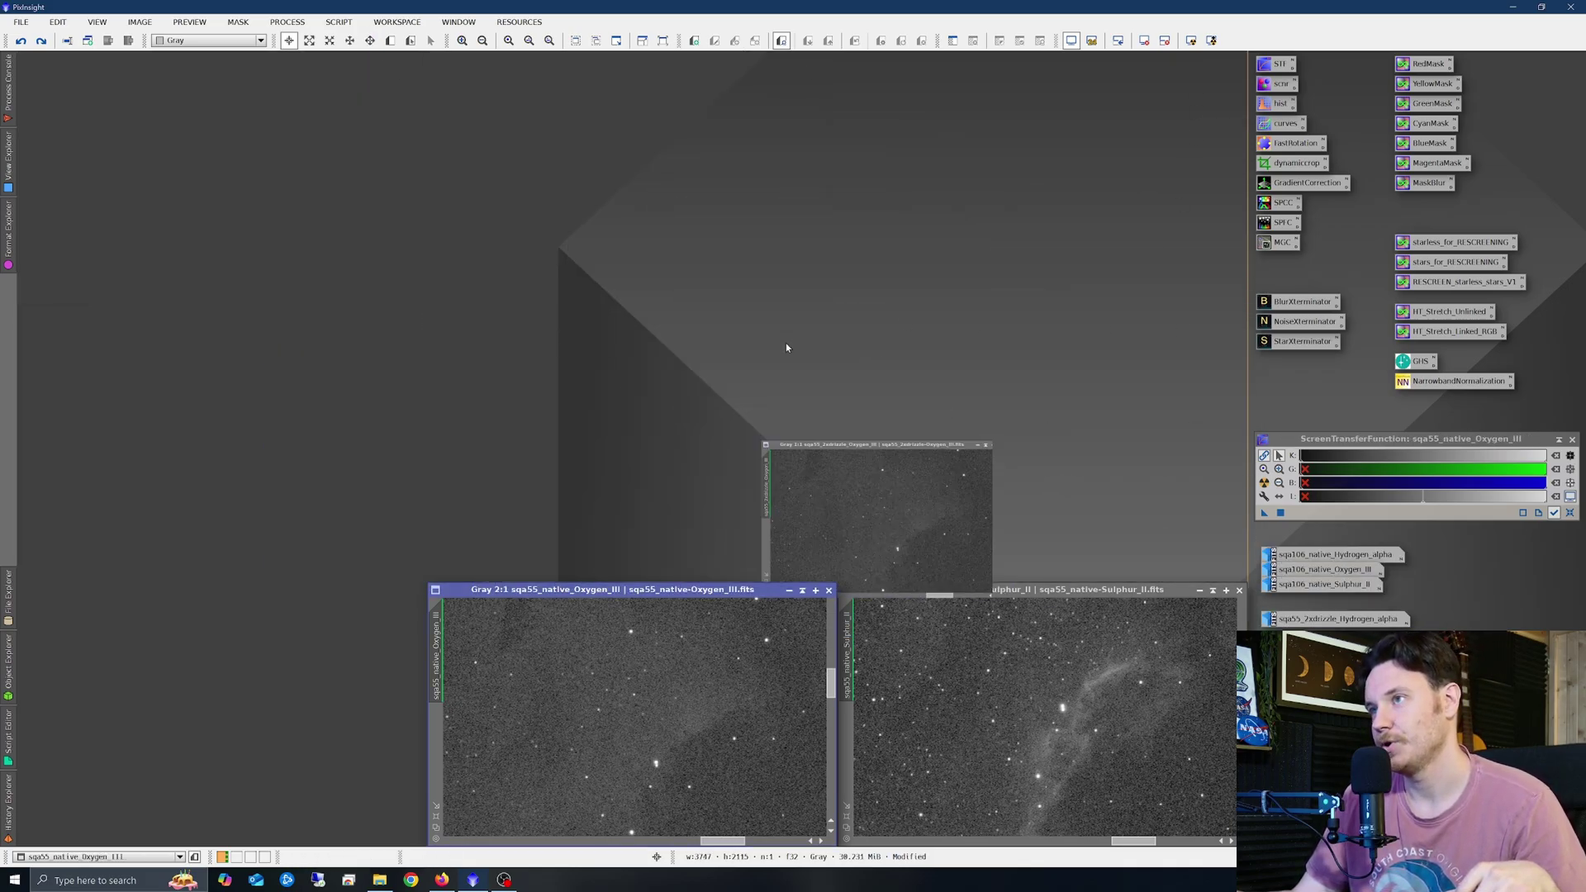
{"action": "left_click", "coordinate": [788, 590]}
{"action": "left_click", "coordinate": [1199, 590]}
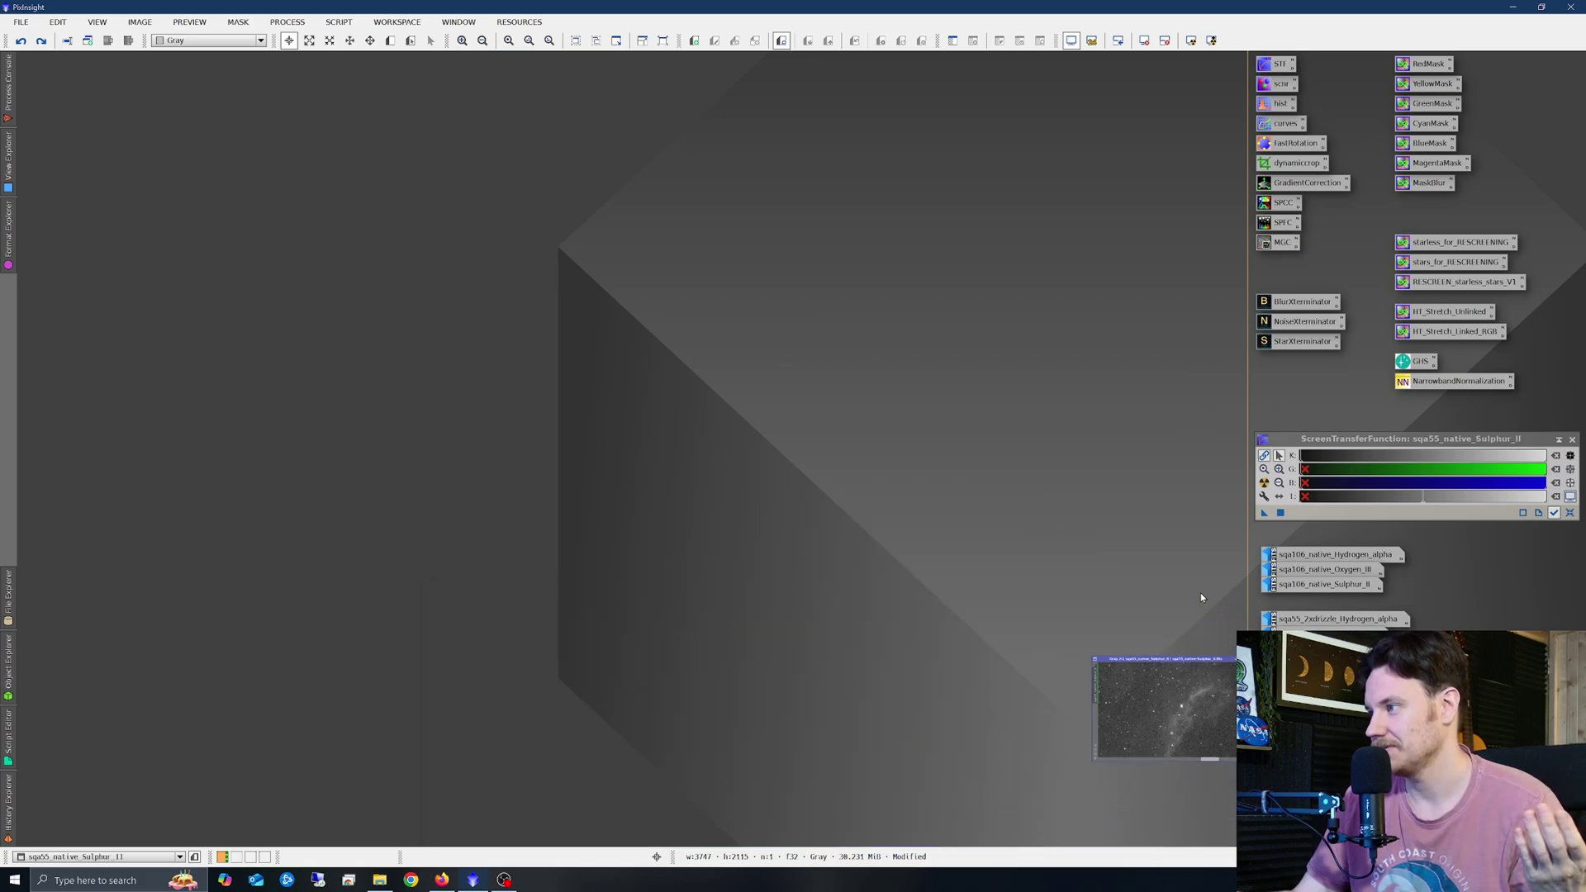
- Restore the RGB composite windows with Ctrl+Shift+Right
{"action": "key", "text": "ctrl+shift+Right"}
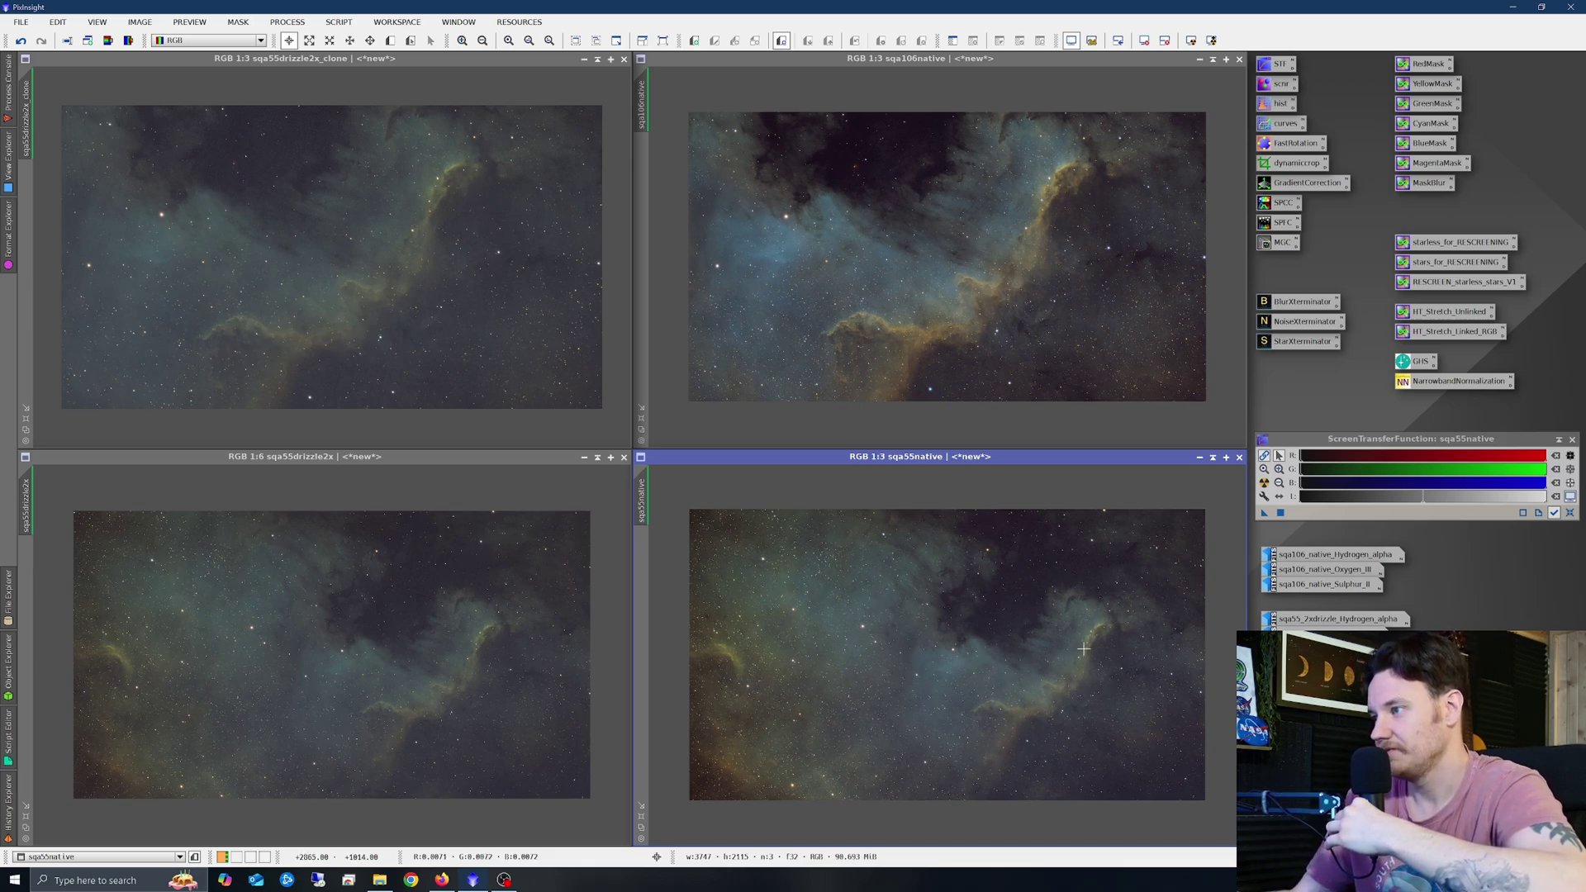
- Zoom the sqa55native composite to 2:1 and sync sqa55drizzle2x to the same wall edge
{"action": "scroll", "coordinate": [1082, 649], "scroll_direction": "up", "scroll_amount": 3}
{"action": "left_click_drag", "start_coordinate": [1241, 607], "coordinate": [1242, 599]}
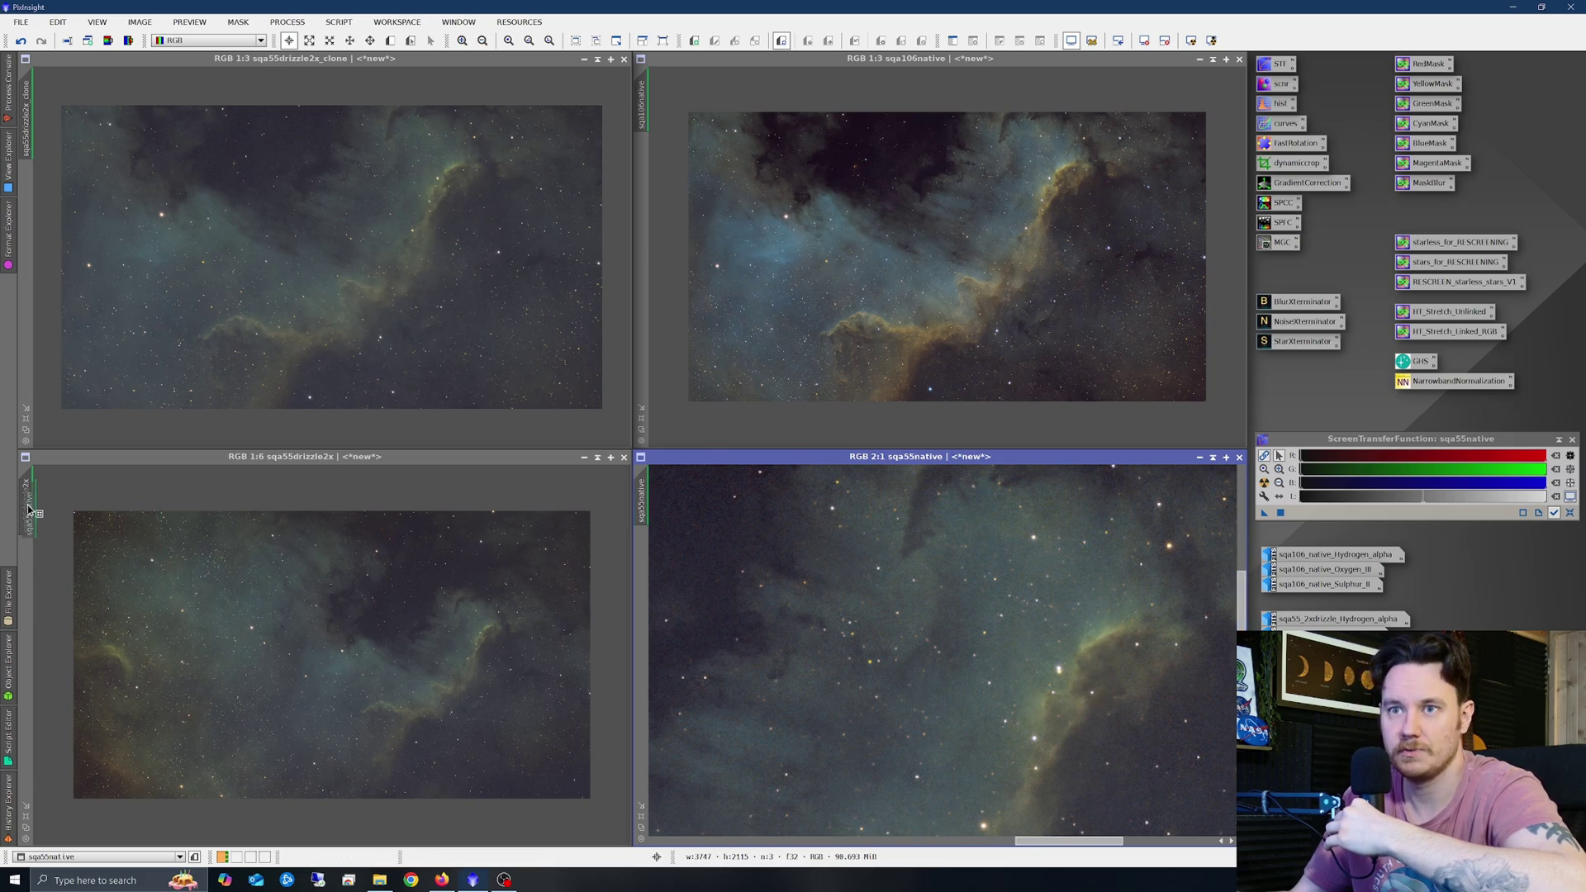
{"action": "left_click_drag", "start_coordinate": [27, 509], "coordinate": [29, 512]}
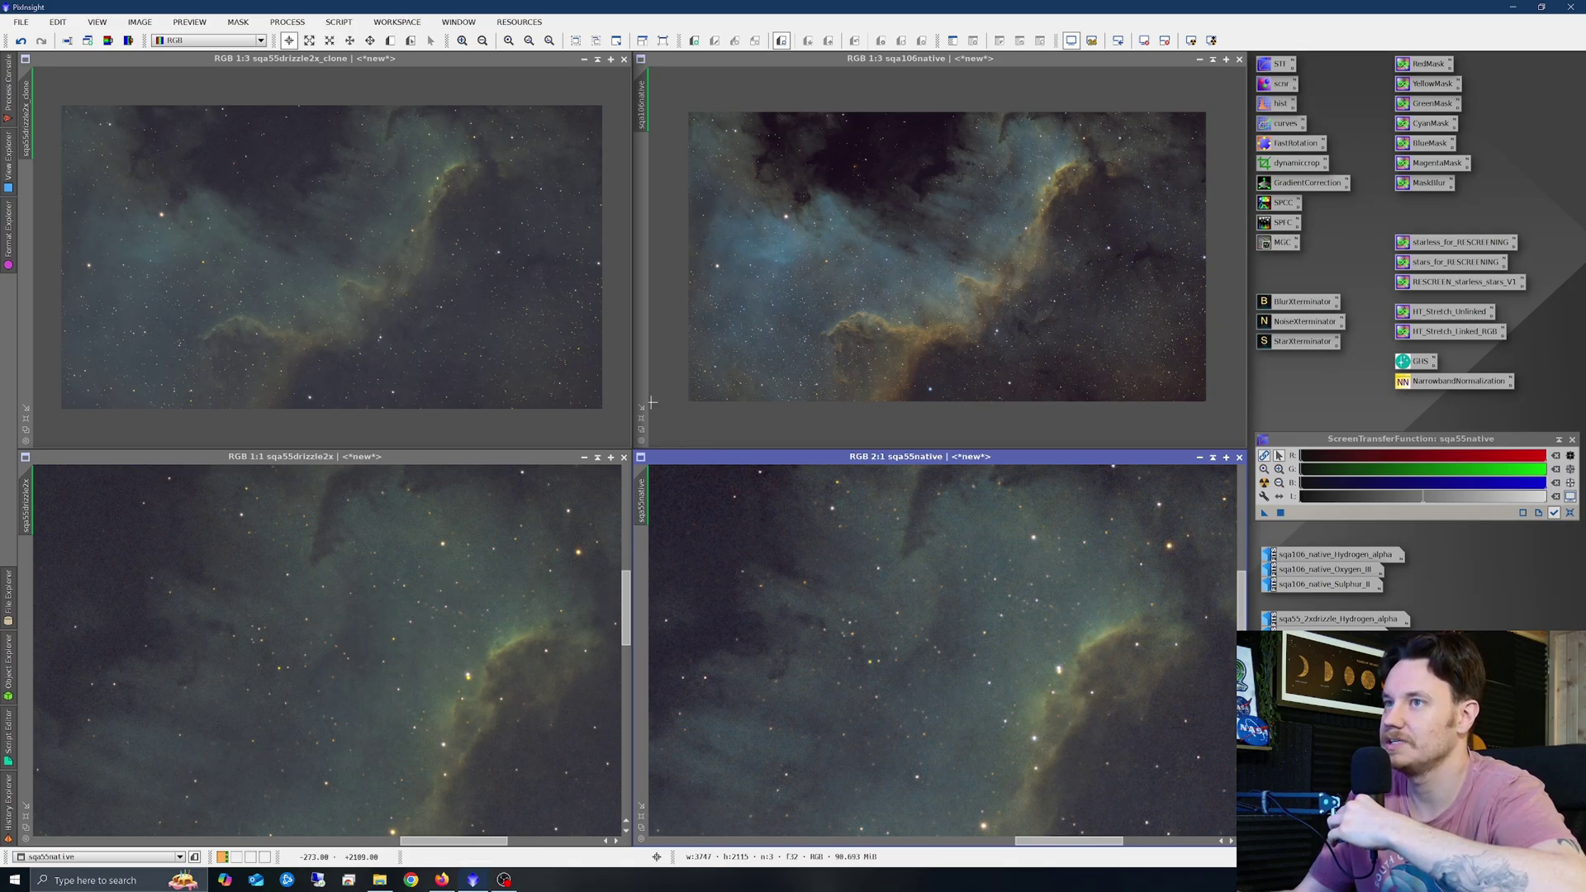
- Zoom sqa106native to 2:1 on the nebula cliff and copy its view region onto the drizzled clone
{"action": "scroll", "coordinate": [887, 347], "scroll_direction": "up", "scroll_amount": 3}
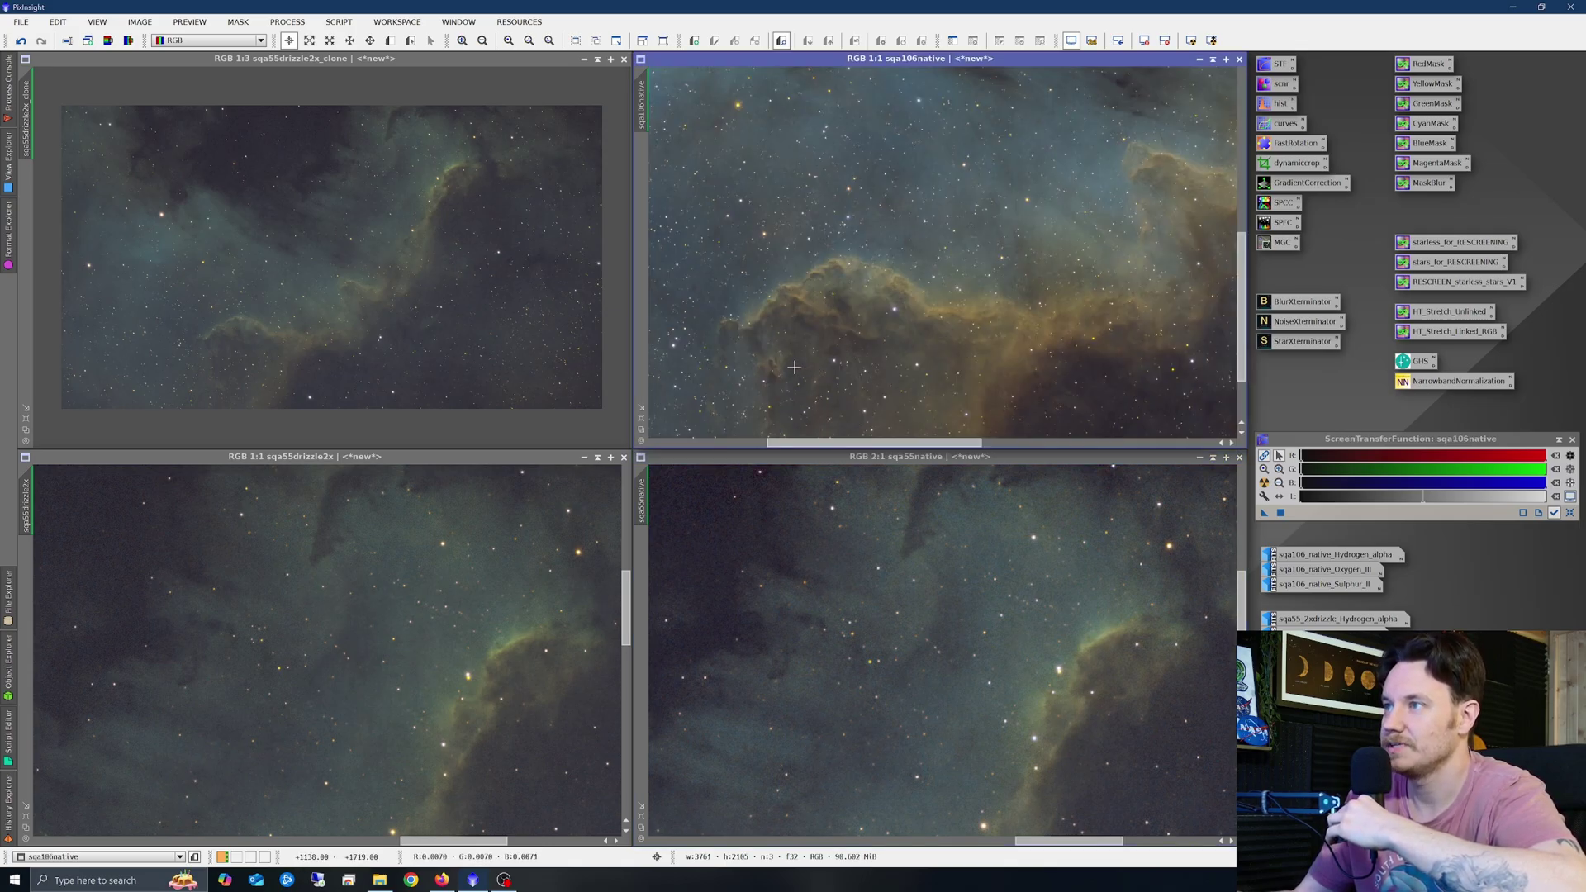
{"action": "scroll", "coordinate": [876, 335], "scroll_direction": "down", "scroll_amount": 1}
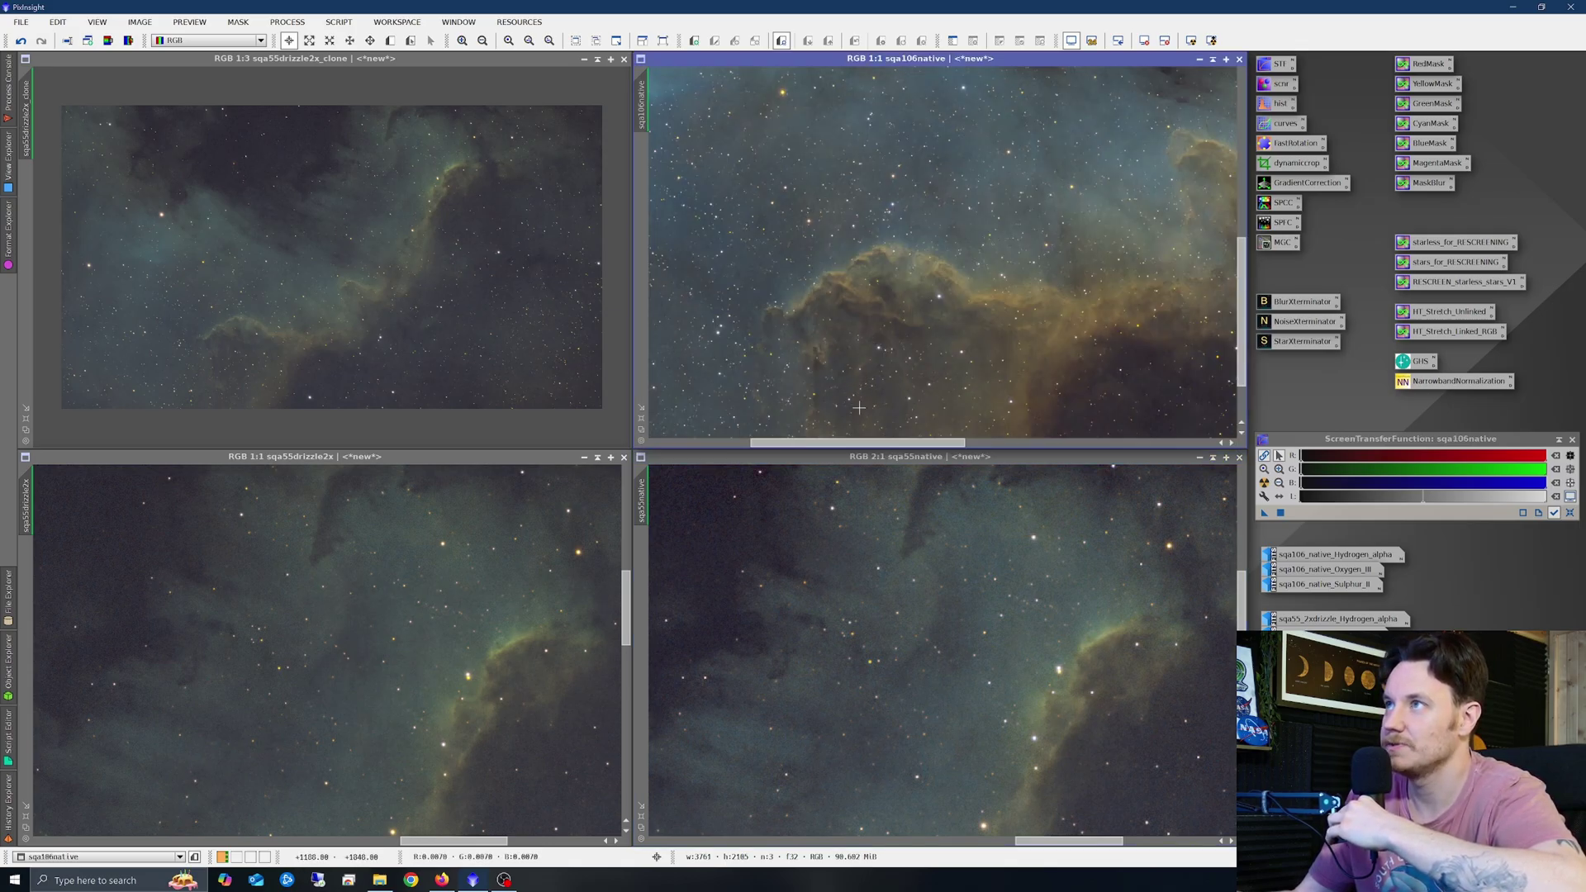
{"action": "left_click_drag", "start_coordinate": [867, 444], "coordinate": [892, 446]}
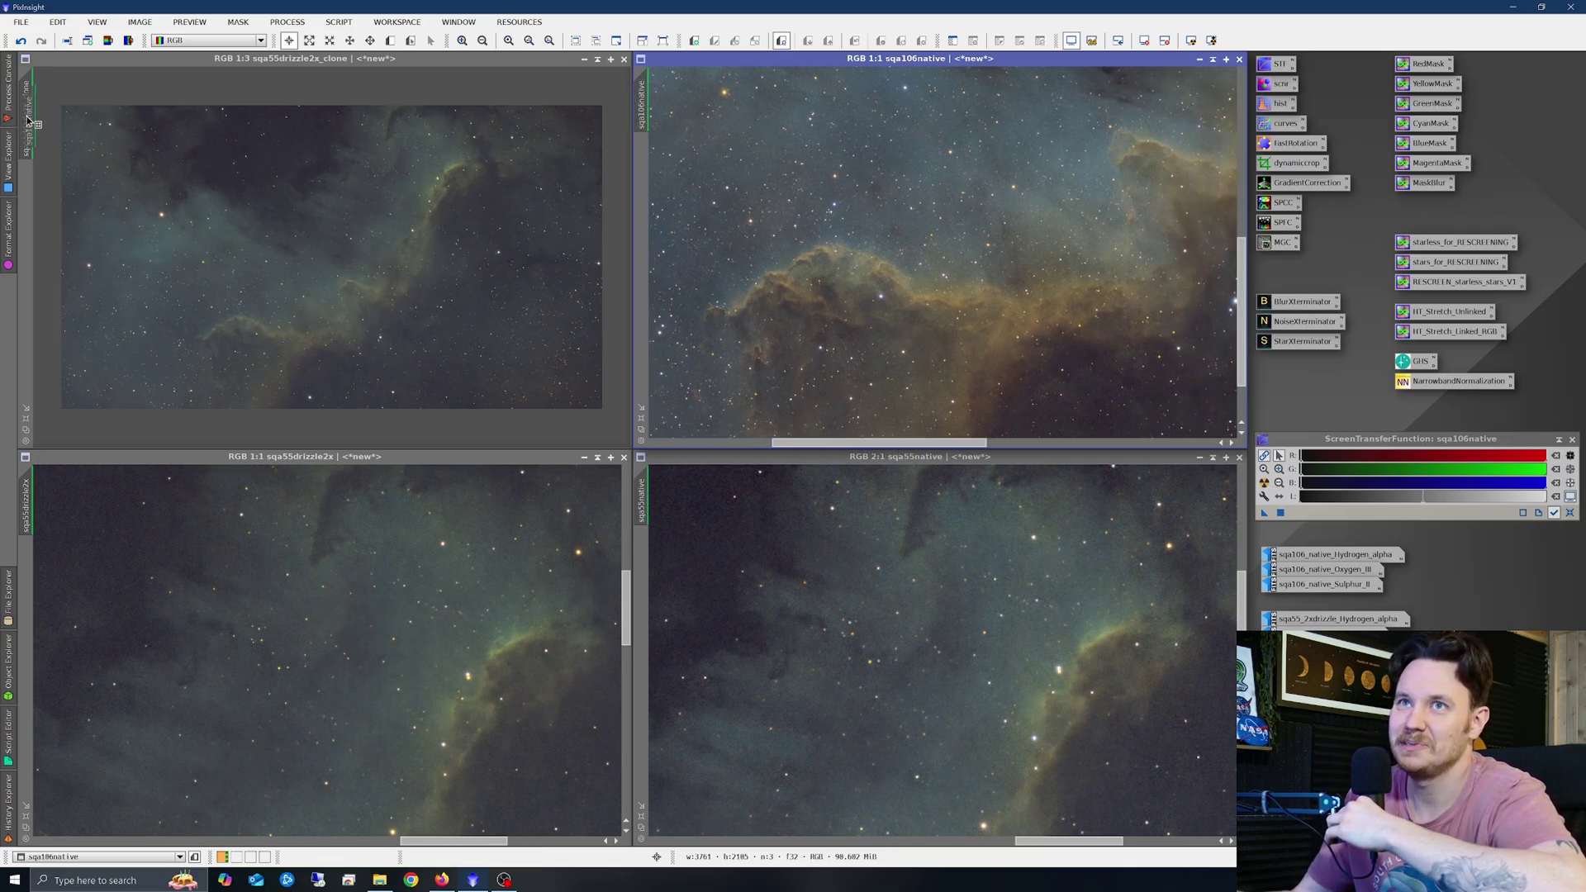
{"action": "scroll", "coordinate": [123, 219], "scroll_direction": "up", "scroll_amount": 2}
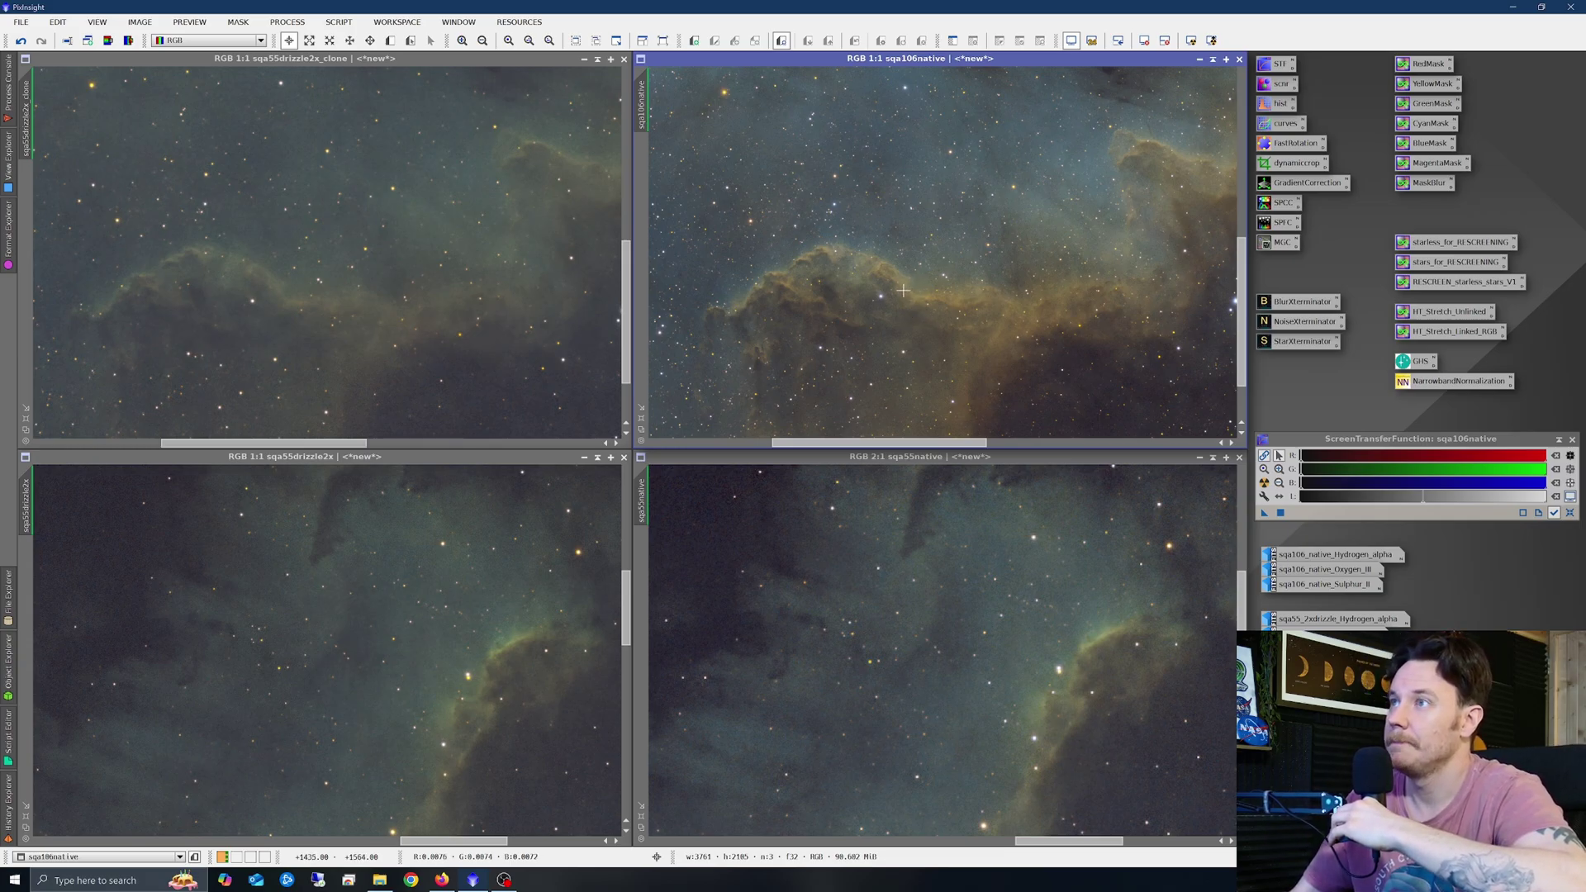
{"action": "scroll", "coordinate": [822, 222], "scroll_direction": "up", "scroll_amount": 1}
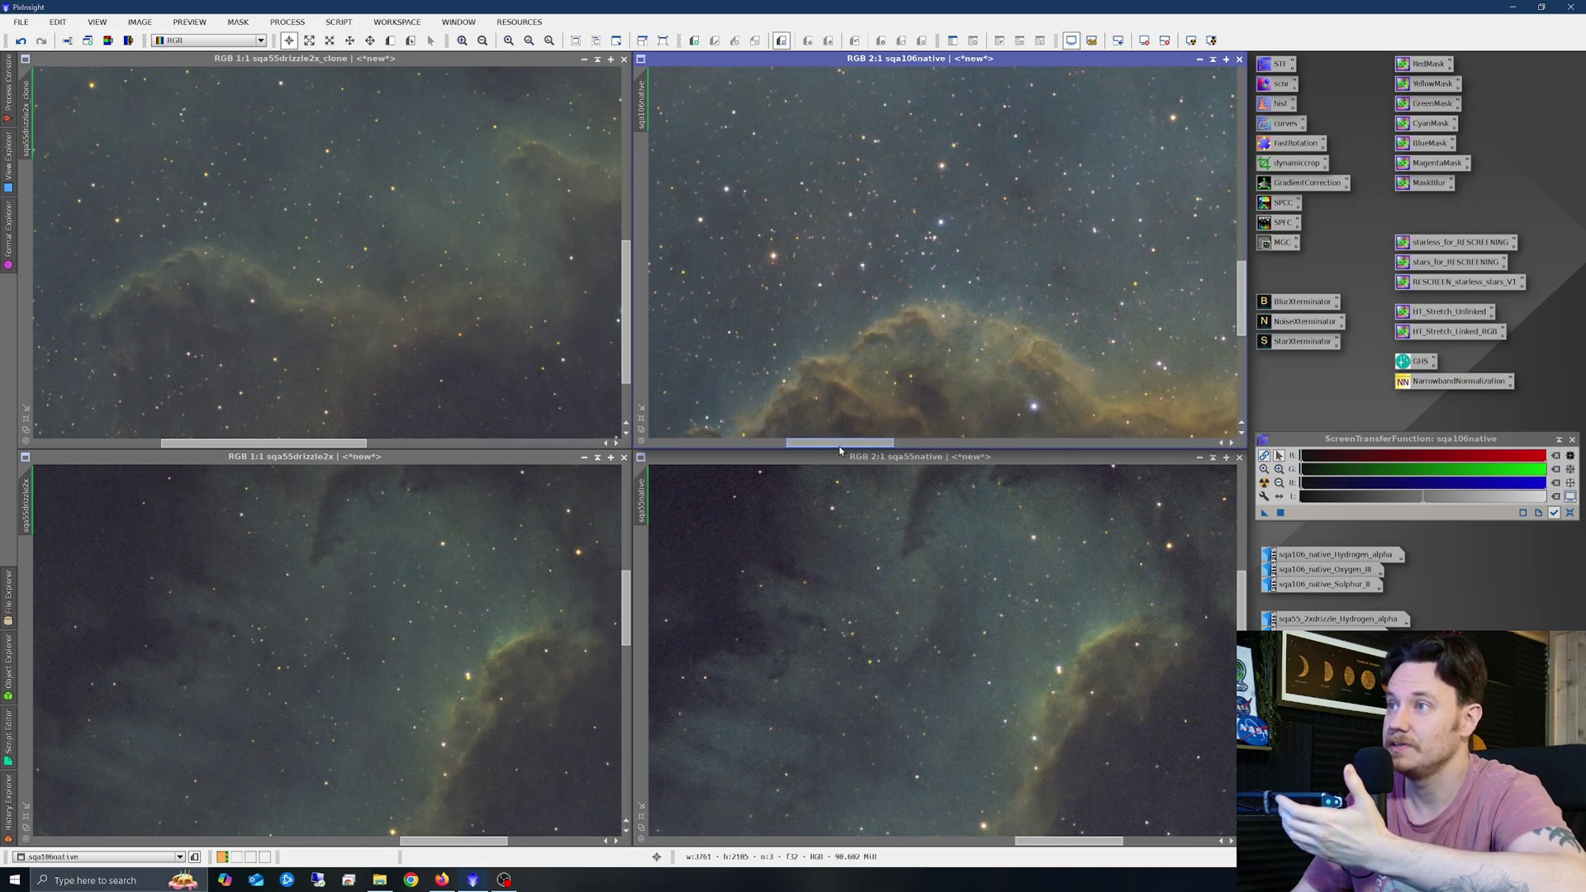
{"action": "scroll", "coordinate": [829, 247], "scroll_direction": "up", "scroll_amount": 1}
{"action": "scroll", "coordinate": [908, 309], "scroll_direction": "down", "scroll_amount": 1}
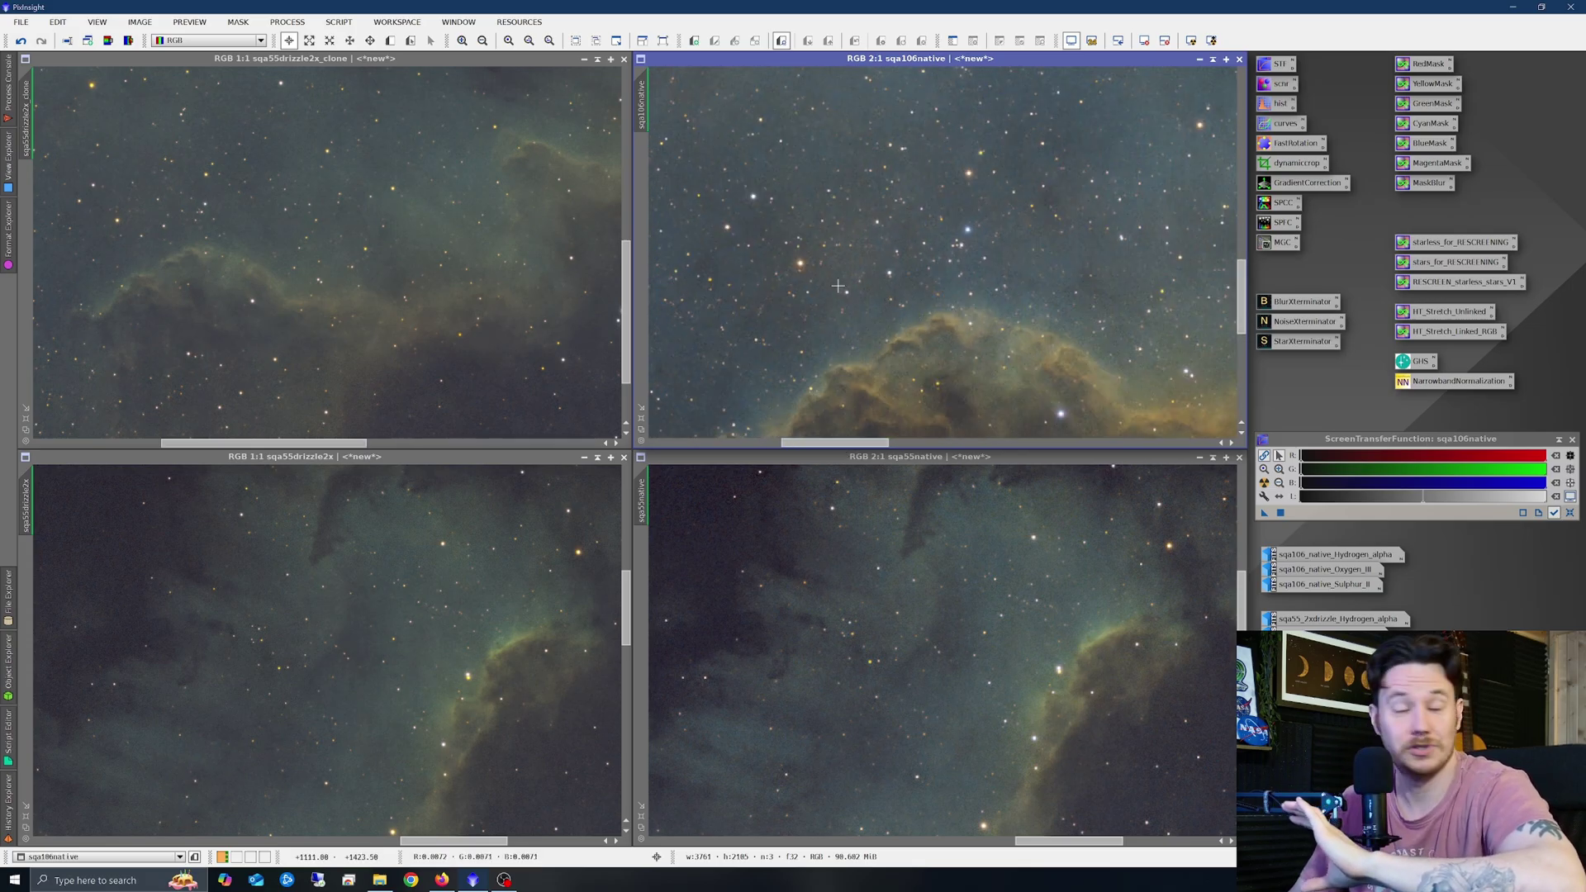
{"action": "left_click_drag", "start_coordinate": [644, 105], "coordinate": [29, 117]}
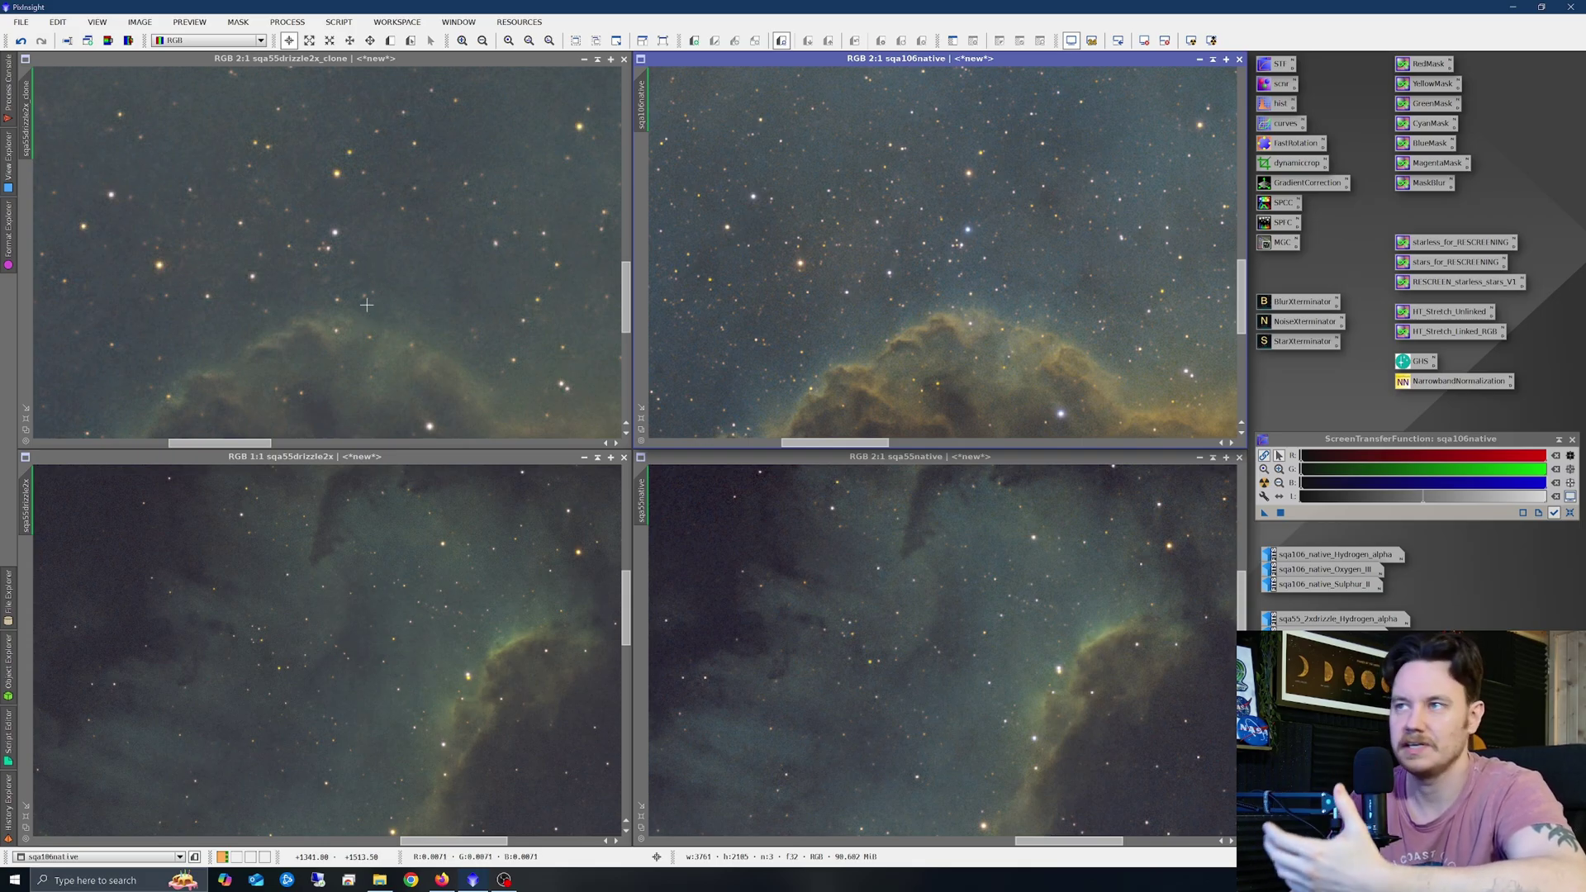
- Zoom the top-left clone to 1:1 and sync the sqa106native view to the same nebula edge
{"action": "scroll", "coordinate": [368, 305], "scroll_direction": "down", "scroll_amount": 3}
{"action": "scroll", "coordinate": [368, 305], "scroll_direction": "up", "scroll_amount": 3}
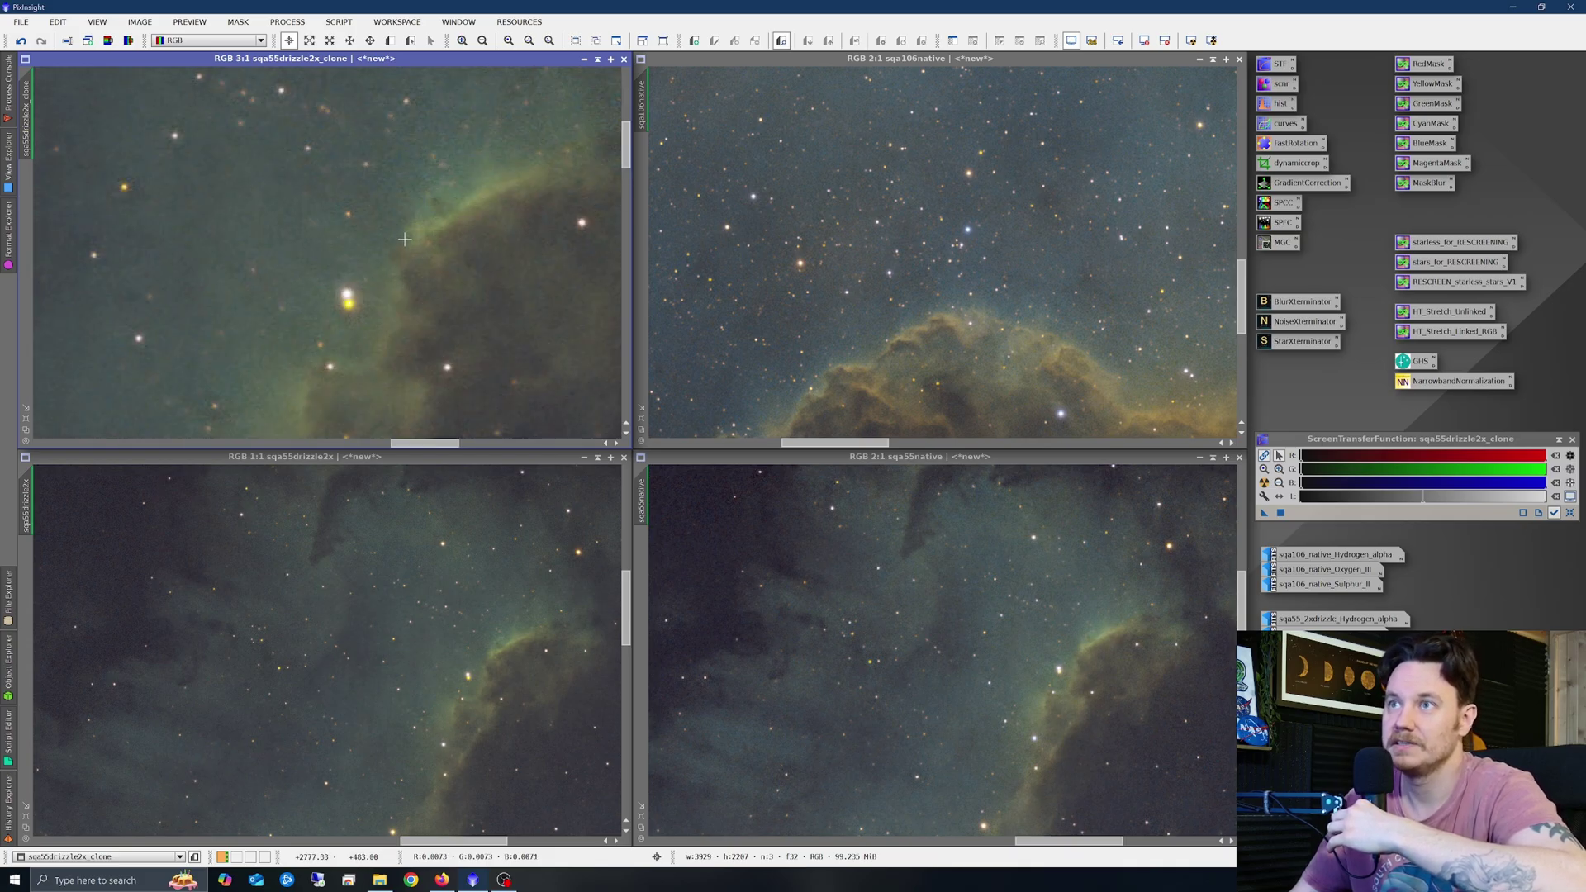
{"action": "scroll", "coordinate": [406, 238], "scroll_direction": "down", "scroll_amount": 1}
{"action": "left_click_drag", "start_coordinate": [27, 106], "coordinate": [646, 114]}
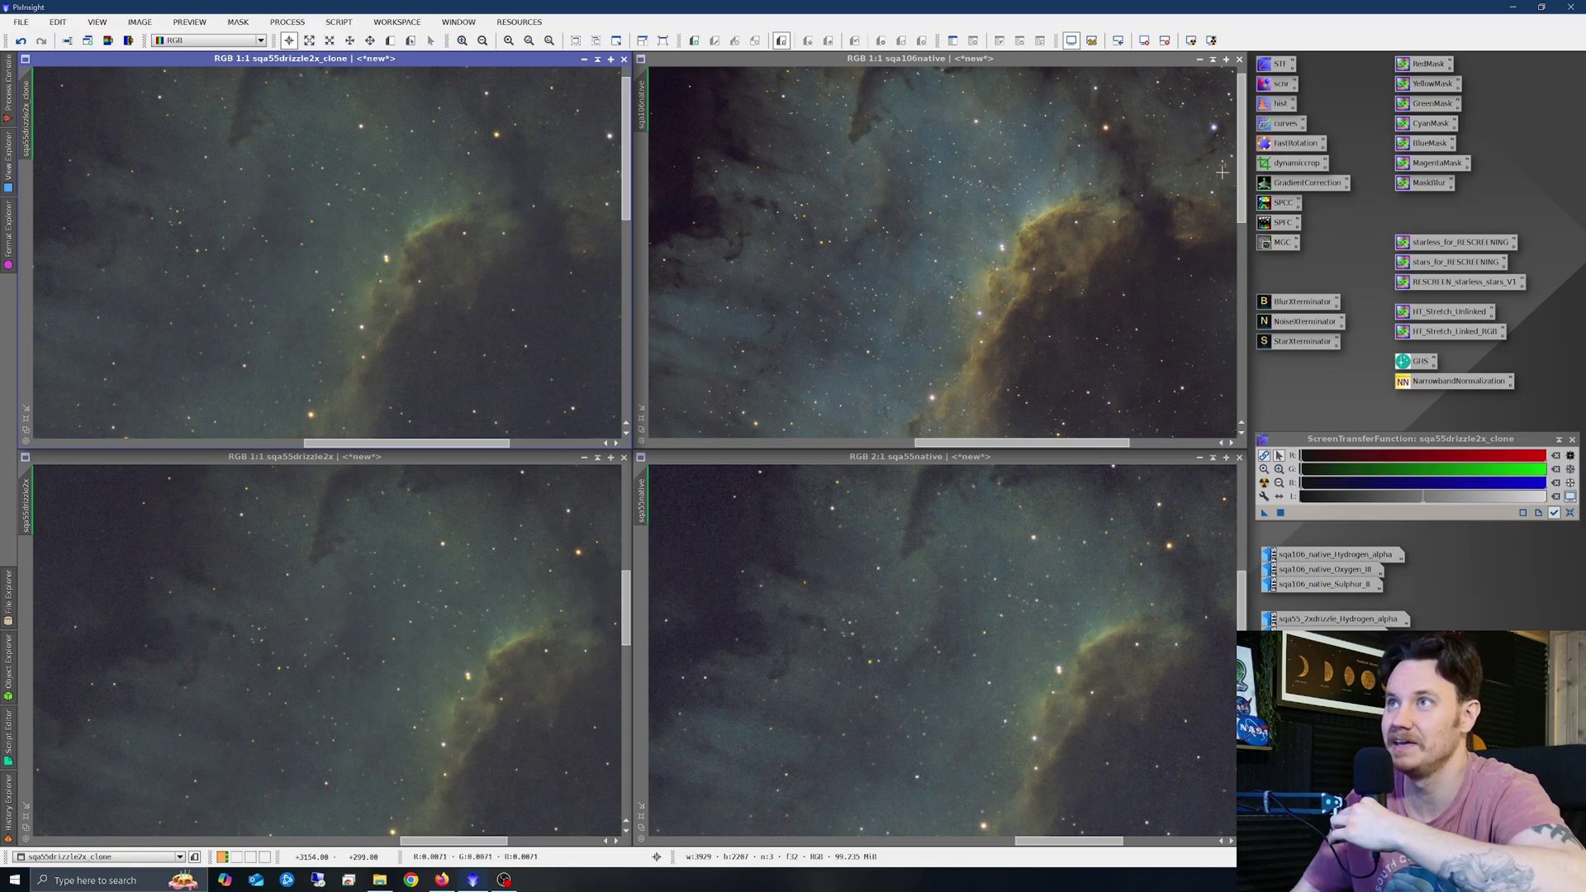
{"action": "left_click_drag", "start_coordinate": [1093, 444], "coordinate": [1090, 447]}
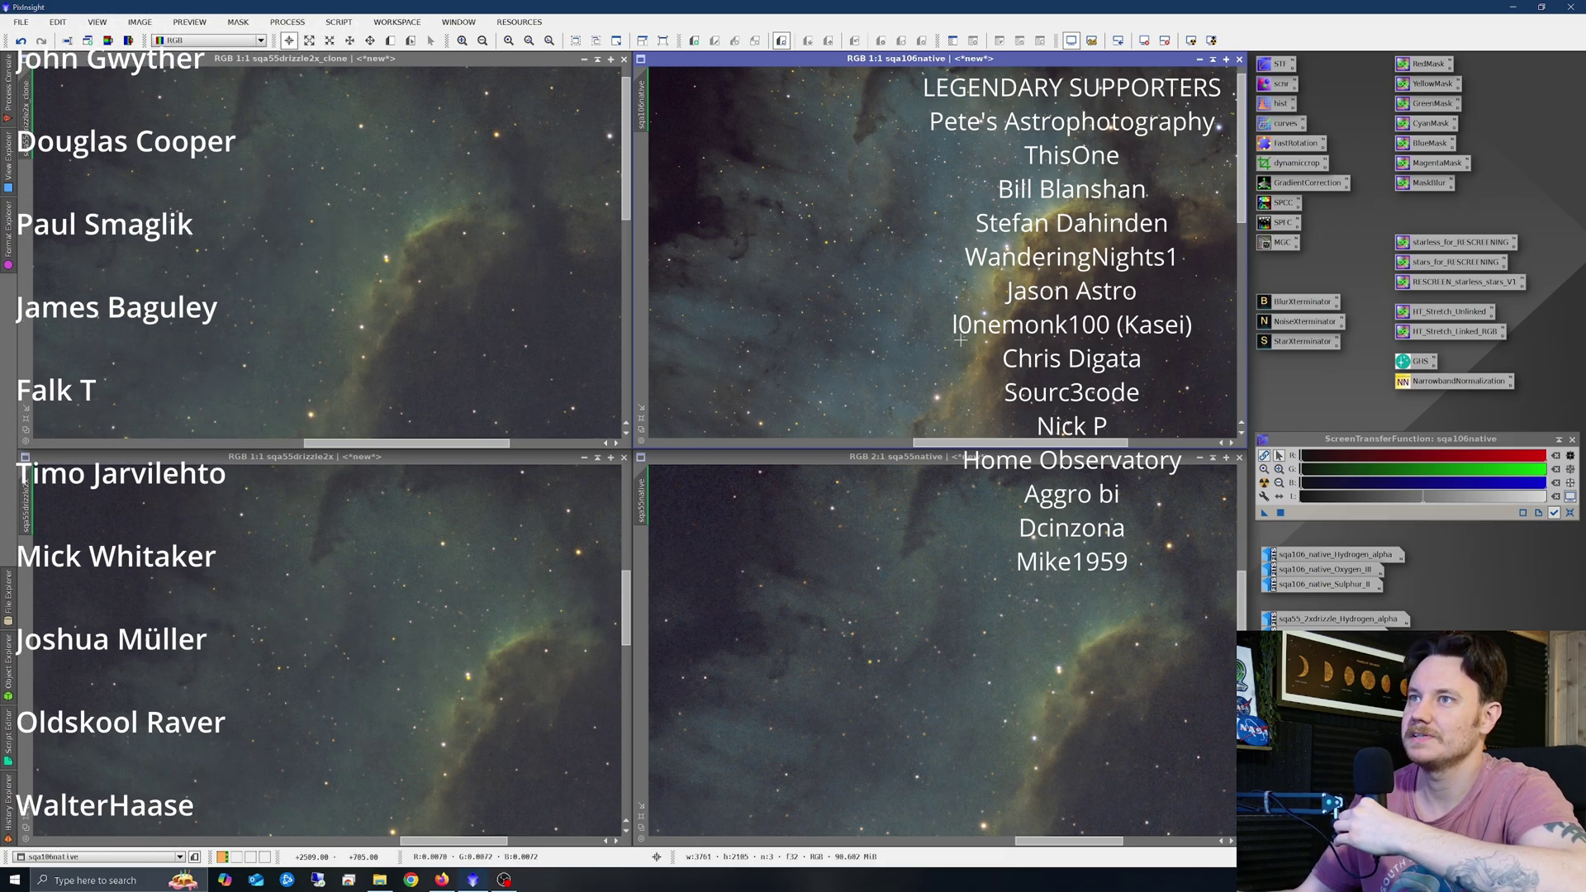
- Compare the drizzled SQA55 clone and the SQA106 native composite, zooming each view
{"action": "scroll", "coordinate": [960, 339], "scroll_direction": "down", "scroll_amount": 2}
{"action": "left_click", "coordinate": [482, 271]}
{"action": "scroll", "coordinate": [482, 271], "scroll_direction": "down", "scroll_amount": 3}
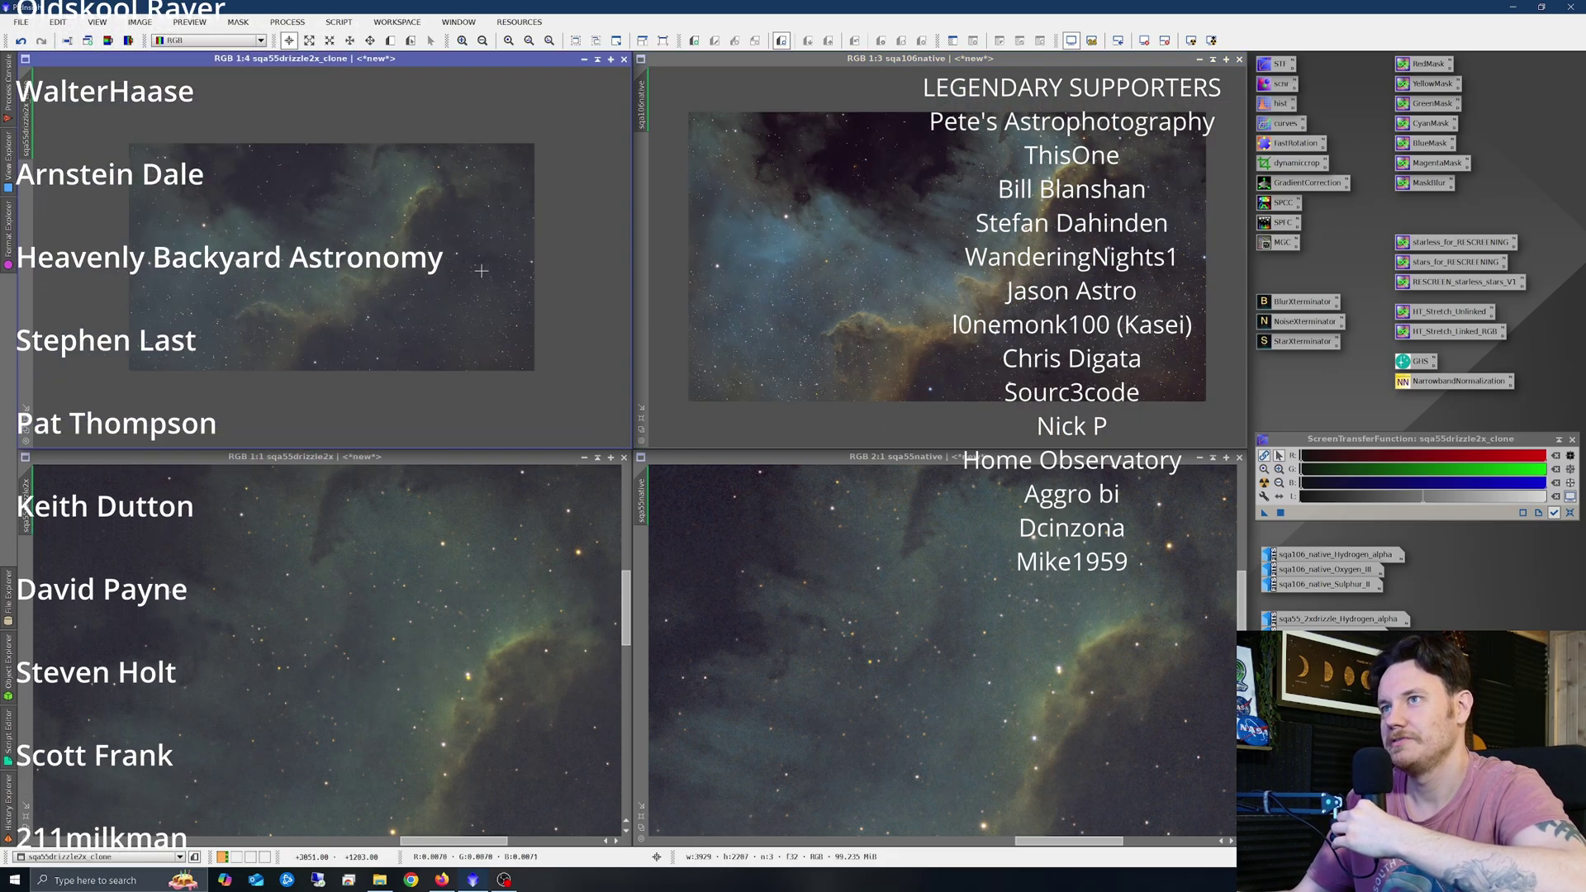
{"action": "scroll", "coordinate": [481, 270], "scroll_direction": "up", "scroll_amount": 1}
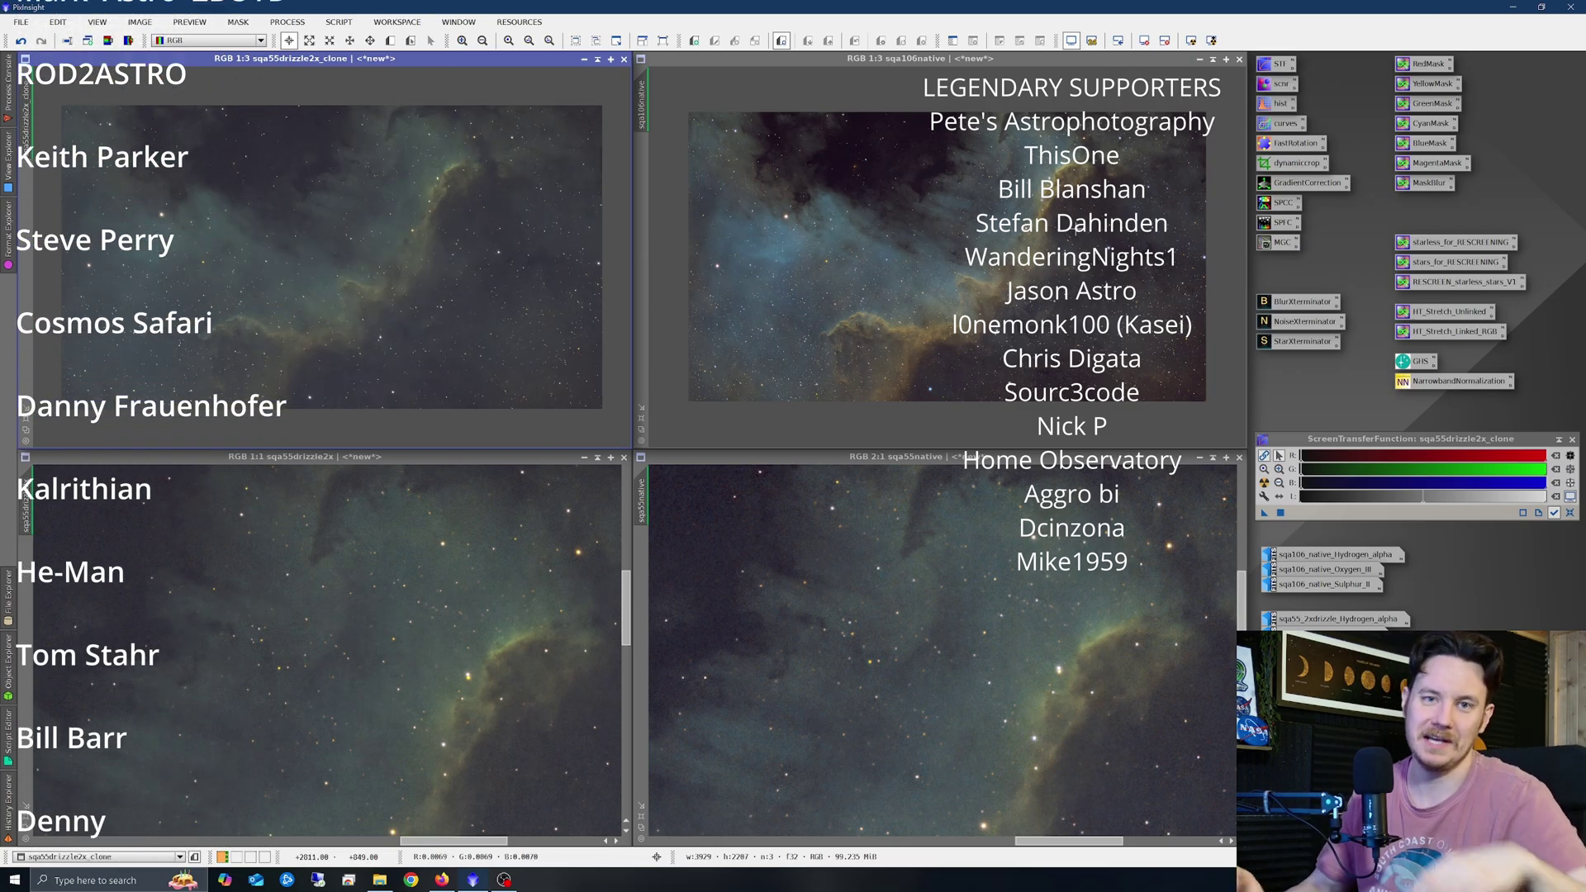
{"action": "left_click", "coordinate": [968, 295]}
{"action": "scroll", "coordinate": [968, 295], "scroll_direction": "up", "scroll_amount": 2}
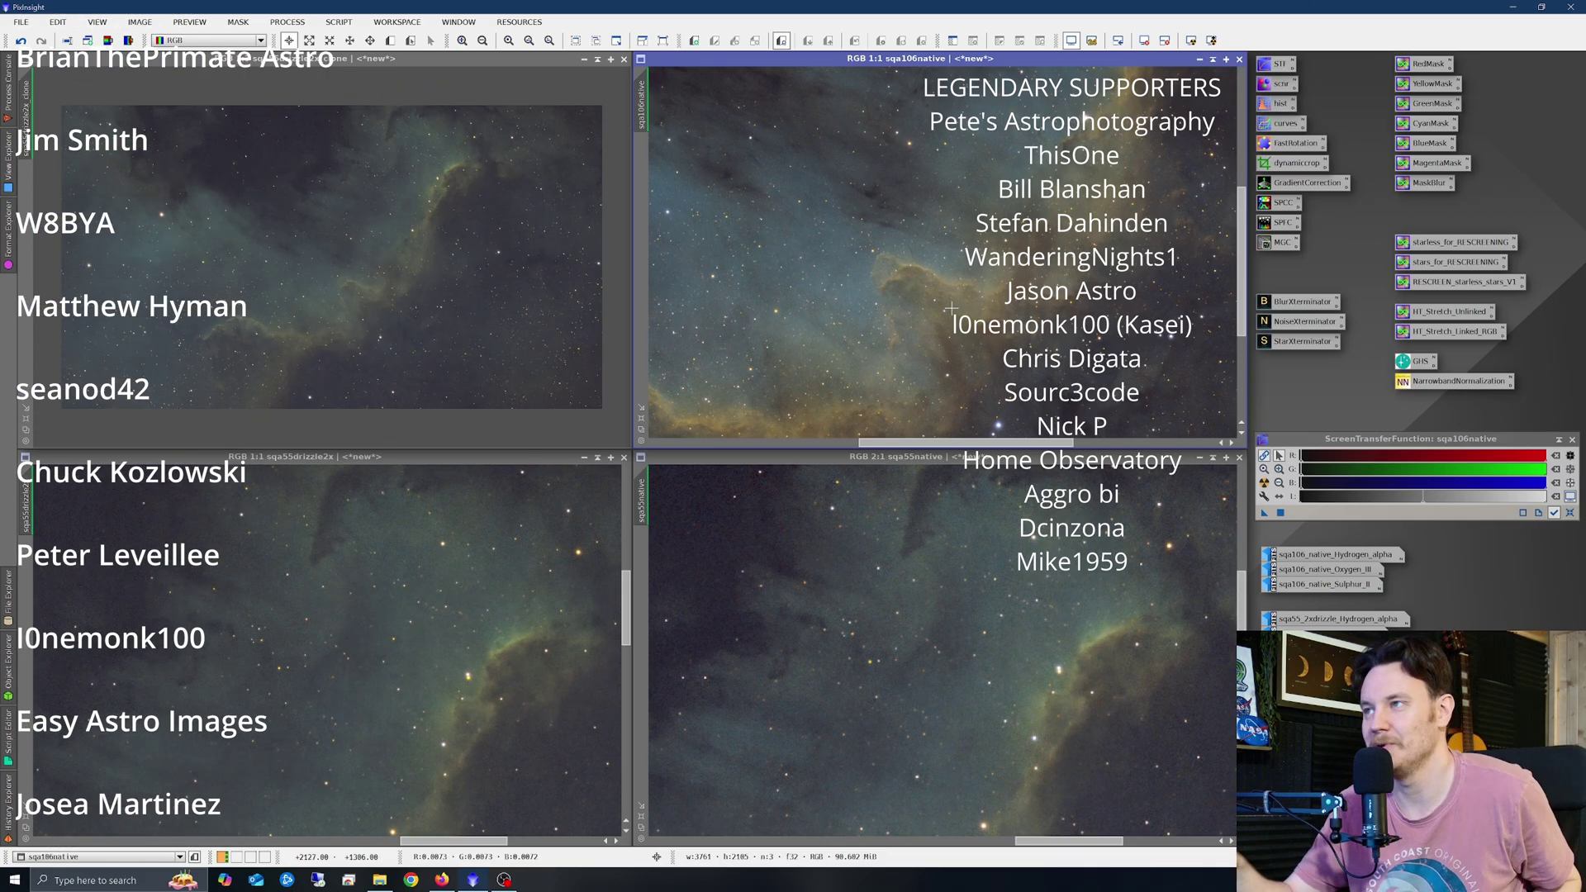
{"action": "scroll", "coordinate": [928, 294], "scroll_direction": "up", "scroll_amount": 1}
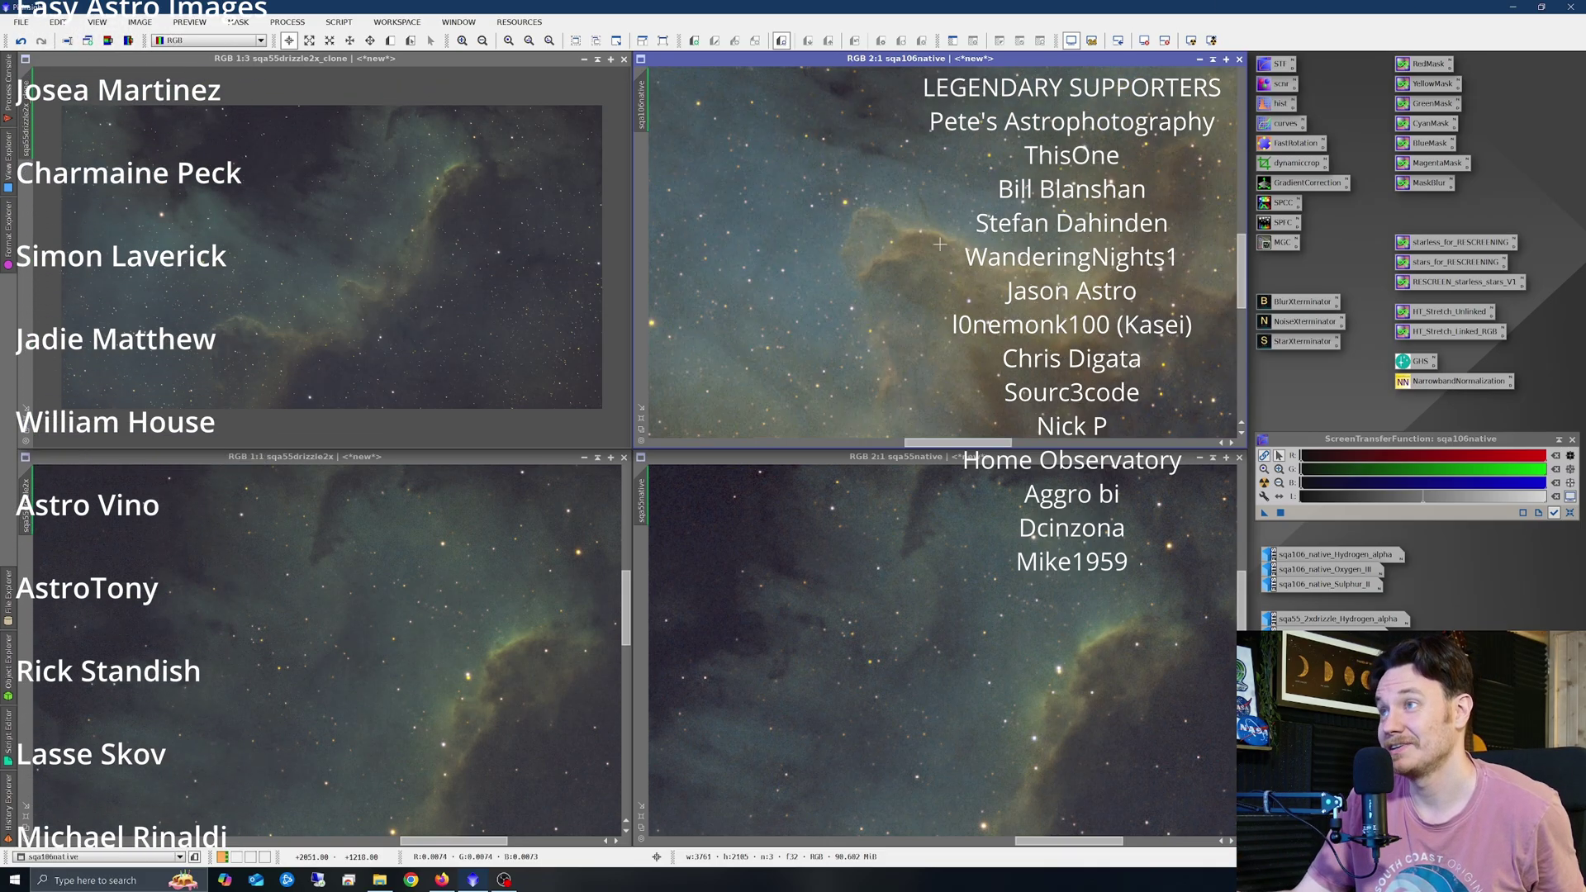
{"action": "left_click_drag", "start_coordinate": [975, 446], "coordinate": [1023, 446]}
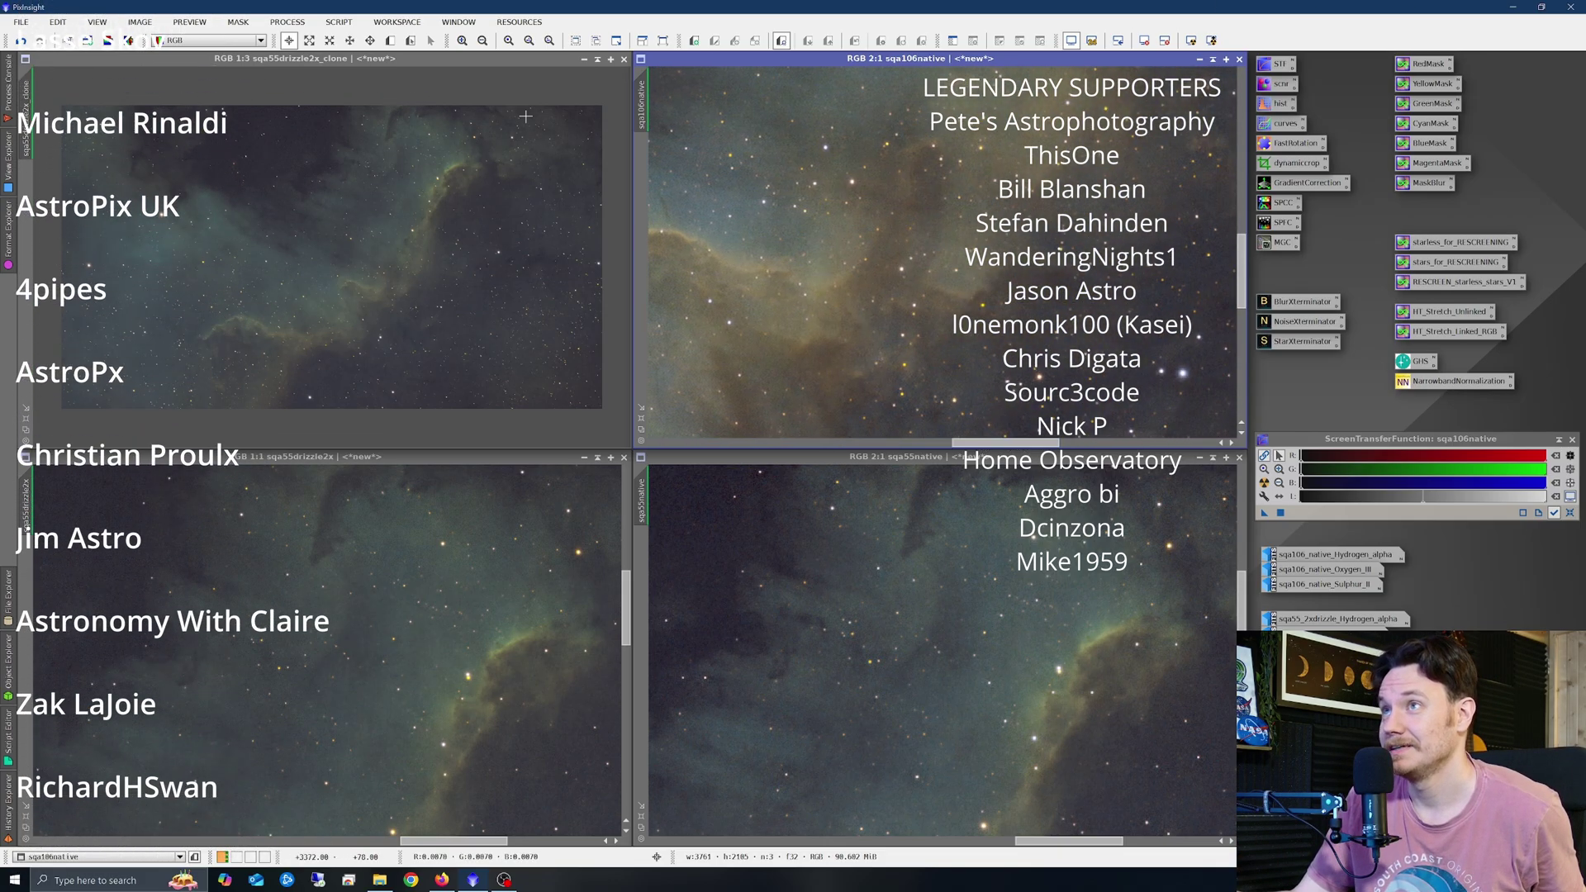
- Minimize the three SQA55 composites and enlarge the sqa106native window from its corner
{"action": "left_click", "coordinate": [584, 59]}
{"action": "left_click", "coordinate": [584, 457]}
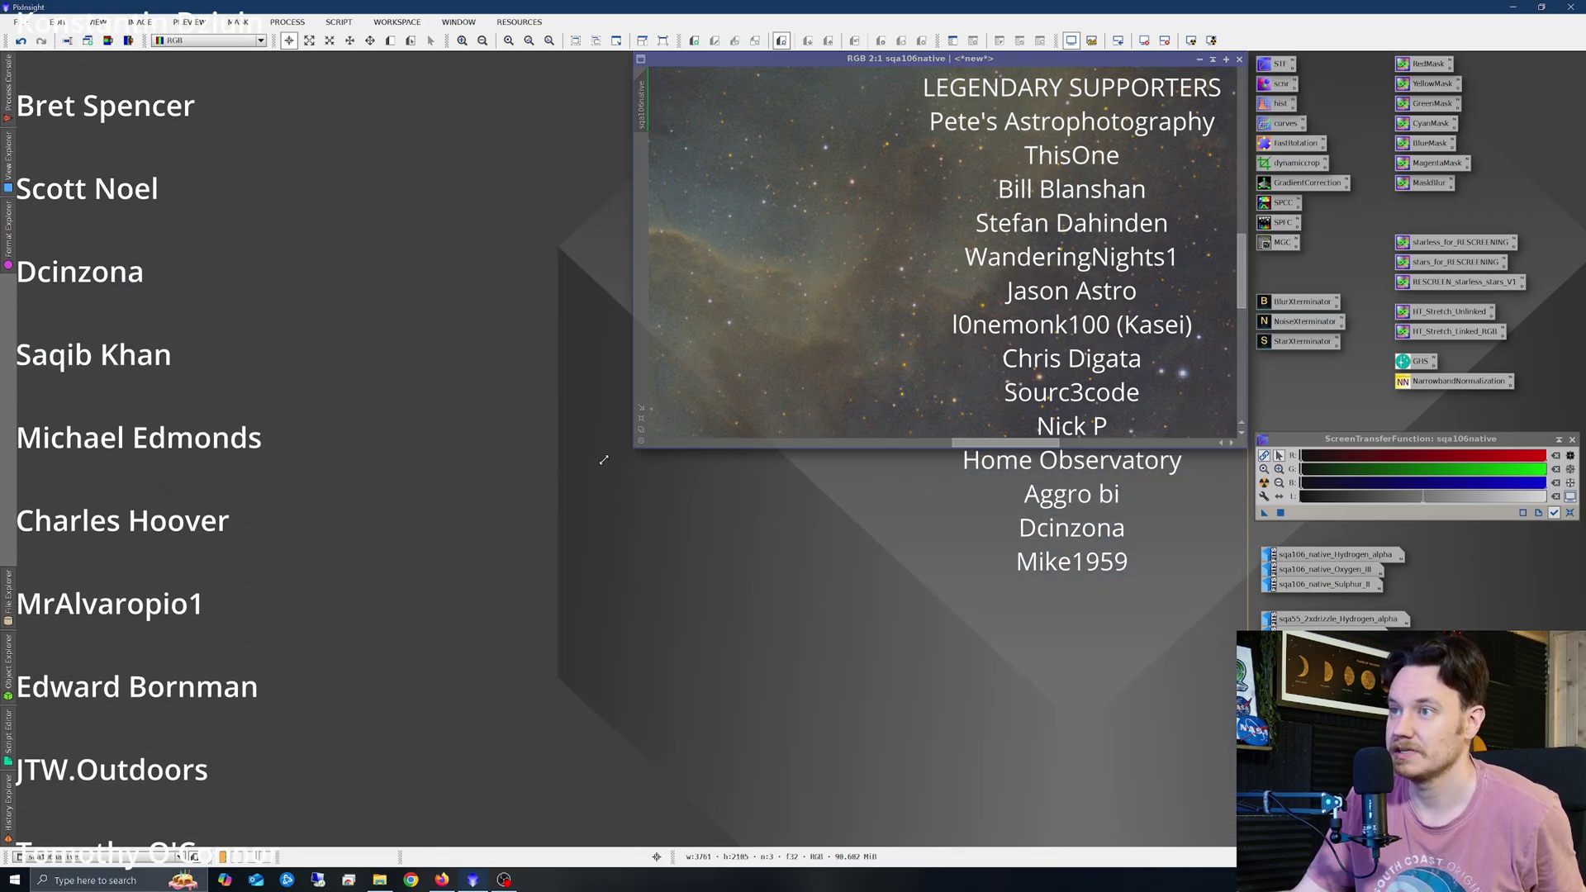
{"action": "left_click_drag", "start_coordinate": [634, 454], "coordinate": [169, 798]}
- Zoom sqa106native out to 1:2 and select the BlurXterminator, NoiseXterminator and StarXterminator icons
{"action": "scroll", "coordinate": [646, 469], "scroll_direction": "down", "scroll_amount": 2}
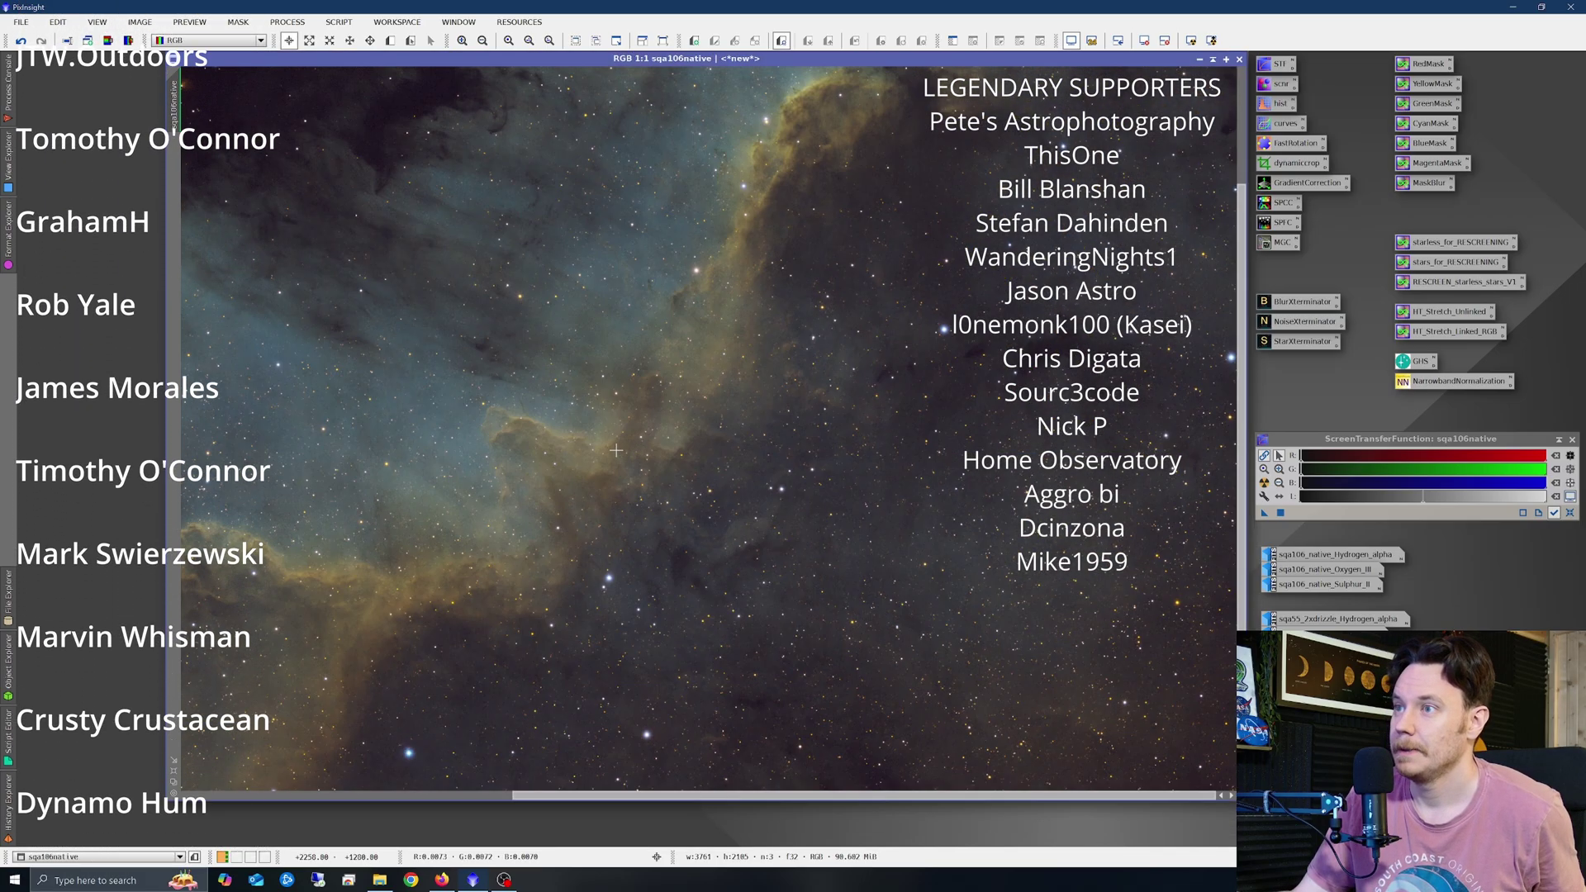
{"action": "scroll", "coordinate": [656, 610], "scroll_direction": "up", "scroll_amount": 2}
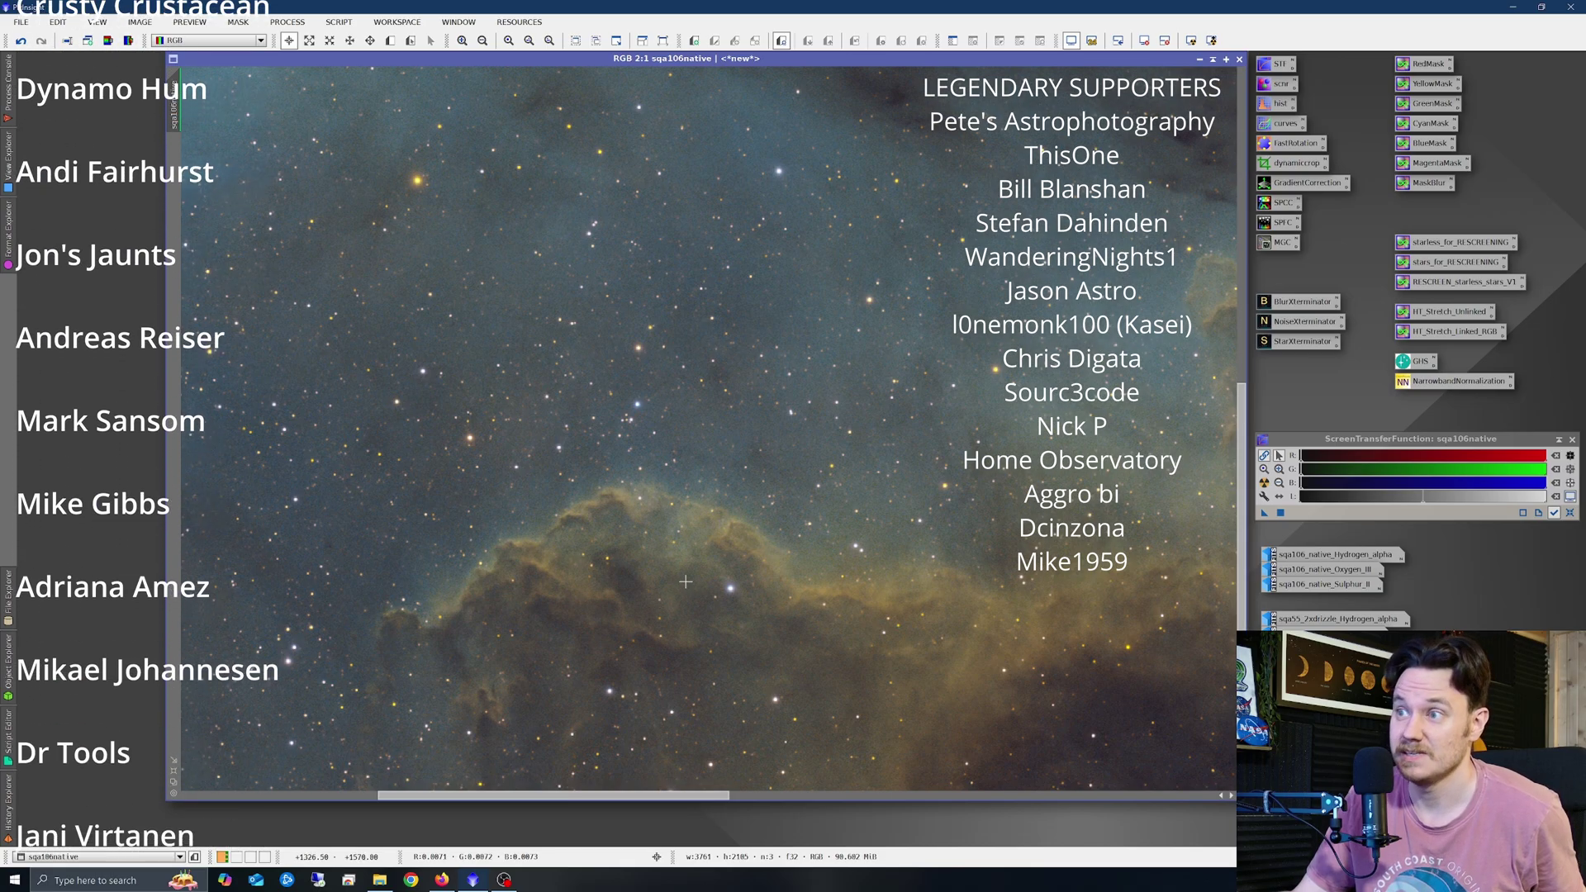
{"action": "scroll", "coordinate": [657, 610], "scroll_direction": "down", "scroll_amount": 2}
{"action": "scroll", "coordinate": [880, 257], "scroll_direction": "up", "scroll_amount": 2}
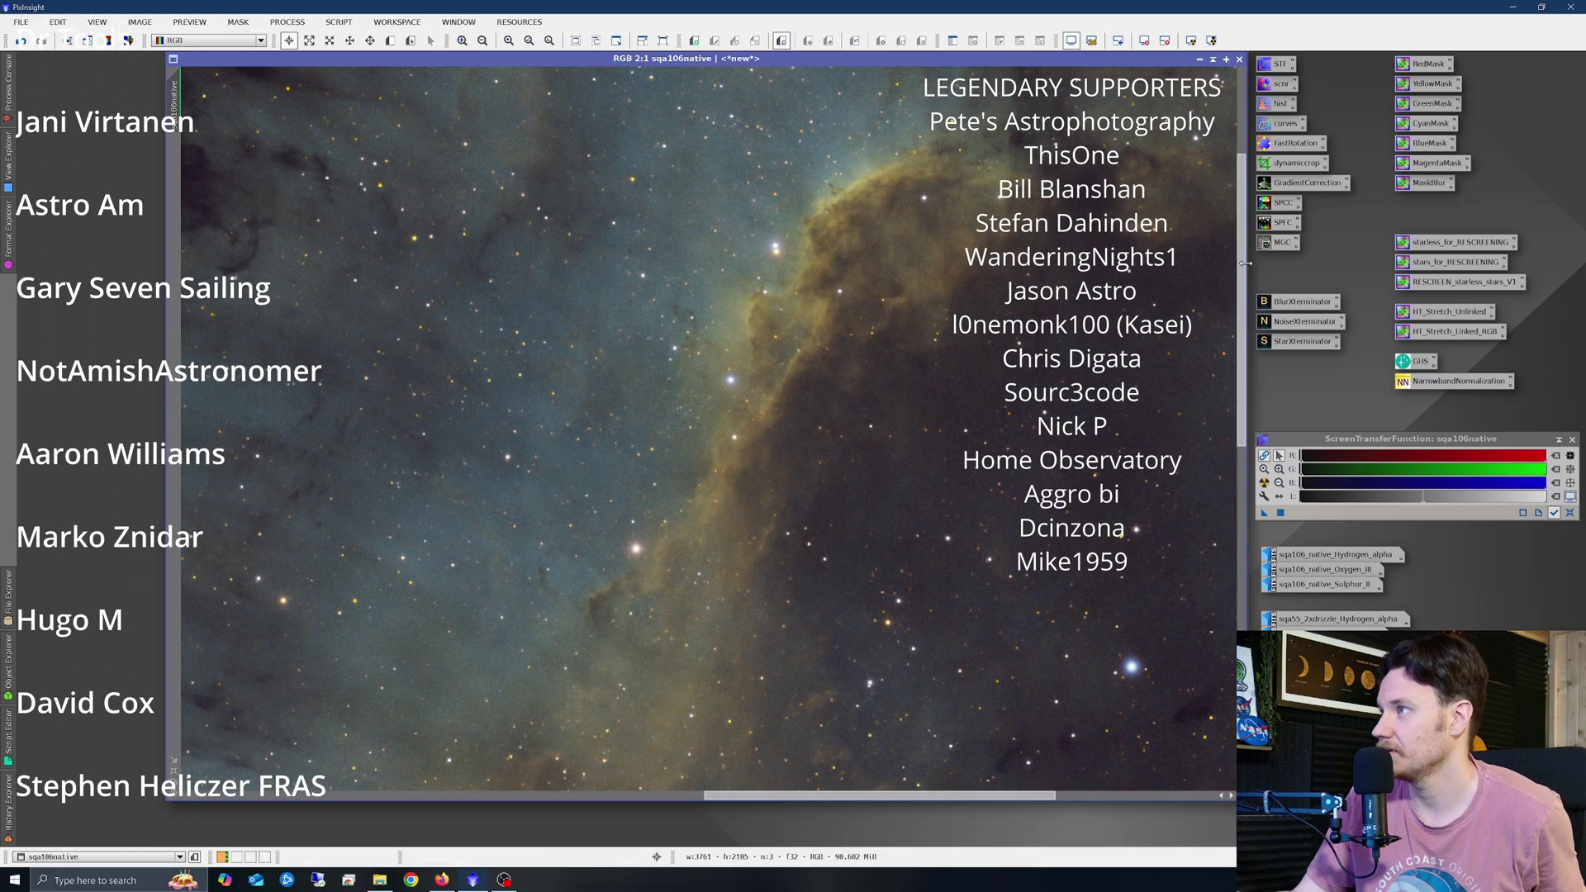
{"action": "scroll", "coordinate": [859, 322], "scroll_direction": "up", "scroll_amount": 2}
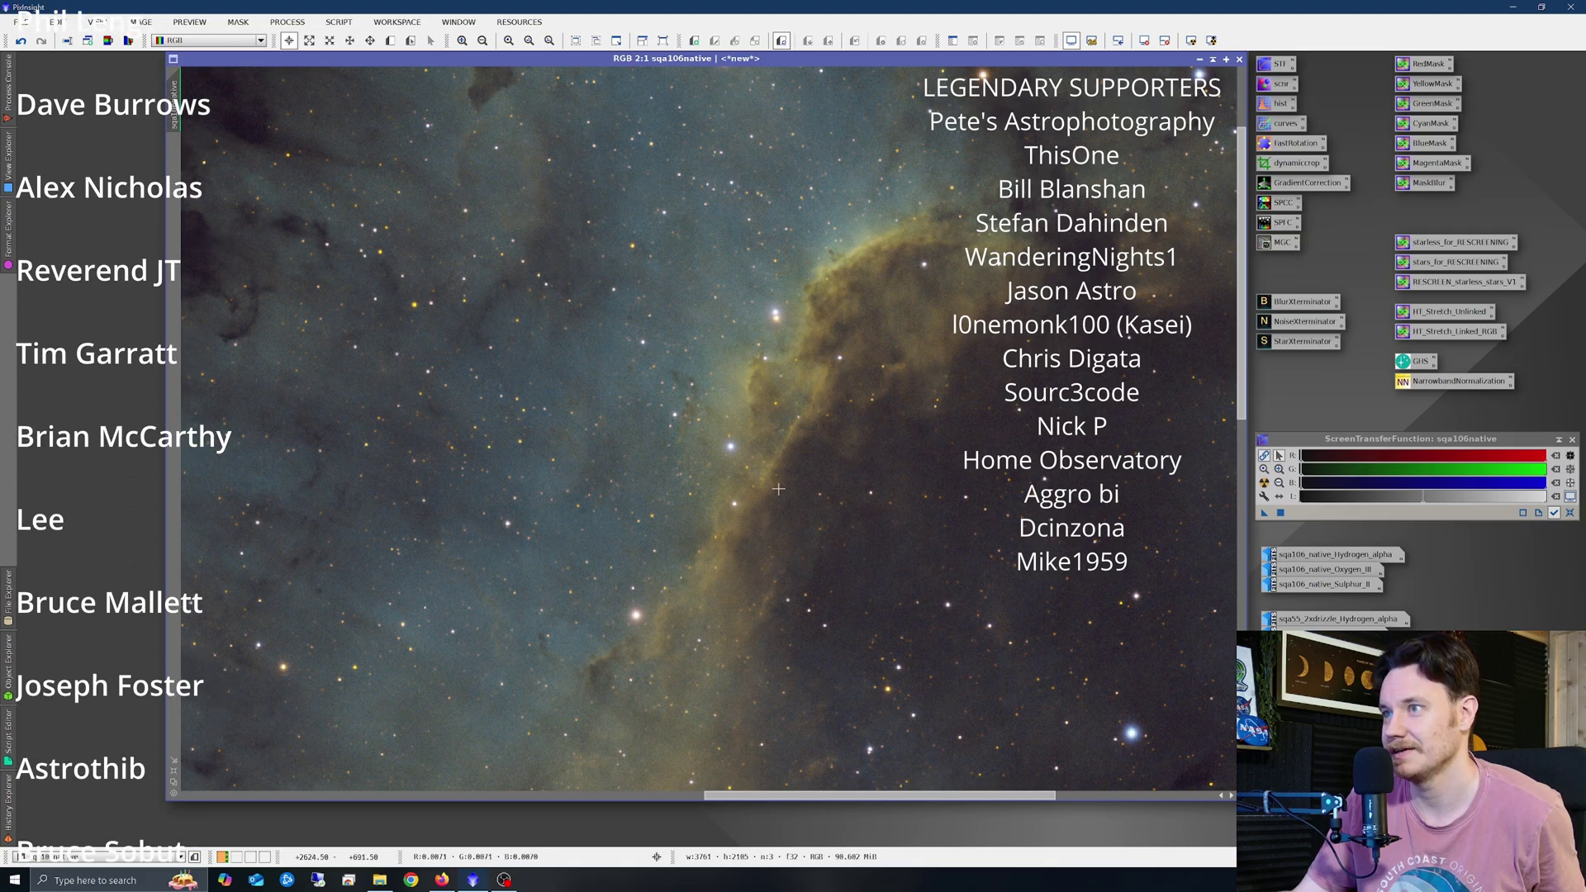
{"action": "scroll", "coordinate": [778, 487], "scroll_direction": "down", "scroll_amount": 2}
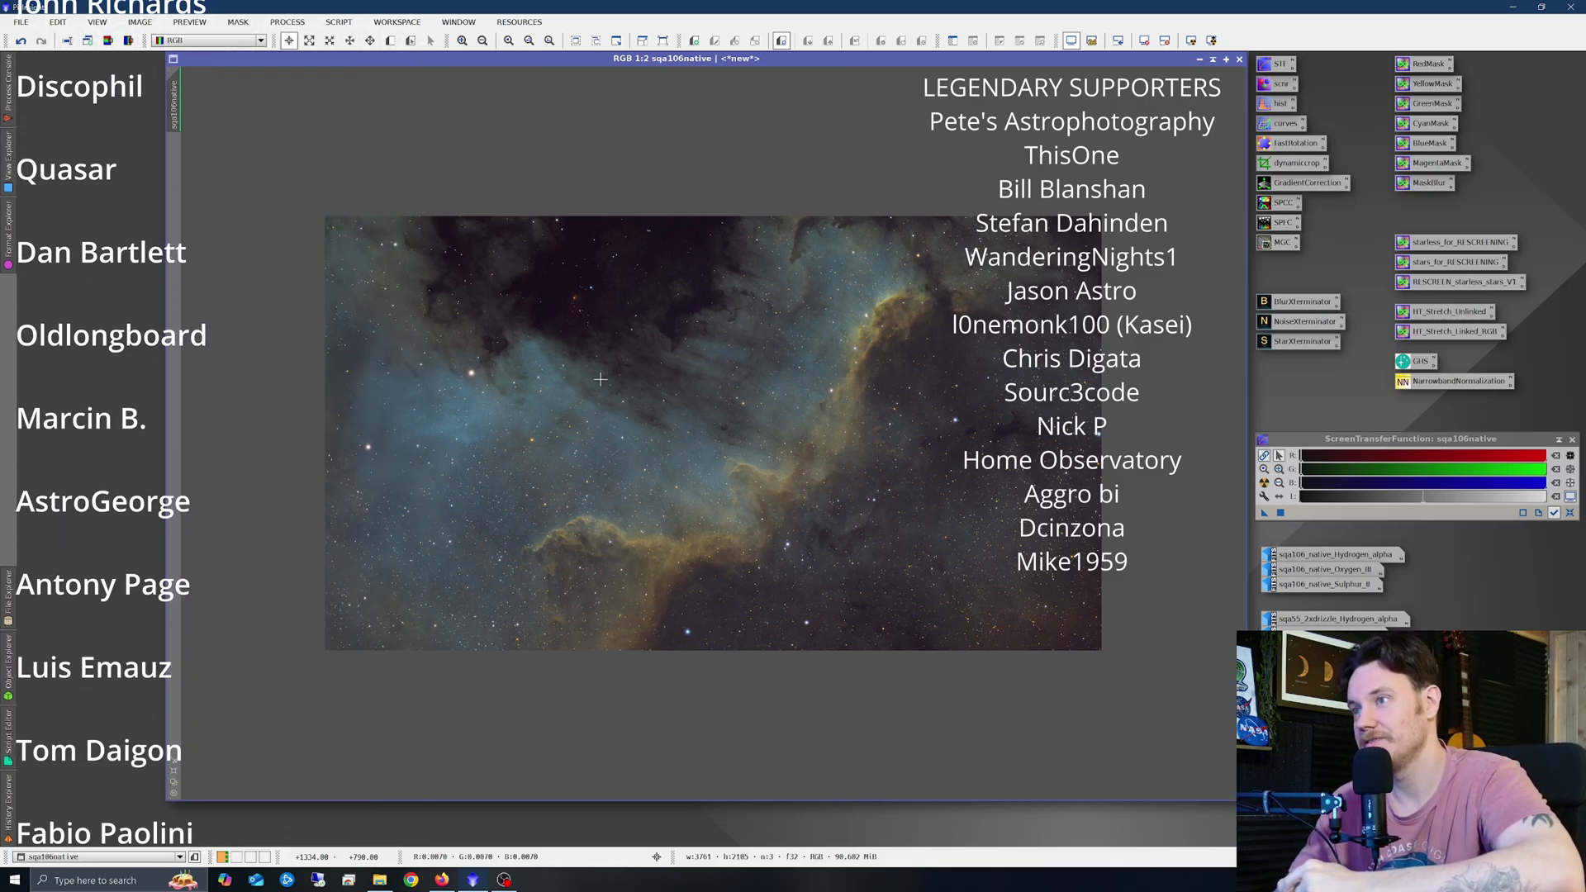
{"action": "left_click_drag", "start_coordinate": [1307, 277], "coordinate": [1273, 397]}
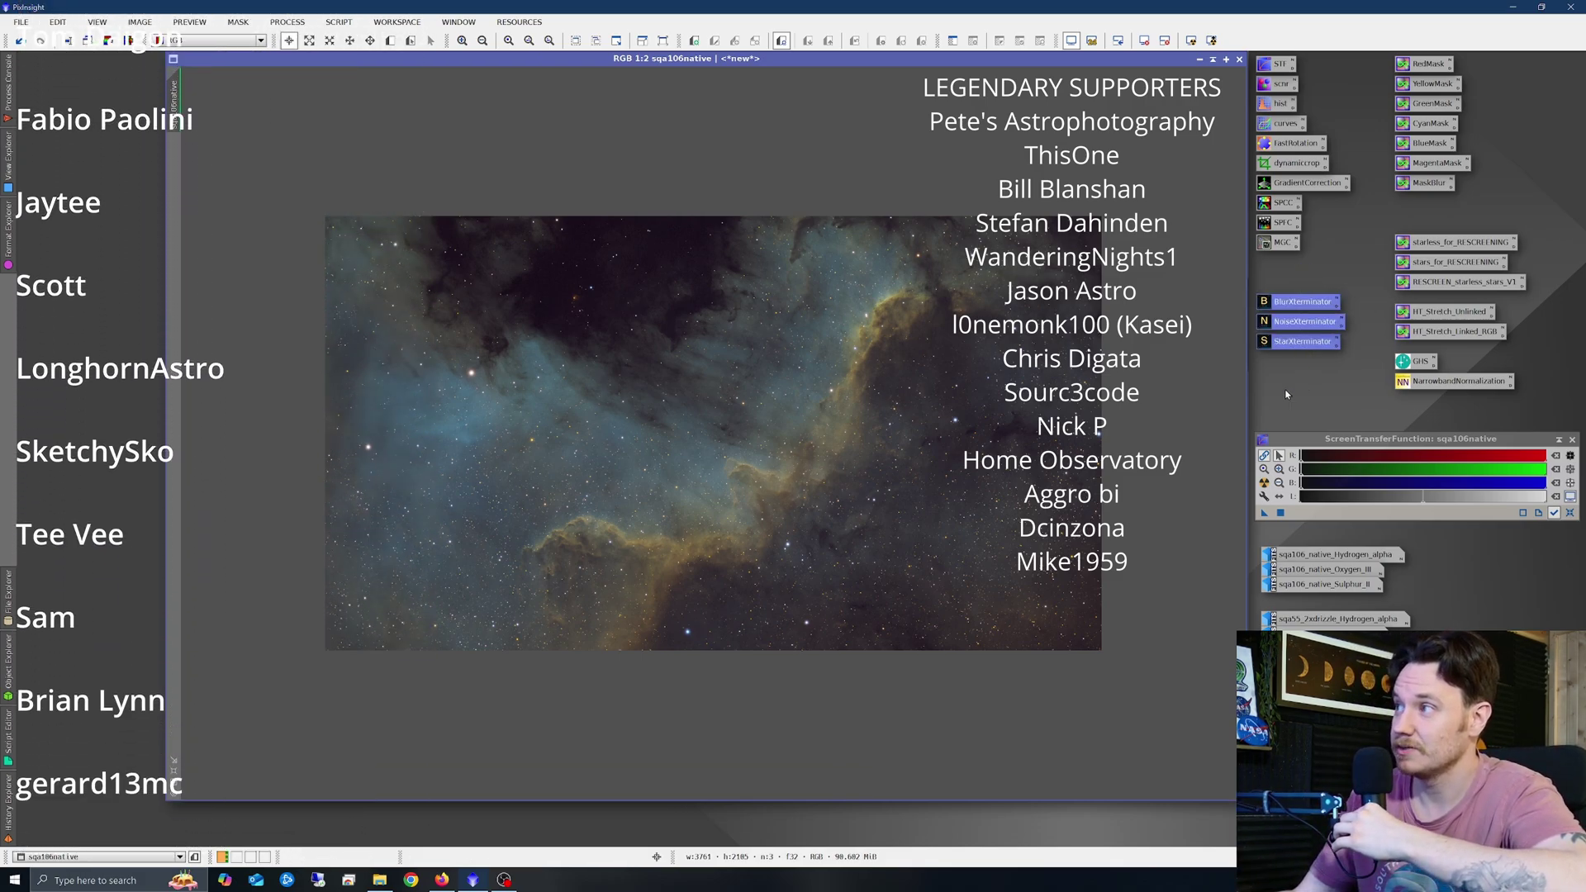